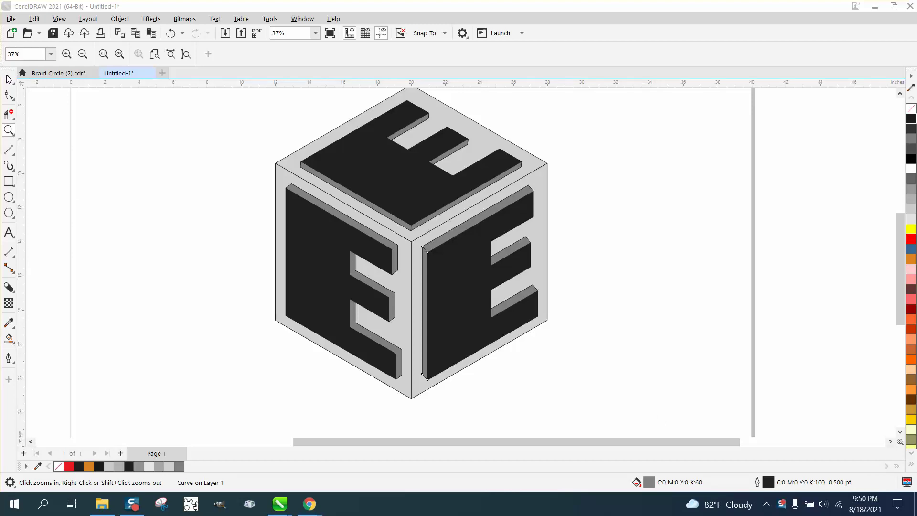
Step: Marquee-select all 52 objects of the finished cube and drag them onto the pasteboard right of the page
{"action": "left_click", "coordinate": [8, 79]}
{"action": "left_click", "coordinate": [95, 122]}
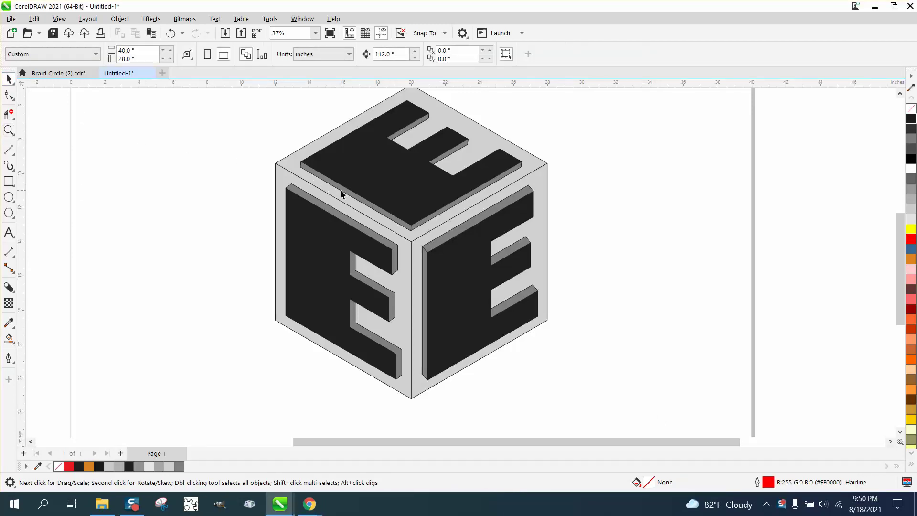
{"action": "scroll", "coordinate": [340, 190], "scroll_direction": "down", "scroll_amount": 1}
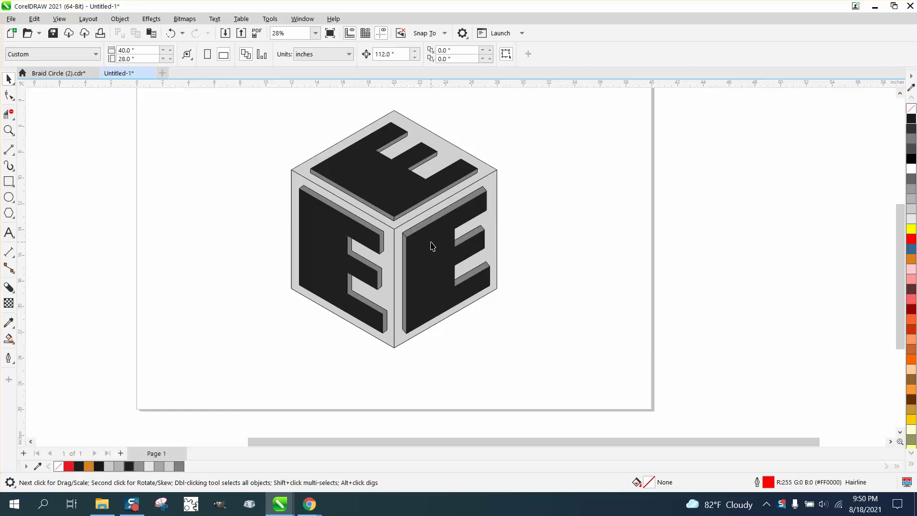
{"action": "scroll", "coordinate": [432, 246], "scroll_direction": "down", "scroll_amount": 1}
{"action": "left_click_drag", "start_coordinate": [281, 111], "coordinate": [568, 347]}
{"action": "left_click_drag", "start_coordinate": [409, 230], "coordinate": [740, 227]}
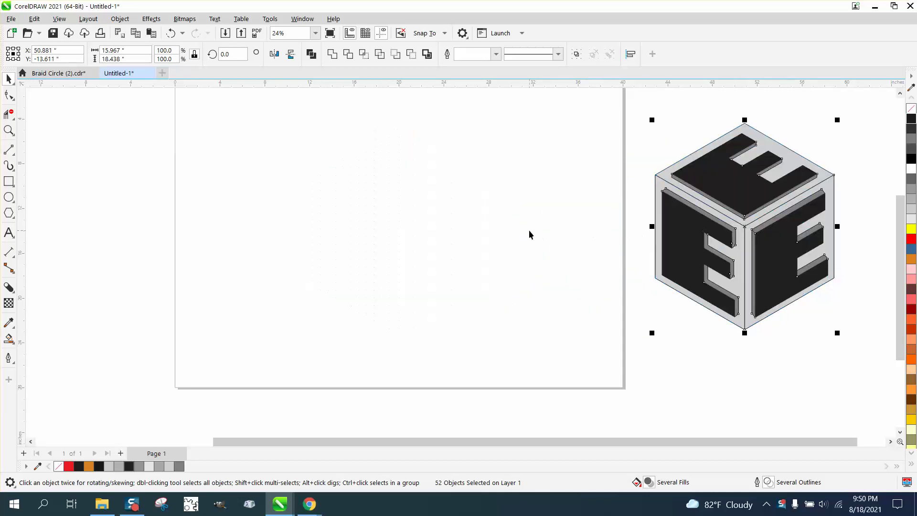
{"action": "left_click", "coordinate": [509, 234]}
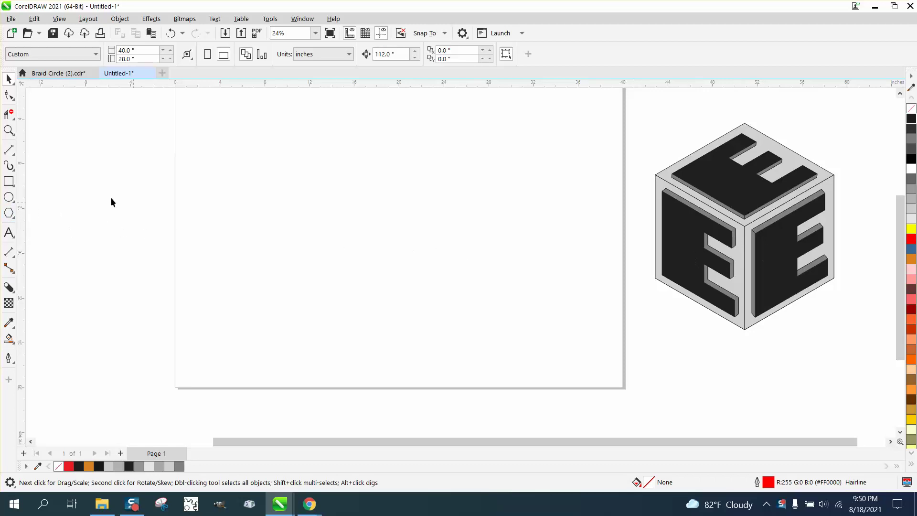
Step: Draw a six-sided polygon and centre it on the page with P
{"action": "left_click", "coordinate": [15, 220]}
{"action": "left_click", "coordinate": [43, 215]}
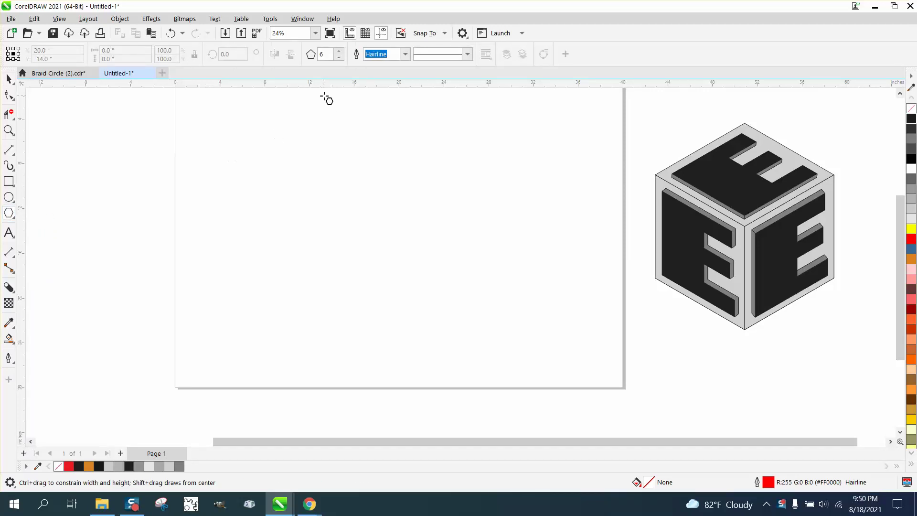
{"action": "left_click_drag", "start_coordinate": [444, 135], "coordinate": [311, 317]}
{"action": "key", "text": "p"}
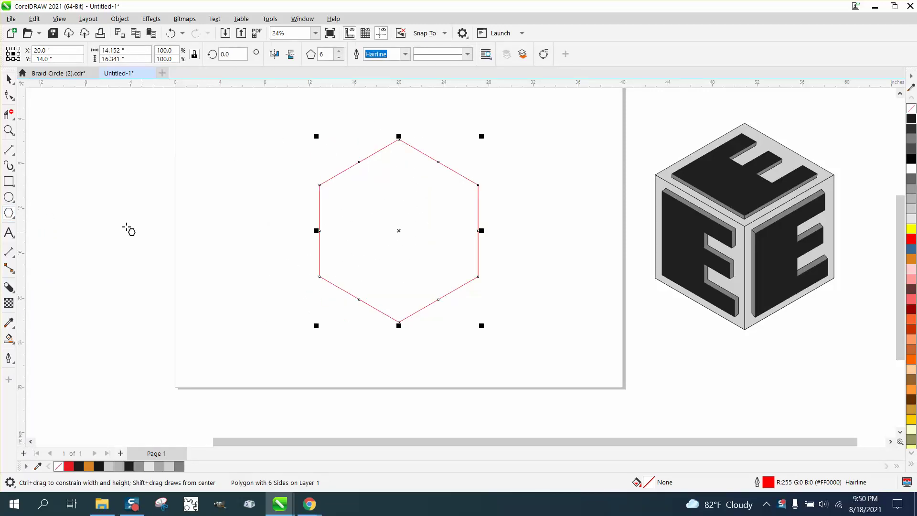
Step: Draw 2-point lines from the hexagon's centre to its upper-left, upper-right and bottom vertices
{"action": "left_click", "coordinate": [15, 155]}
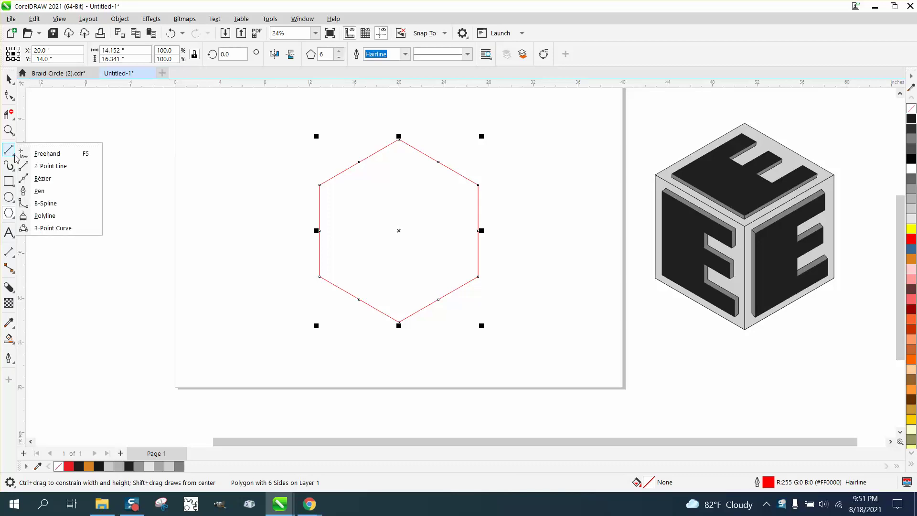
{"action": "left_click", "coordinate": [50, 164]}
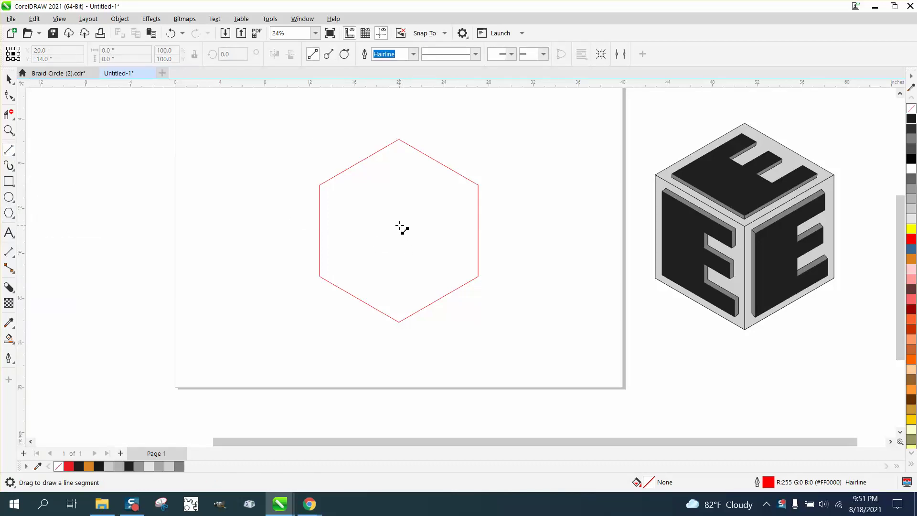
{"action": "left_click_drag", "start_coordinate": [398, 231], "coordinate": [319, 185]}
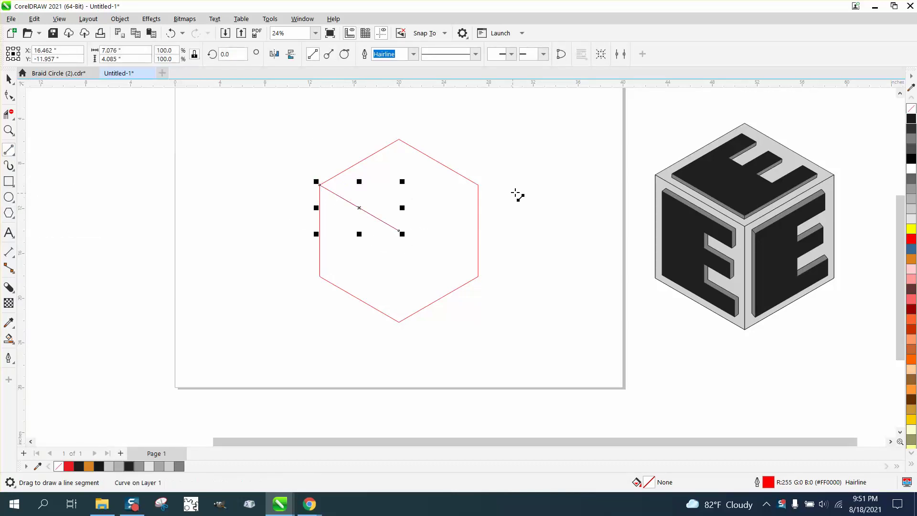
{"action": "left_click_drag", "start_coordinate": [478, 185], "coordinate": [399, 231]}
{"action": "left_click_drag", "start_coordinate": [399, 322], "coordinate": [398, 232]}
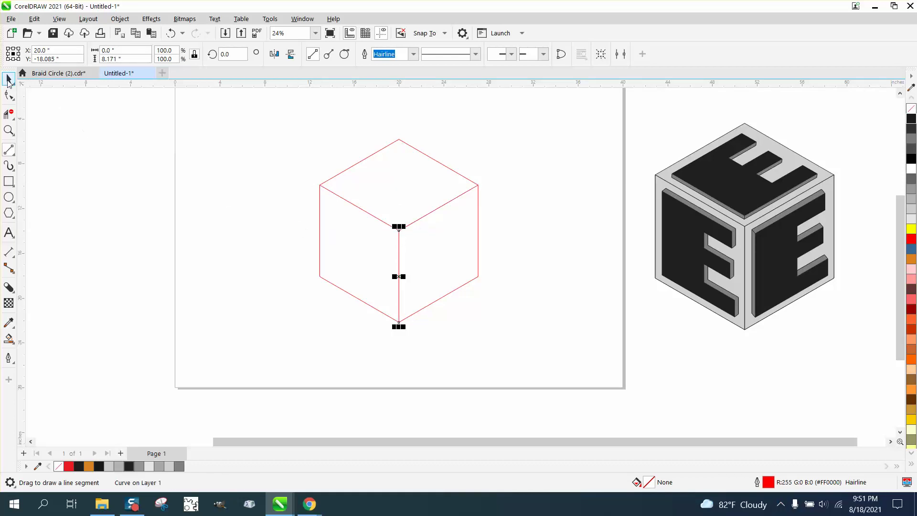
{"action": "left_click", "coordinate": [8, 80]}
{"action": "left_click_drag", "start_coordinate": [274, 120], "coordinate": [606, 383]}
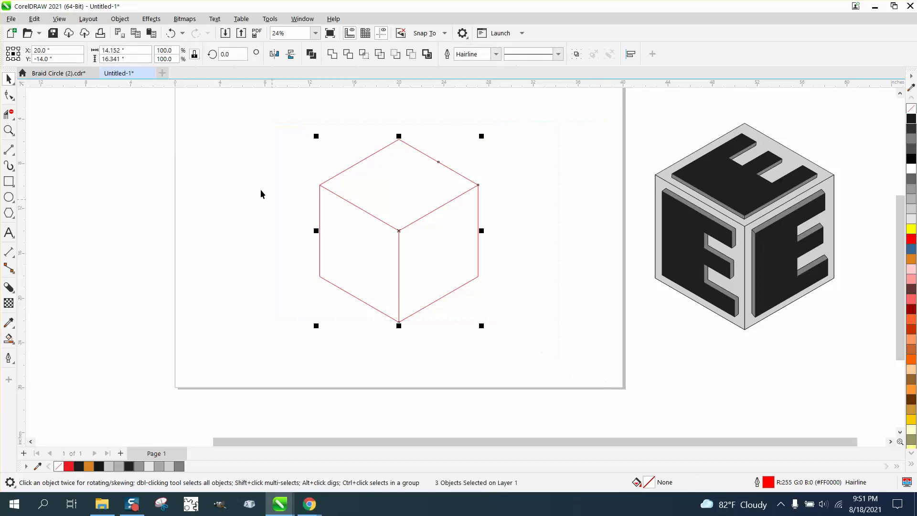
Step: Set the nudge distance to 1
{"action": "left_click", "coordinate": [238, 161]}
{"action": "double_click", "coordinate": [396, 54]}
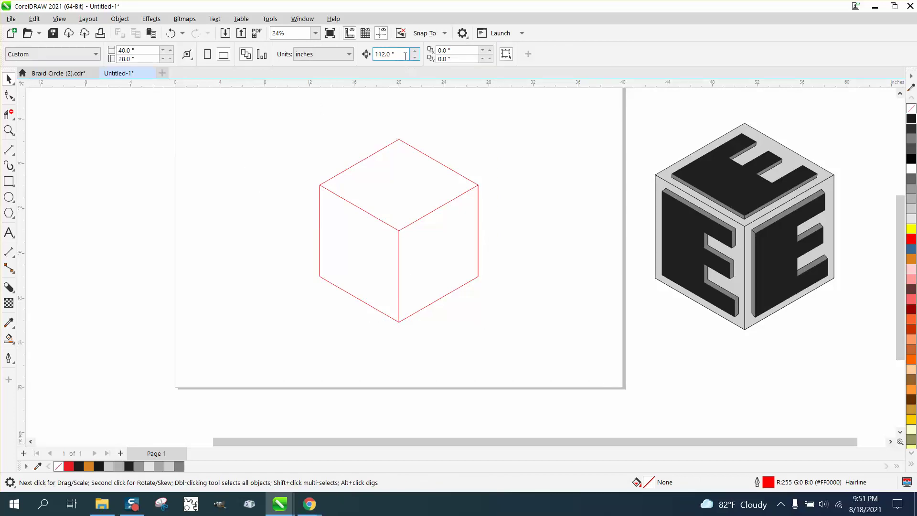
{"action": "type", "text": "15"}
Step: Smart Fill the cube's left, top and right faces, nudging each new shape left
{"action": "left_click", "coordinate": [9, 340]}
{"action": "left_click", "coordinate": [355, 246]}
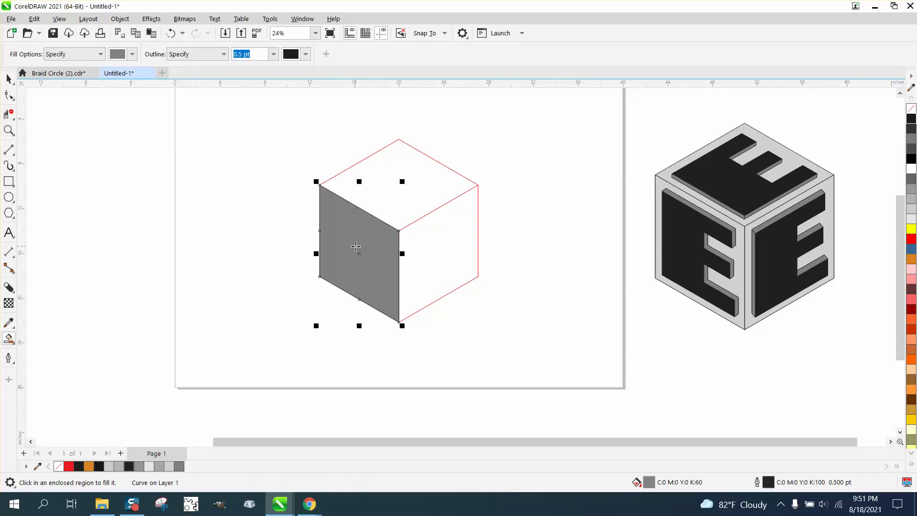
{"action": "key", "text": "Left"}
{"action": "left_click", "coordinate": [424, 211]}
{"action": "key", "text": "Left"}
{"action": "key", "text": "Left"}
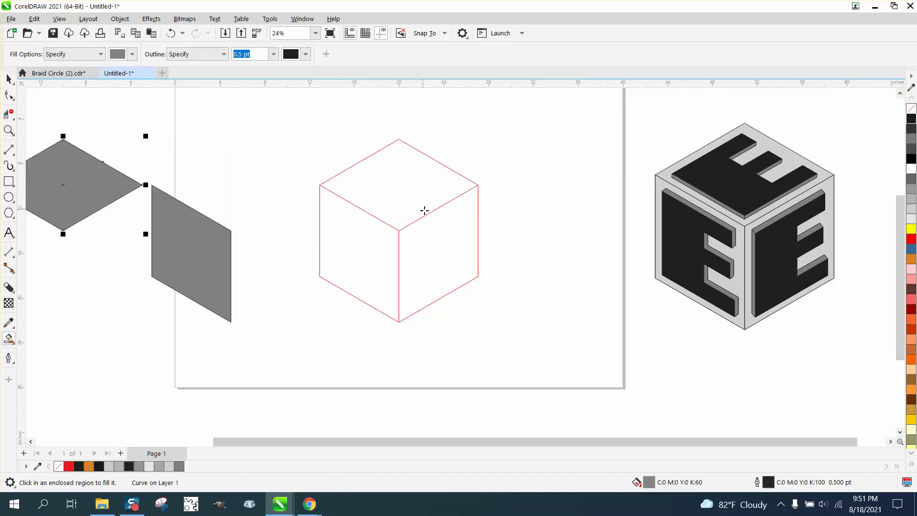
{"action": "left_click", "coordinate": [433, 244]}
{"action": "key", "text": "Left"}
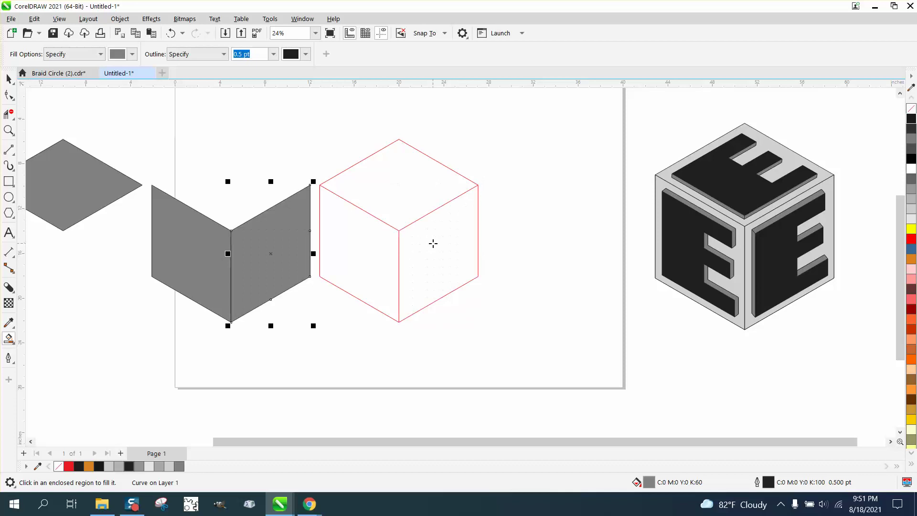
{"action": "key", "text": "Left"}
Step: Delete the stray outline shape behind the left face and select the separated face shapes
{"action": "scroll", "coordinate": [432, 244], "scroll_direction": "down", "scroll_amount": 1}
{"action": "scroll", "coordinate": [301, 239], "scroll_direction": "down", "scroll_amount": 1}
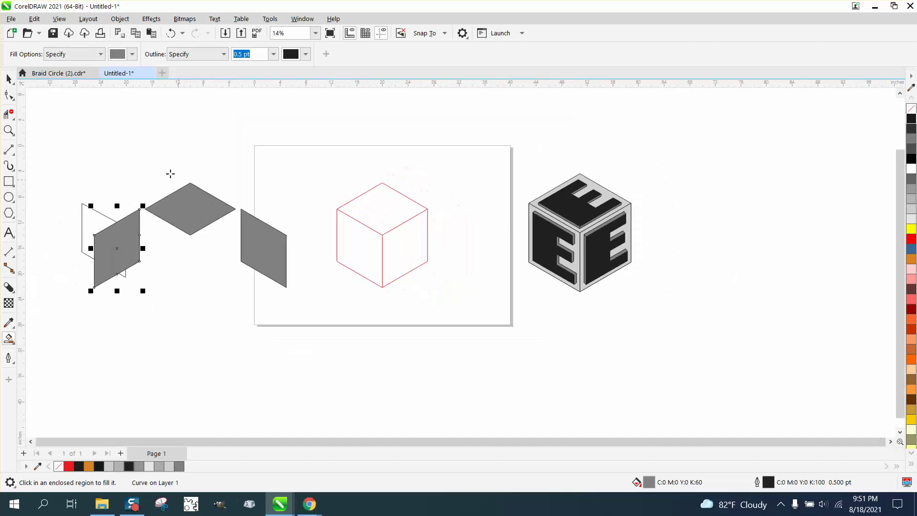
{"action": "left_click", "coordinate": [8, 79]}
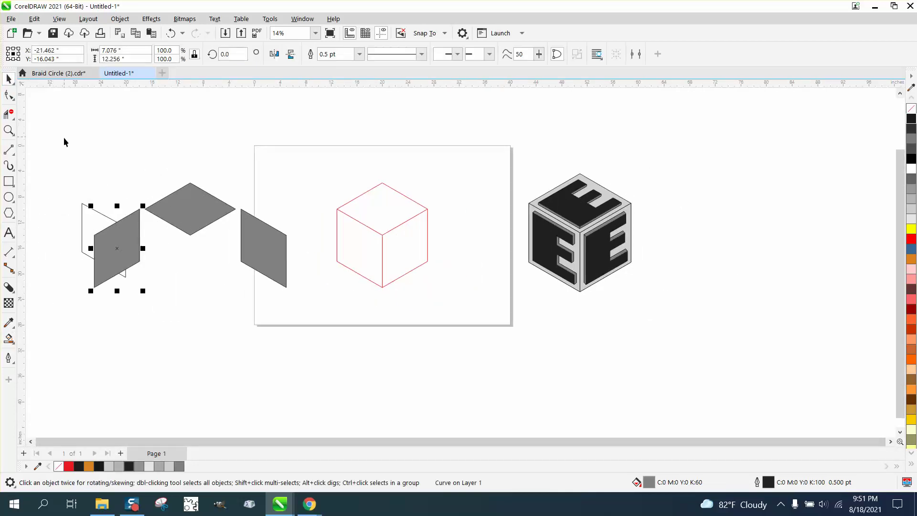
{"action": "left_click", "coordinate": [99, 213]}
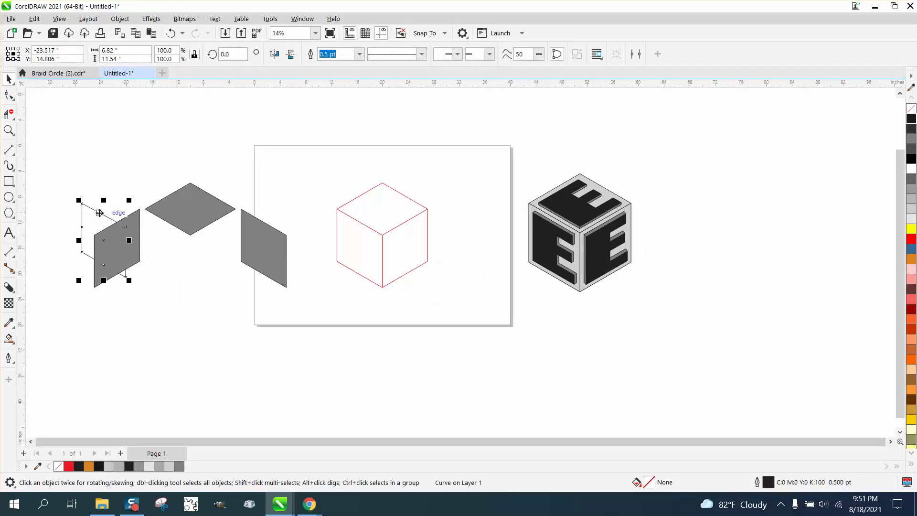
{"action": "key", "text": "Delete"}
{"action": "left_click_drag", "start_coordinate": [291, 340], "coordinate": [292, 340]}
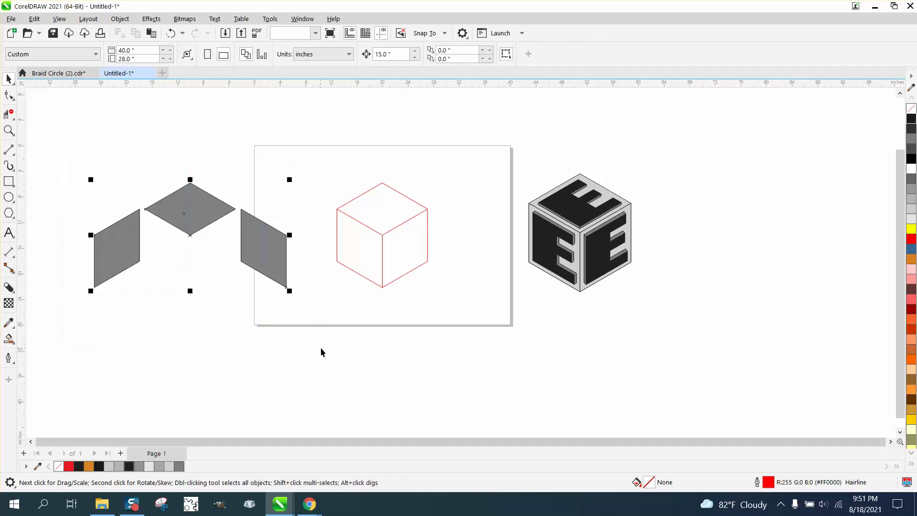
Step: Remove the faces' fill, give them a black outline, and group them
{"action": "left_click", "coordinate": [911, 110]}
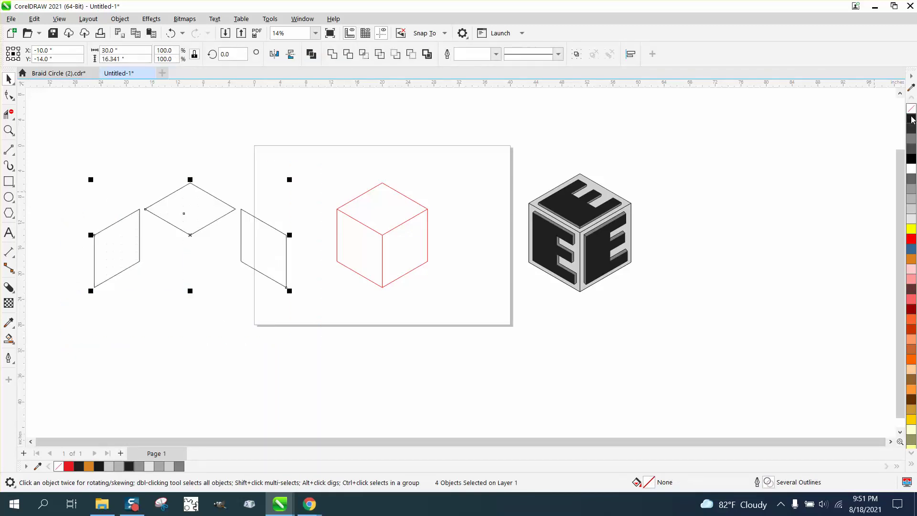
{"action": "right_click", "coordinate": [911, 119]}
{"action": "left_click", "coordinate": [126, 21]}
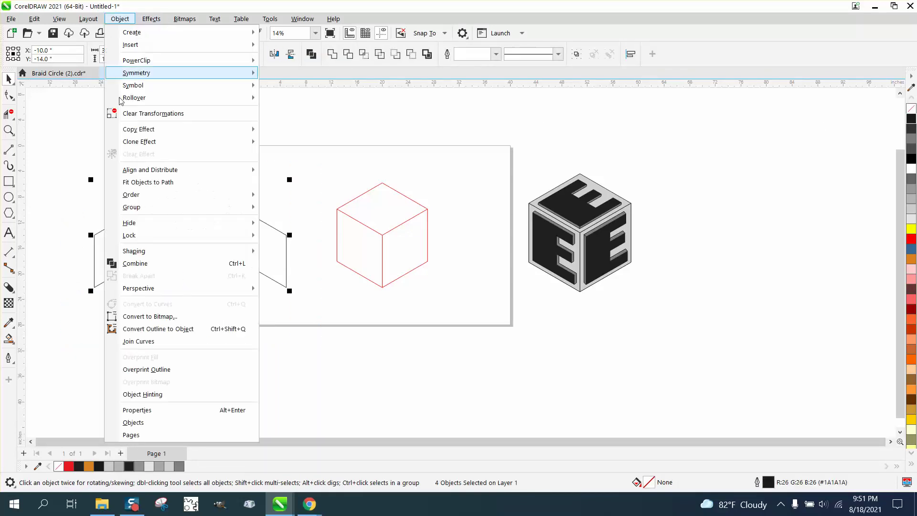
{"action": "mouse_move", "coordinate": [253, 207]}
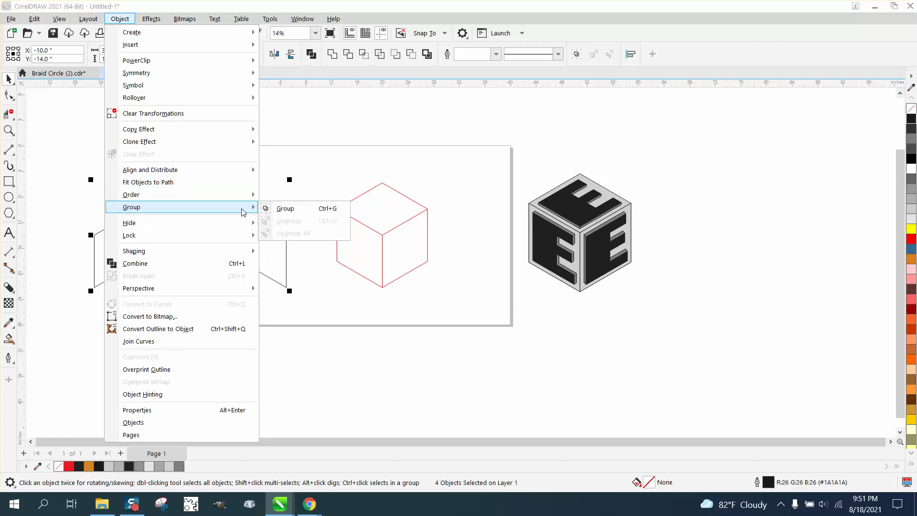
{"action": "left_click", "coordinate": [294, 213]}
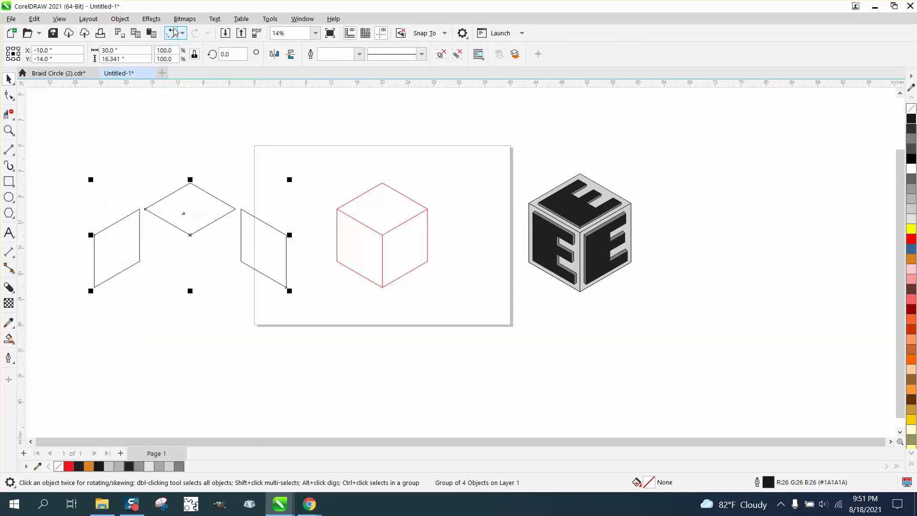
Step: Apply a contour with 1 step and 0.75" inside offset to the grouped faces
{"action": "left_click", "coordinate": [151, 19]}
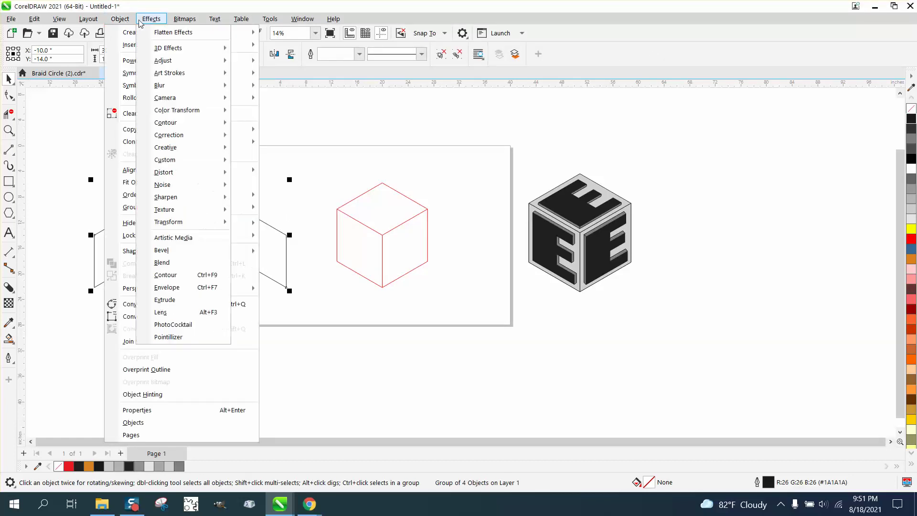
{"action": "left_click", "coordinate": [165, 275]}
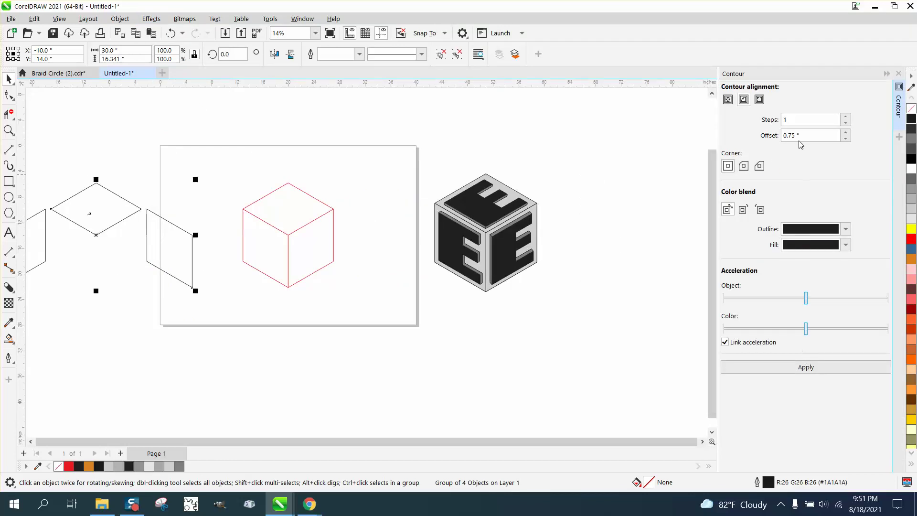
{"action": "left_click", "coordinate": [805, 366]}
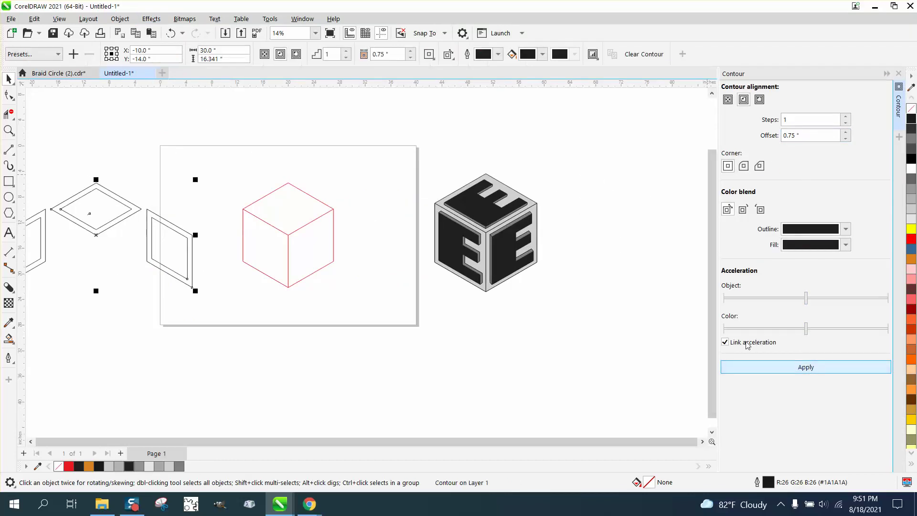
{"action": "left_click", "coordinate": [9, 130]}
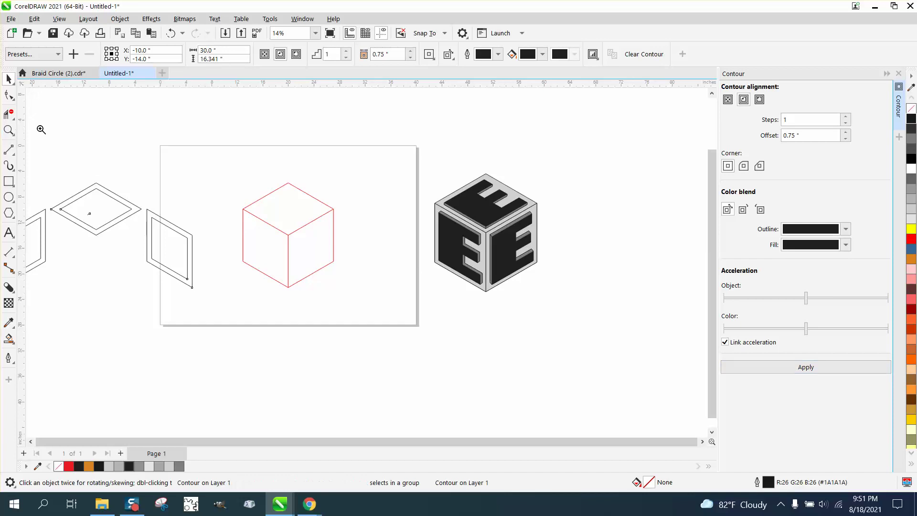
{"action": "scroll", "coordinate": [139, 163], "scroll_direction": "down", "scroll_amount": 1}
{"action": "scroll", "coordinate": [123, 167], "scroll_direction": "down", "scroll_amount": 1}
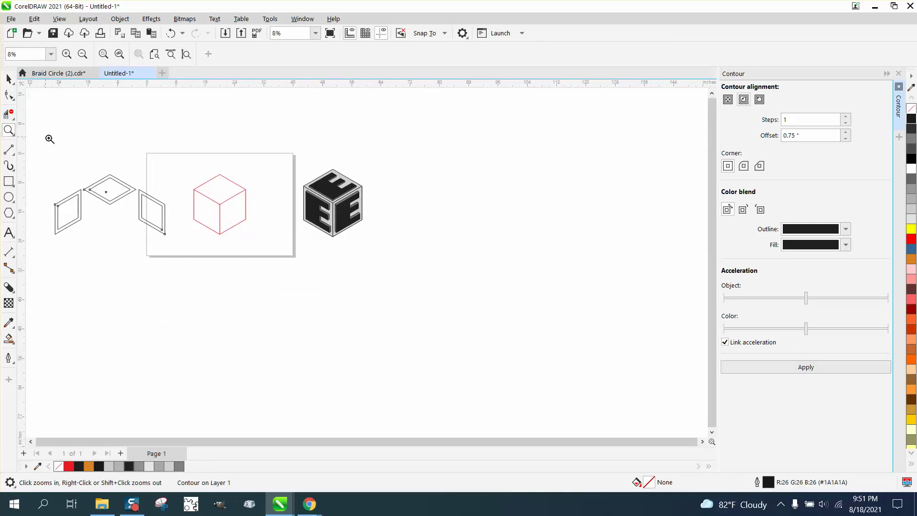
Step: Break the contour apart from the three face shapes
{"action": "scroll", "coordinate": [114, 240], "scroll_direction": "up", "scroll_amount": 4}
{"action": "left_click", "coordinate": [9, 79]}
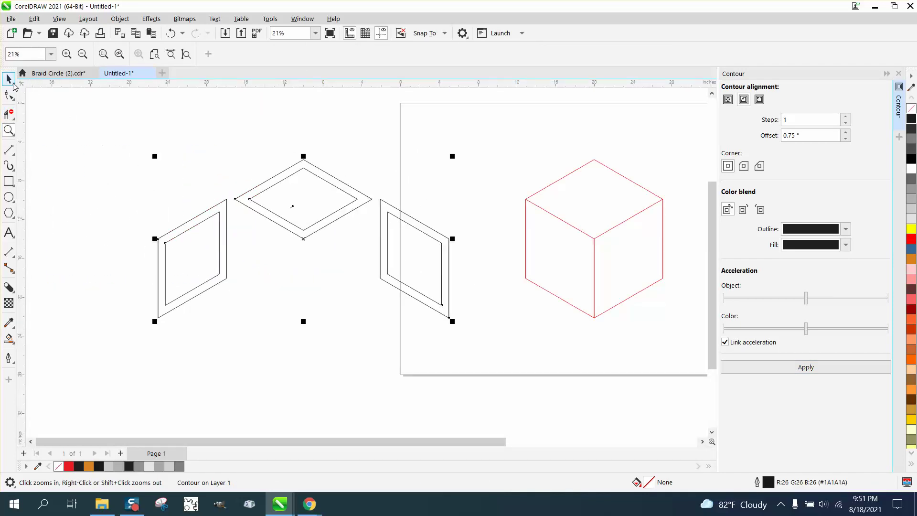
{"action": "left_click_drag", "start_coordinate": [519, 380], "coordinate": [519, 381]}
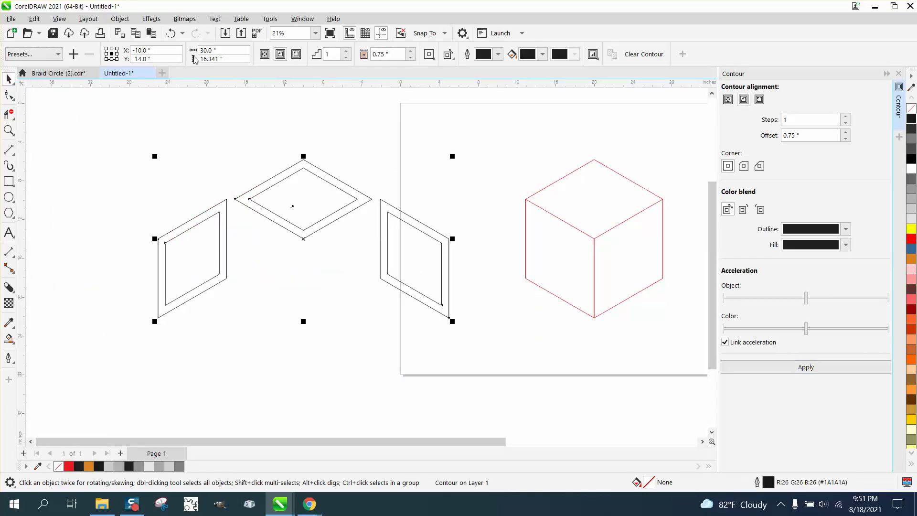
{"action": "left_click", "coordinate": [120, 19]}
{"action": "left_click", "coordinate": [157, 275]}
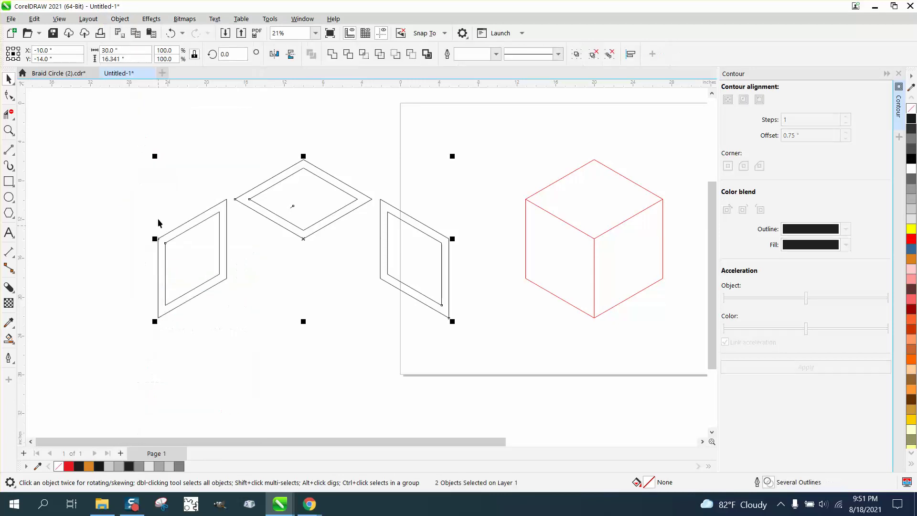
Step: Group the three separated inner outline shapes into a single group
{"action": "left_click_drag", "start_coordinate": [485, 359], "coordinate": [486, 359]}
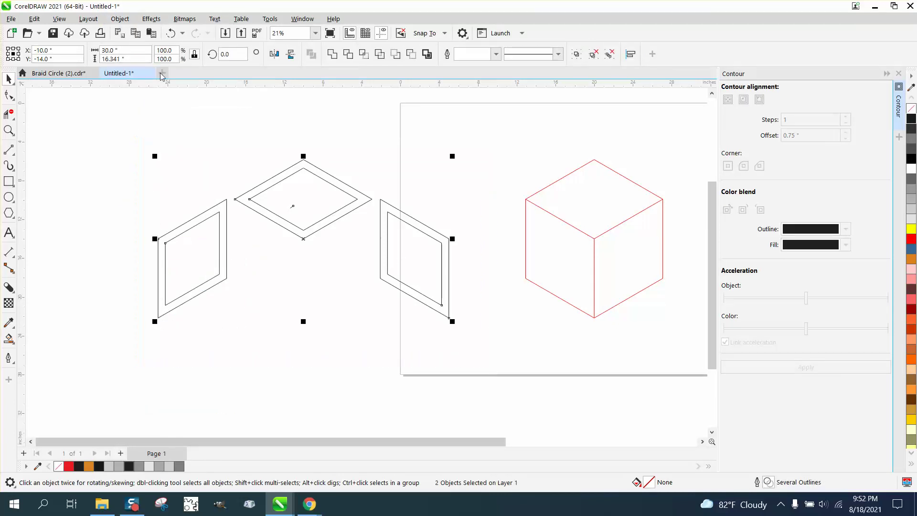
{"action": "left_click", "coordinate": [120, 19]}
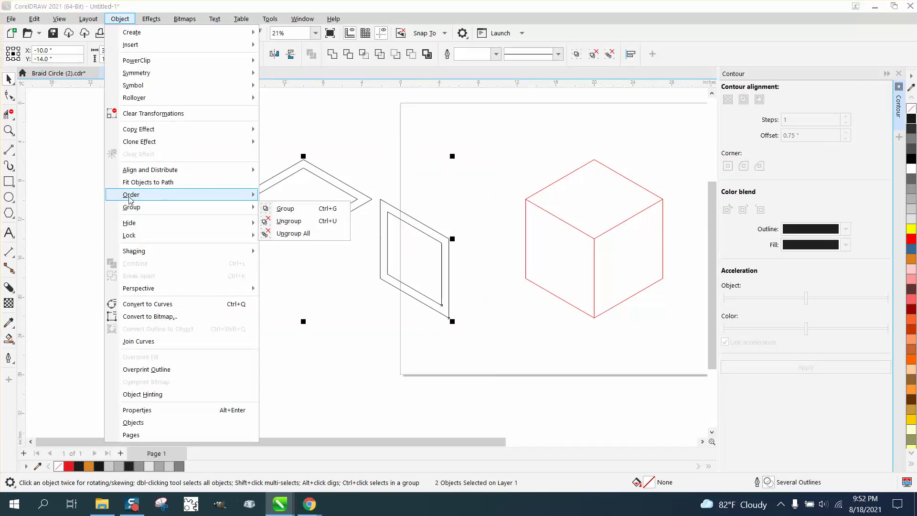
{"action": "mouse_move", "coordinate": [139, 207]}
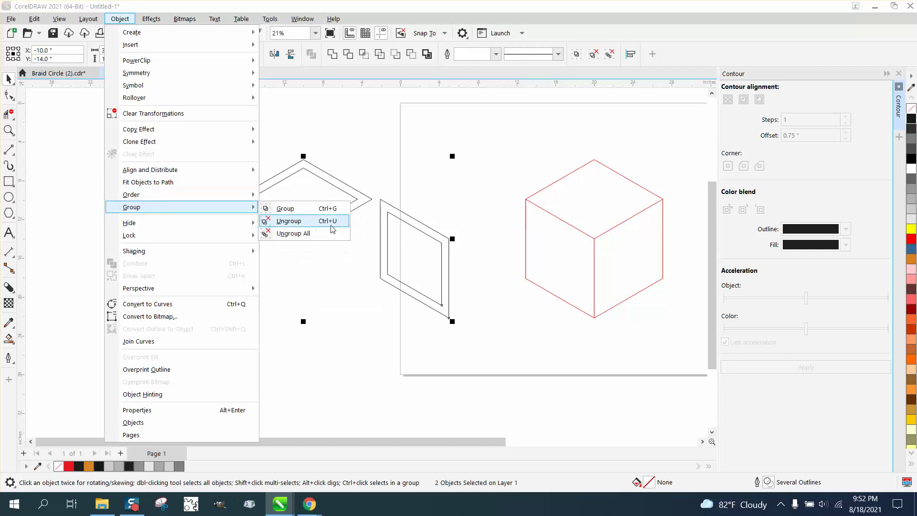
{"action": "left_click", "coordinate": [305, 208]}
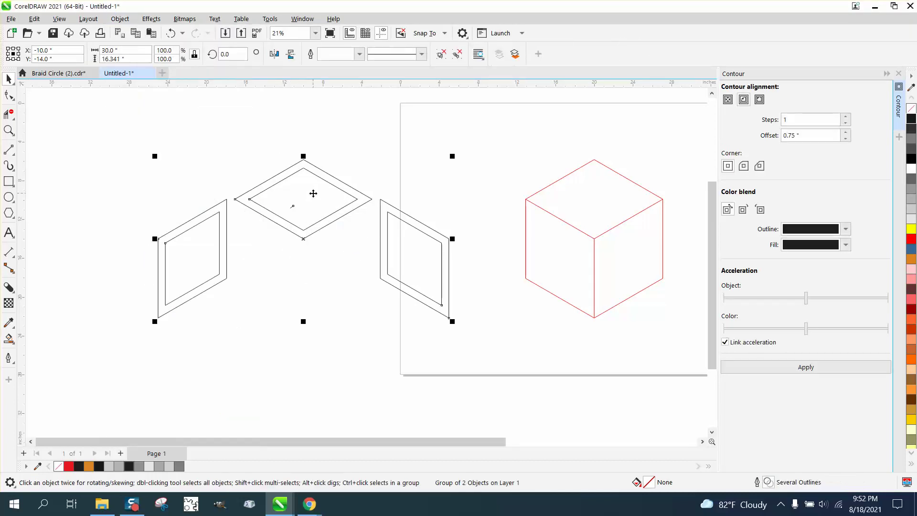
{"action": "left_click", "coordinate": [120, 18]}
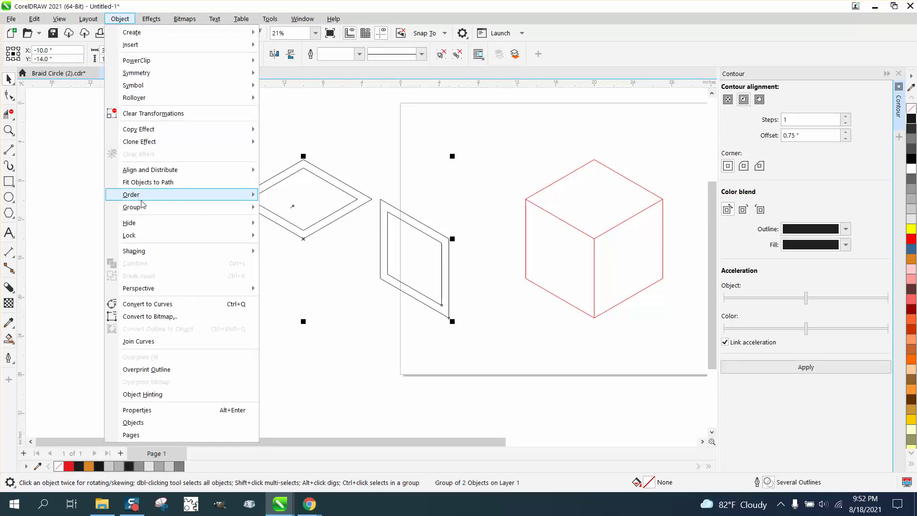
{"action": "mouse_move", "coordinate": [143, 210]}
{"action": "left_click", "coordinate": [288, 220]}
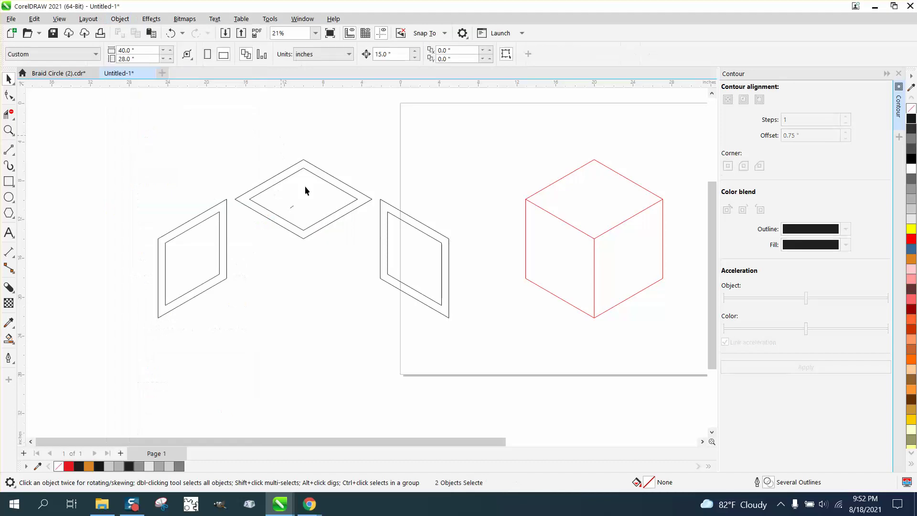
{"action": "key", "text": "ctrl+g"}
Step: Drag the inner outline group toward the red cube, then undo two steps
{"action": "left_click_drag", "start_coordinate": [306, 189], "coordinate": [331, 230]}
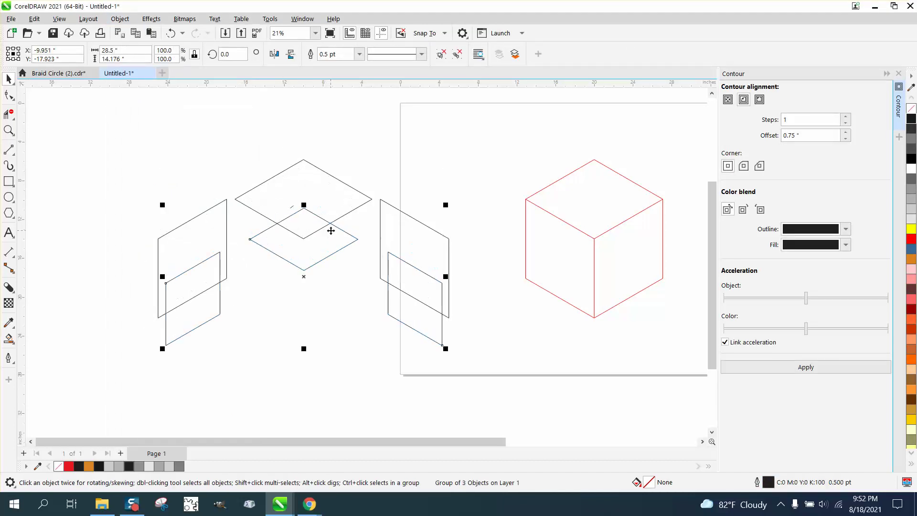
{"action": "left_click", "coordinate": [174, 33]}
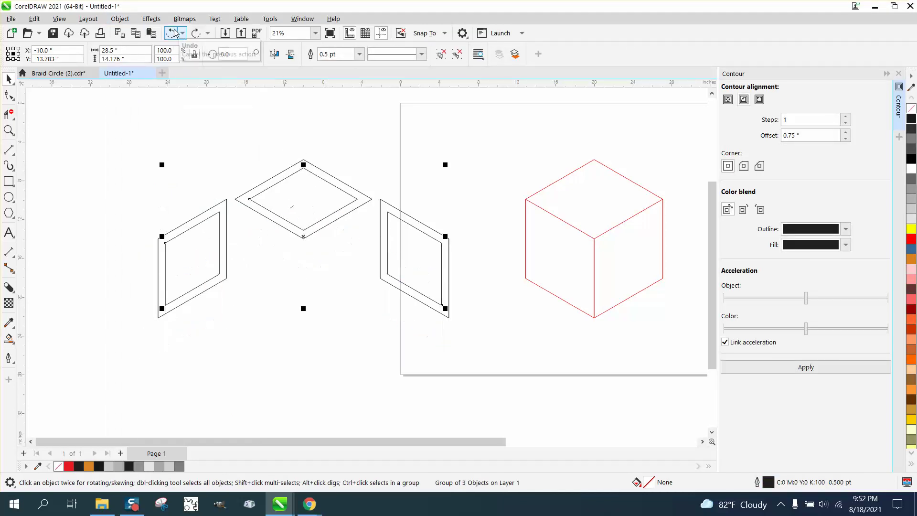
{"action": "left_click", "coordinate": [175, 32]}
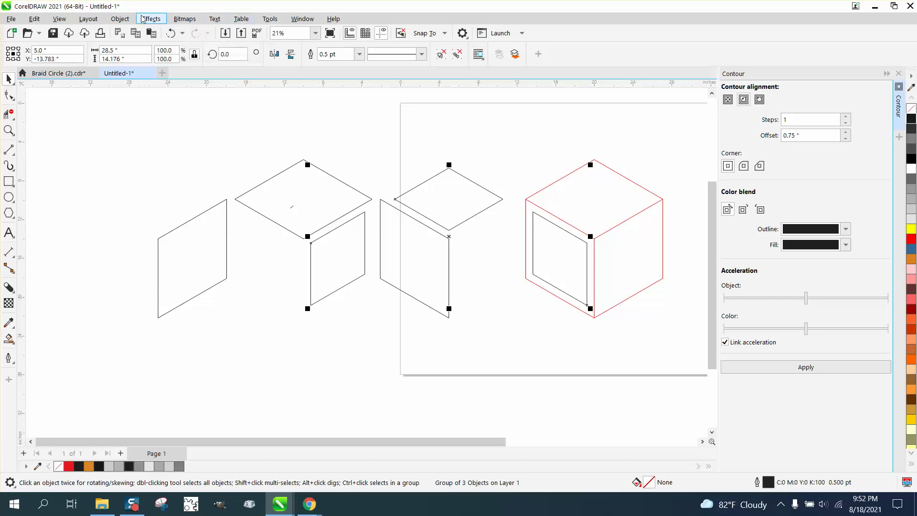
{"action": "left_click", "coordinate": [118, 19]}
Step: Ungroup the inner outlines and nudge the top diamond and right-face outline onto the red cube
{"action": "mouse_move", "coordinate": [140, 209]}
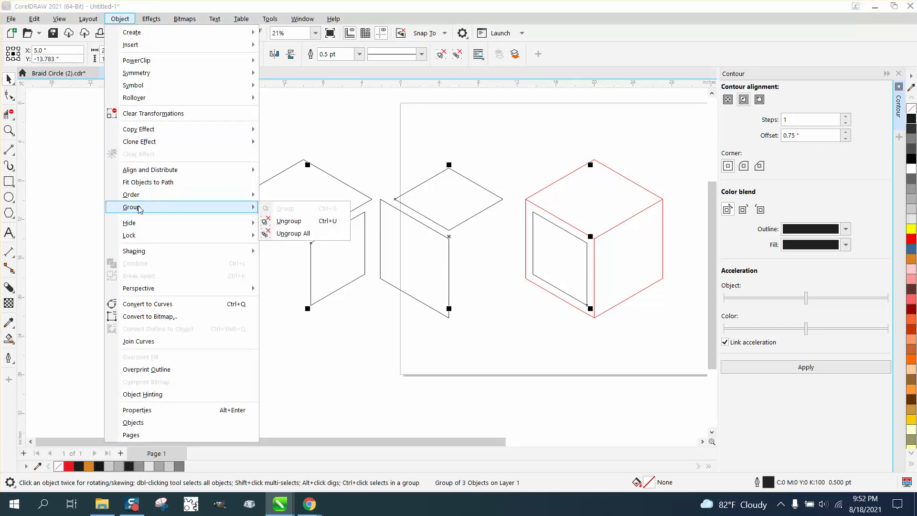
{"action": "left_click", "coordinate": [287, 220]}
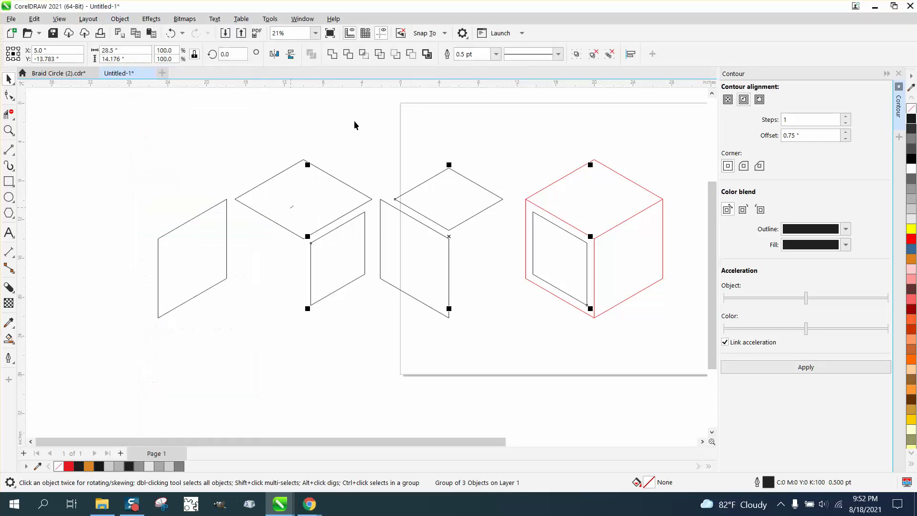
{"action": "left_click", "coordinate": [442, 191]}
{"action": "key", "text": "Right"}
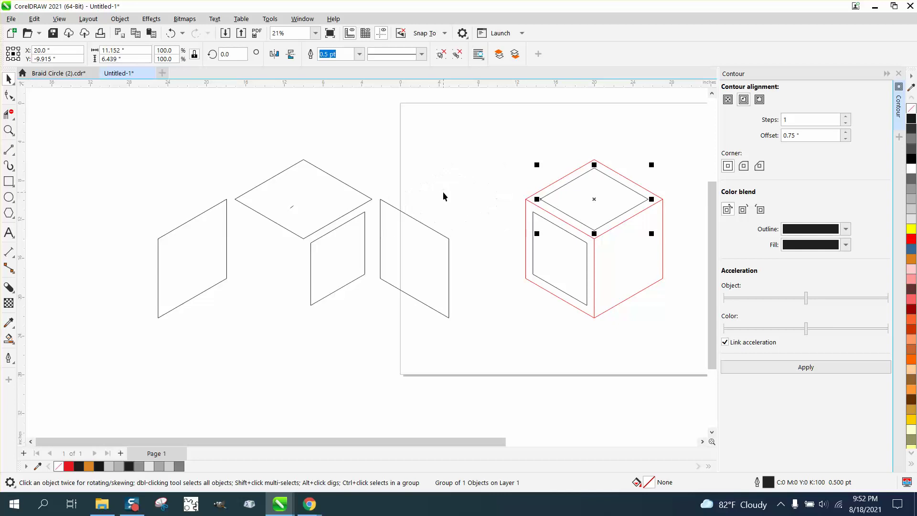
{"action": "left_click", "coordinate": [347, 247]}
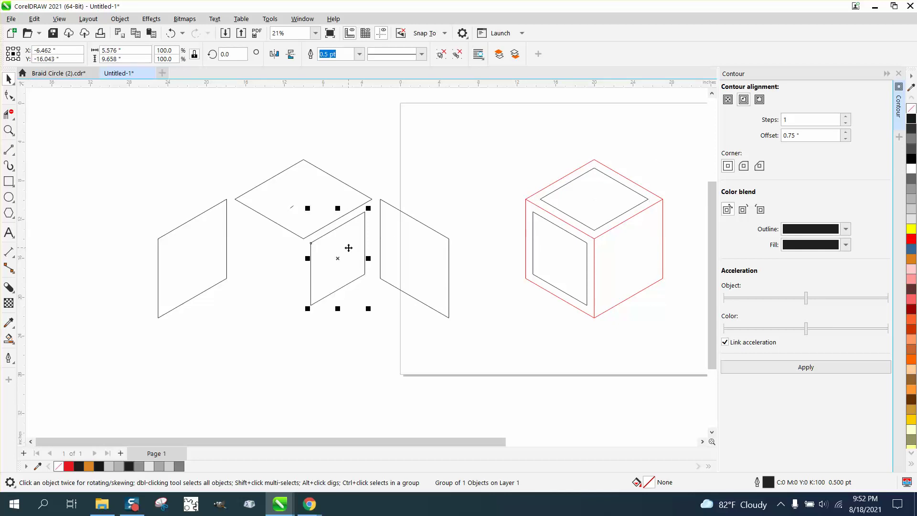
{"action": "key", "text": "Right"}
{"action": "key", "text": "Right"}
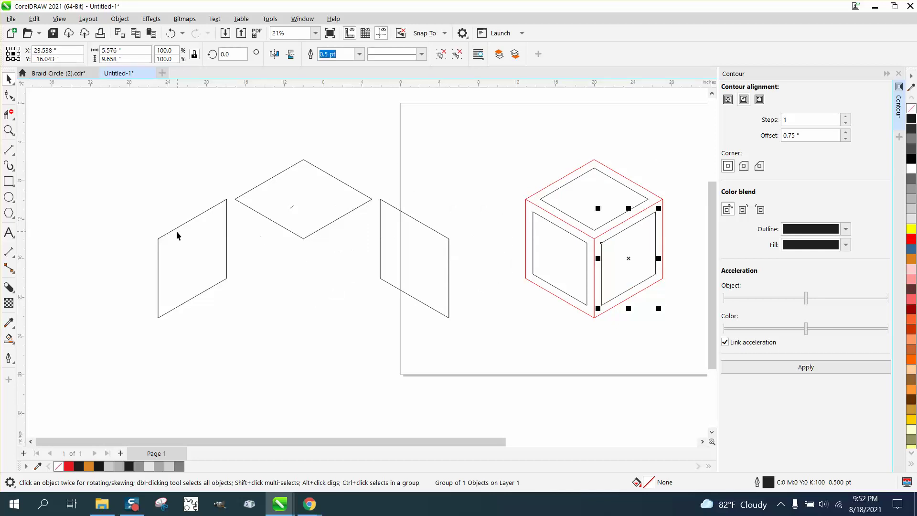
Step: Delete the three leftover original face shapes
{"action": "left_click_drag", "start_coordinate": [123, 158], "coordinate": [418, 301]}
{"action": "key", "text": "Delete"}
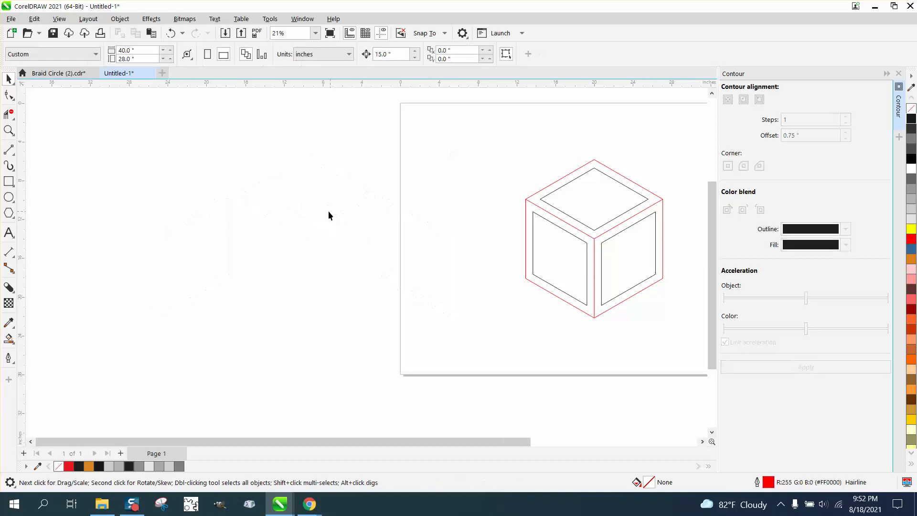
{"action": "scroll", "coordinate": [192, 224], "scroll_direction": "down", "scroll_amount": 1}
Step: Add a text object reading F beside the page and enlarge it
{"action": "scroll", "coordinate": [173, 208], "scroll_direction": "down", "scroll_amount": 1}
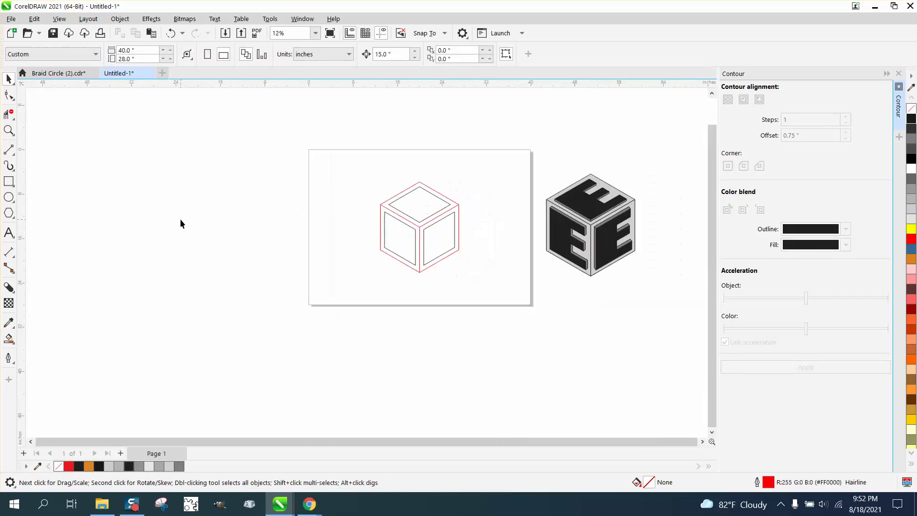
{"action": "left_click", "coordinate": [13, 238]}
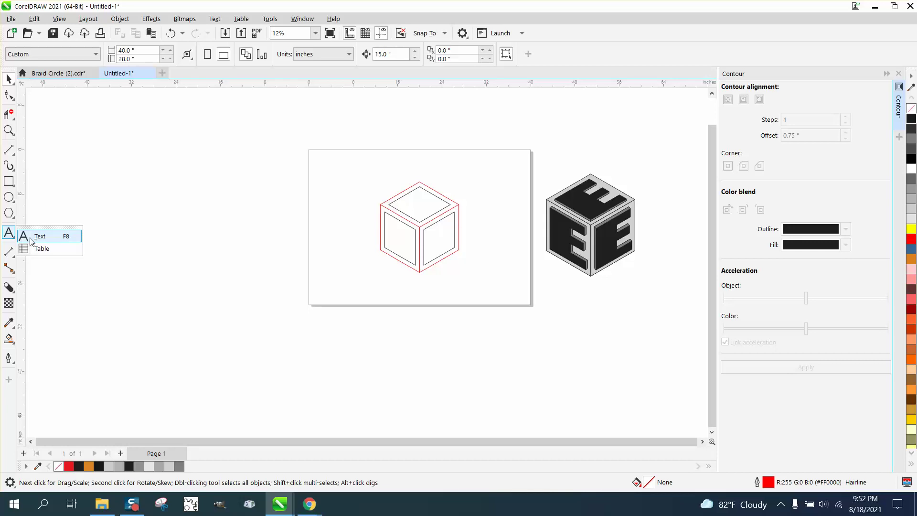
{"action": "left_click", "coordinate": [31, 238]}
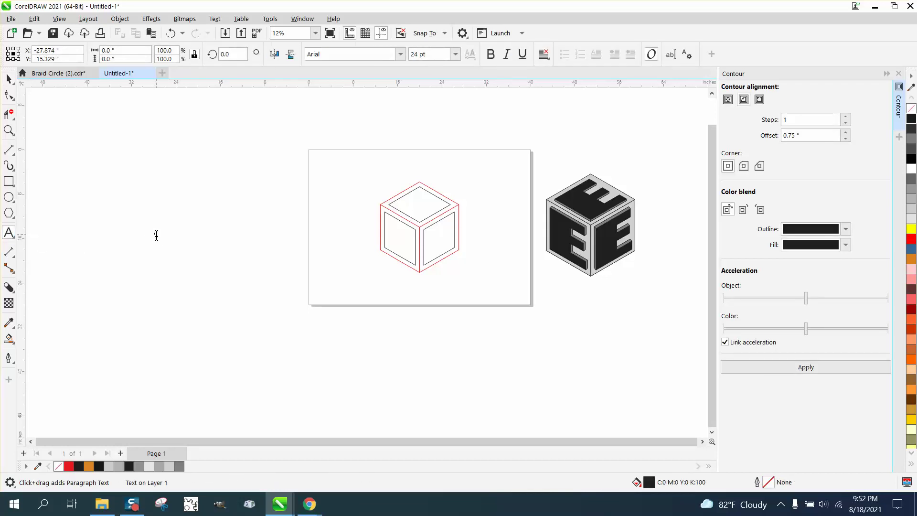
{"action": "left_click", "coordinate": [157, 235]}
{"action": "type", "text": "F"}
{"action": "left_click_drag", "start_coordinate": [194, 266], "coordinate": [237, 290]}
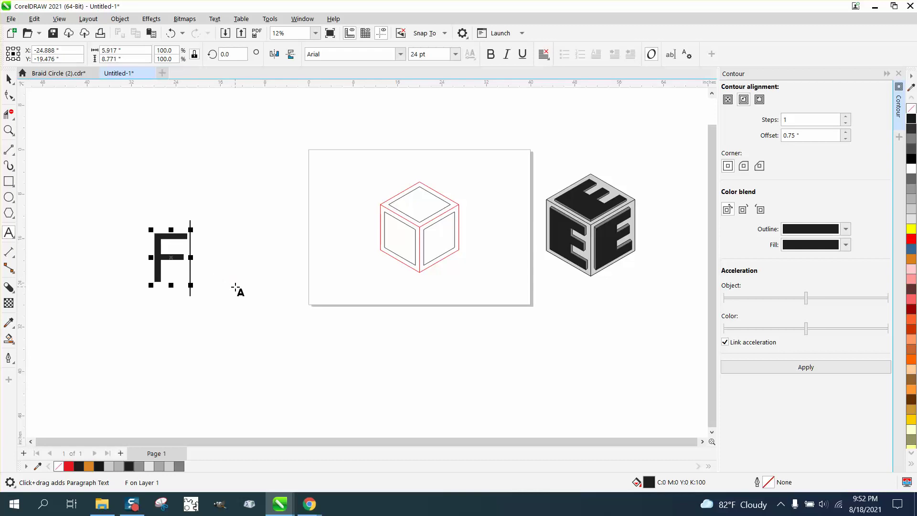
Step: Set the letter F's font to Impact
{"action": "left_click", "coordinate": [399, 55]}
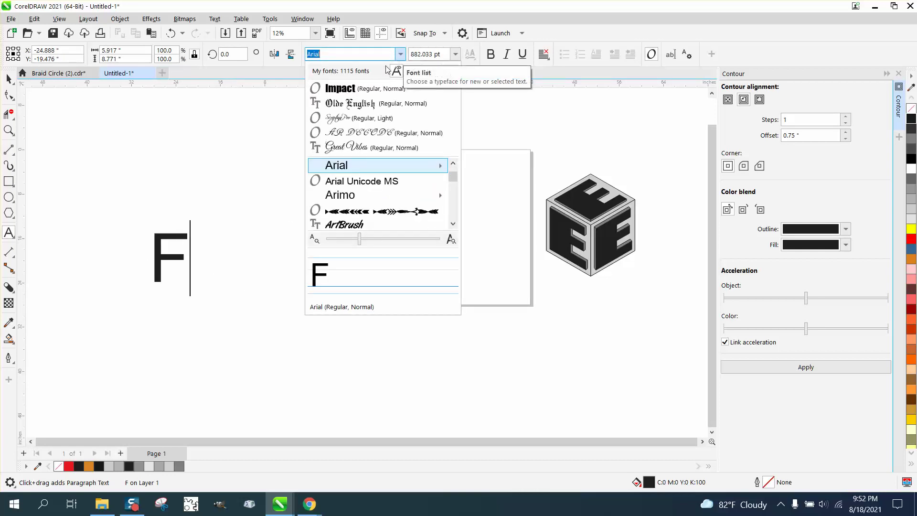
{"action": "left_click", "coordinate": [339, 88]}
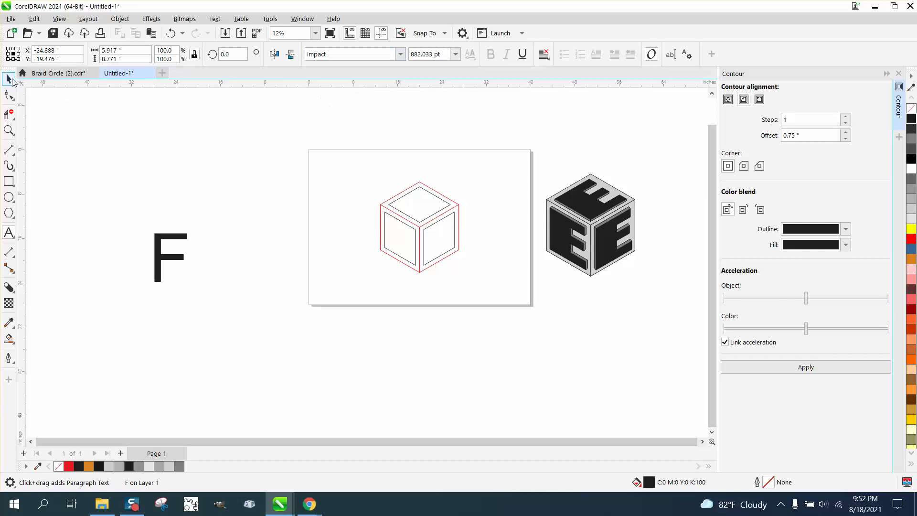
{"action": "left_click", "coordinate": [10, 81]}
{"action": "left_click", "coordinate": [399, 54]}
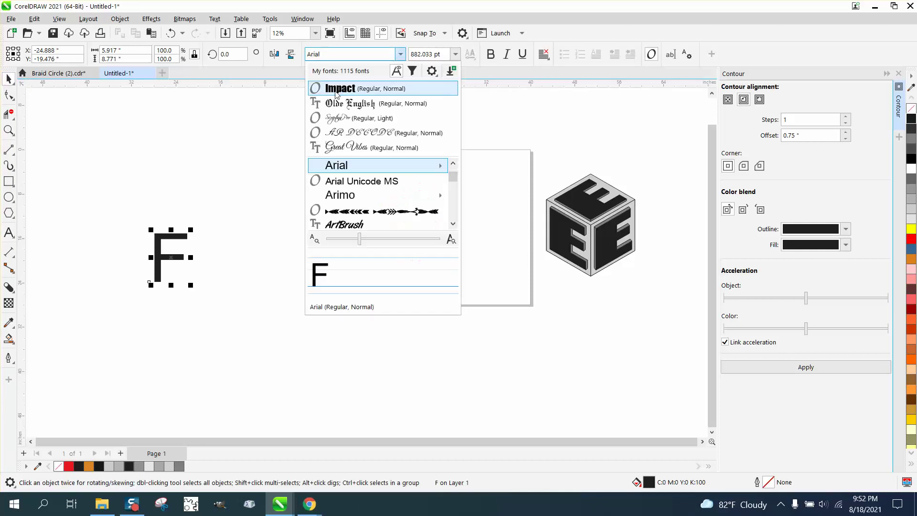
{"action": "left_click", "coordinate": [336, 91]}
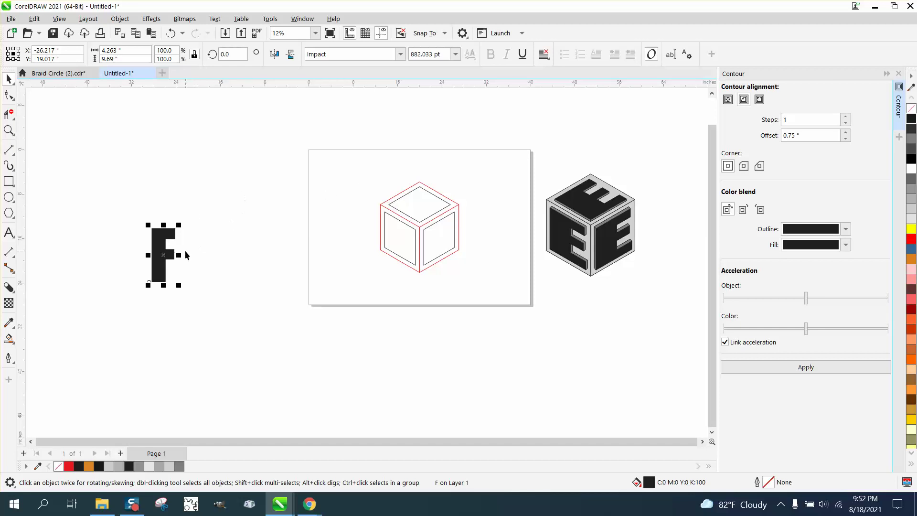
Step: Line up three Impact F letters and scale them all down to 599.587 pt
{"action": "left_click_drag", "start_coordinate": [162, 242], "coordinate": [178, 206]}
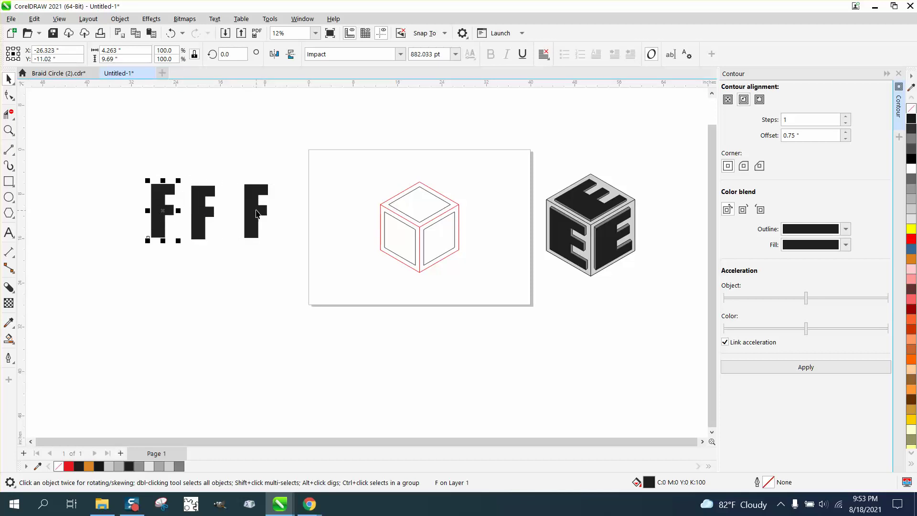
{"action": "left_click_drag", "start_coordinate": [132, 160], "coordinate": [291, 256]}
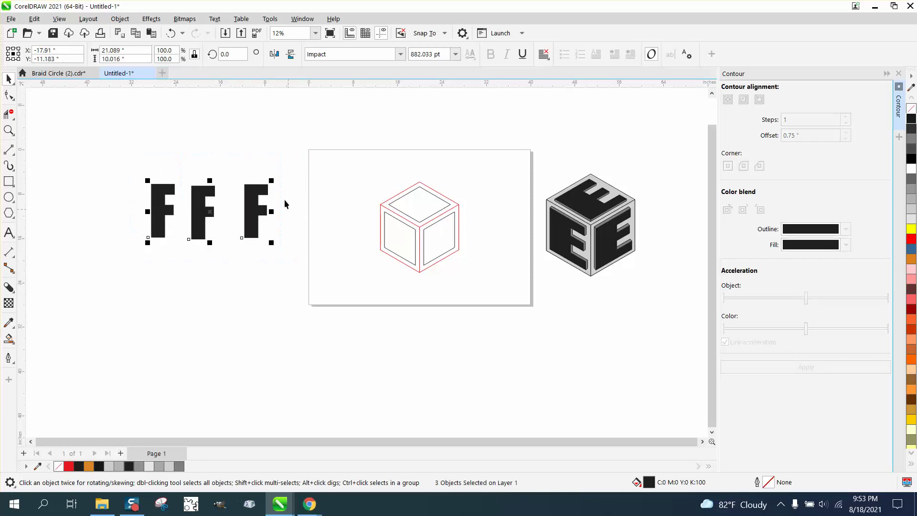
{"action": "left_click_drag", "start_coordinate": [272, 179], "coordinate": [216, 234]}
{"action": "left_click", "coordinate": [237, 209]}
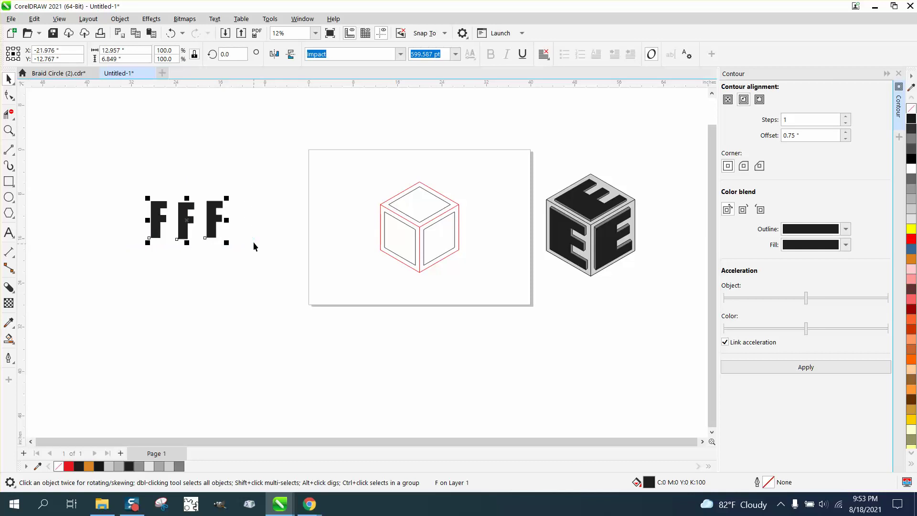
{"action": "left_click_drag", "start_coordinate": [230, 195], "coordinate": [219, 205]}
{"action": "left_click", "coordinate": [232, 209]}
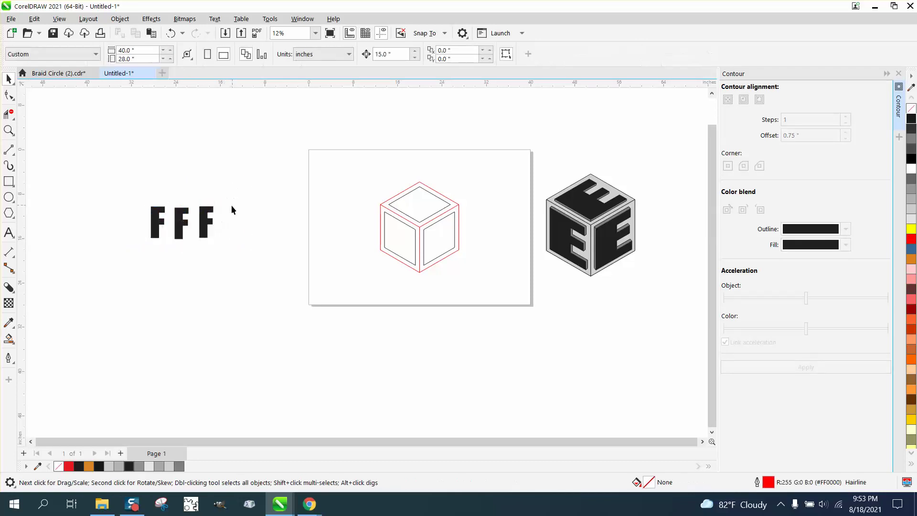
Step: Move the black reference cube to the top left and place one F beside the red cube
{"action": "left_click_drag", "start_coordinate": [648, 279], "coordinate": [648, 279]}
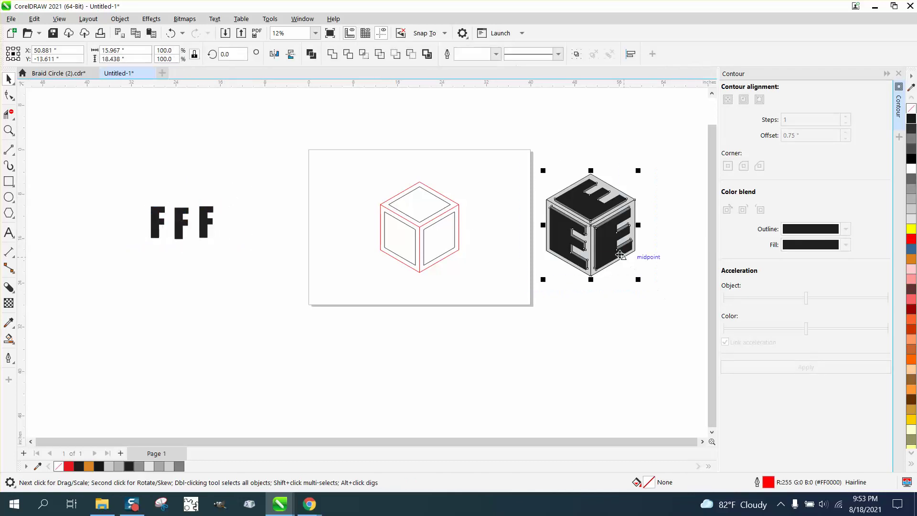
{"action": "left_click_drag", "start_coordinate": [596, 229], "coordinate": [138, 145]}
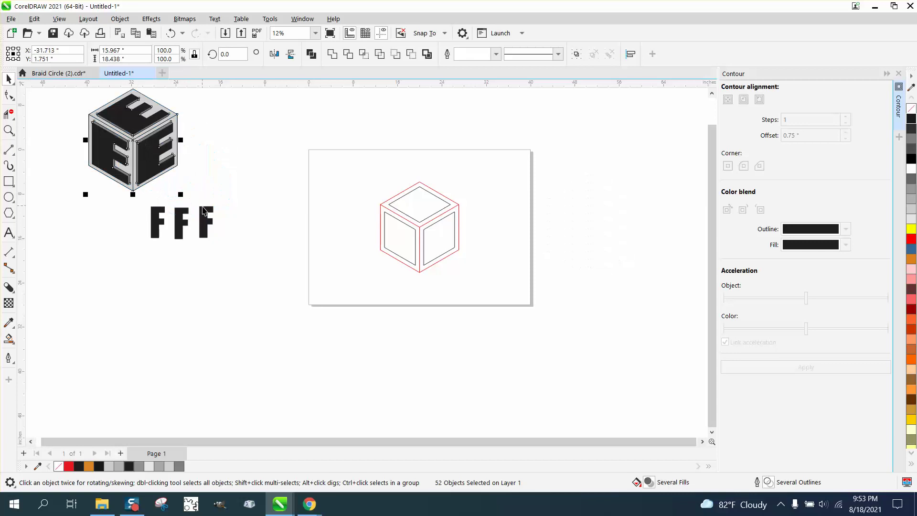
{"action": "left_click_drag", "start_coordinate": [203, 211], "coordinate": [493, 229]}
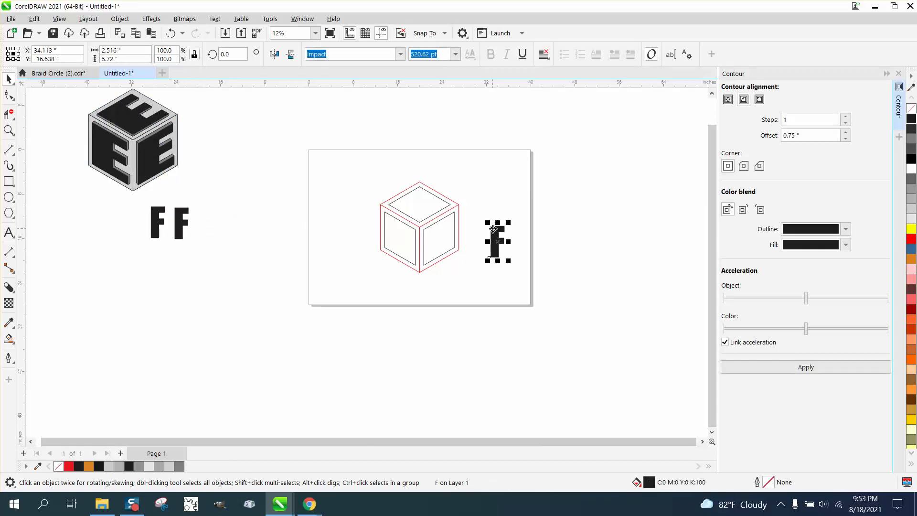
Step: Lock the red cube's outlines and move the F onto the cube's right face
{"action": "left_click_drag", "start_coordinate": [362, 161], "coordinate": [474, 282]}
{"action": "left_click", "coordinate": [120, 19]}
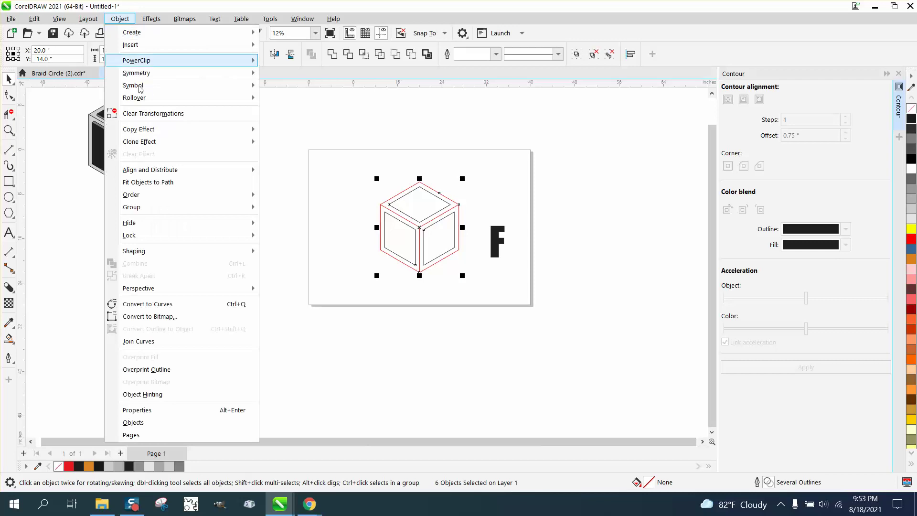
{"action": "mouse_move", "coordinate": [161, 236]}
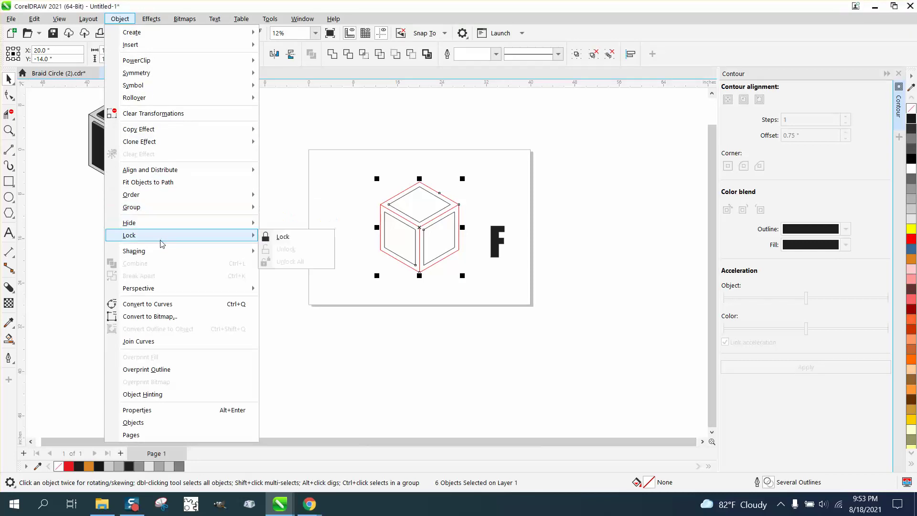
{"action": "left_click", "coordinate": [286, 238]}
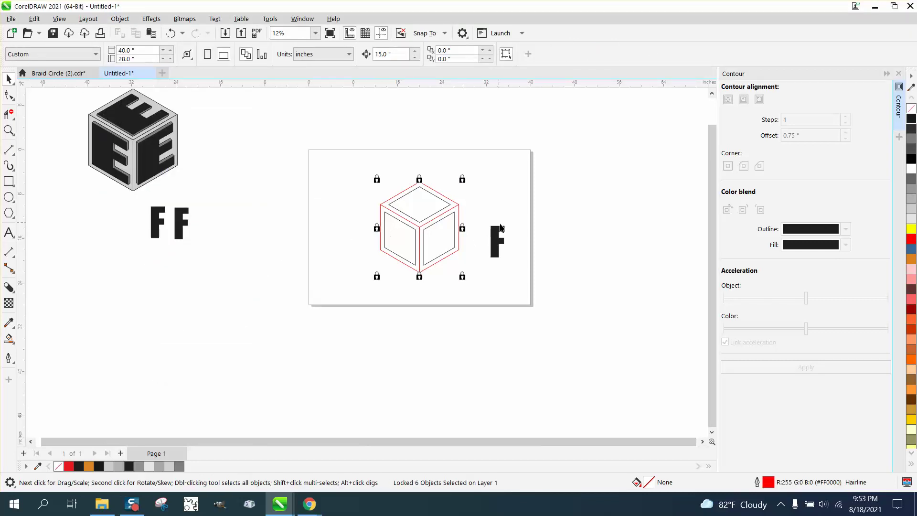
{"action": "left_click_drag", "start_coordinate": [500, 240], "coordinate": [441, 239]}
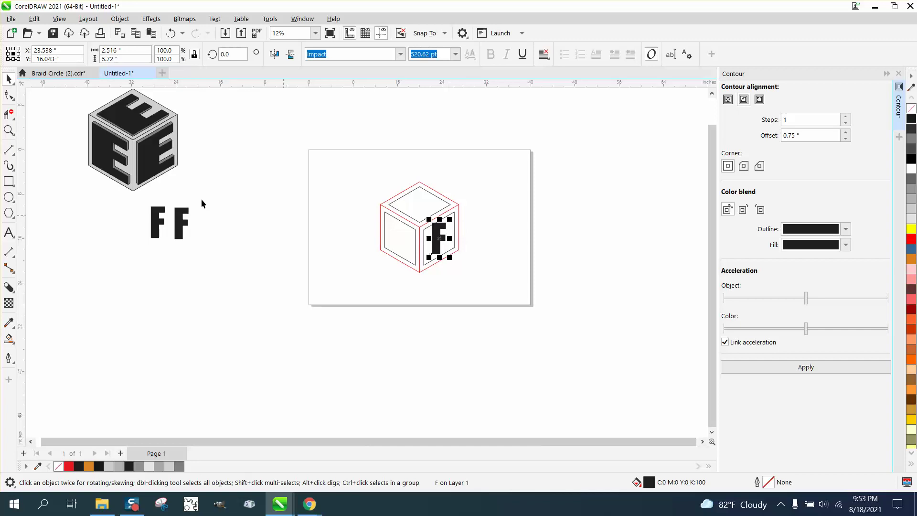
Step: Zoom in on the cube, adjust the F's position, and add a perspective effect to it
{"action": "left_click", "coordinate": [8, 130]}
{"action": "left_click_drag", "start_coordinate": [371, 168], "coordinate": [549, 313]}
{"action": "key", "text": "space"}
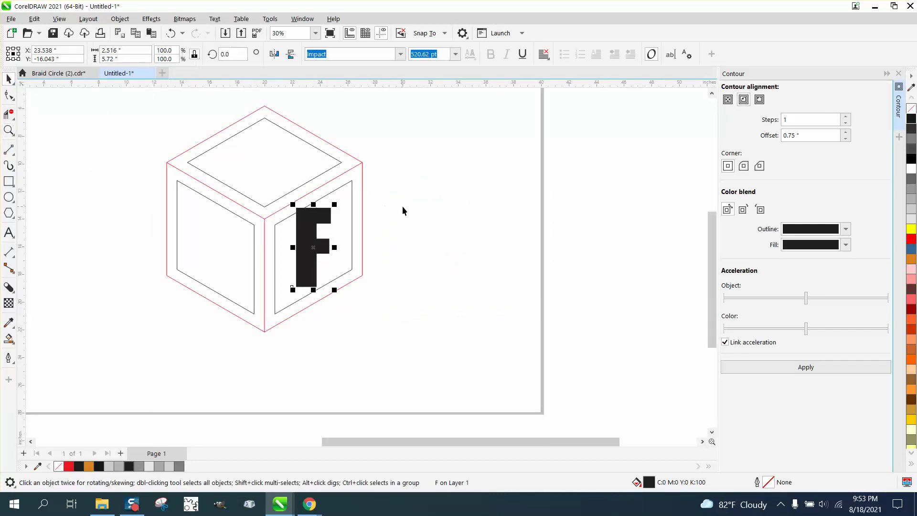
{"action": "left_click_drag", "start_coordinate": [313, 209], "coordinate": [318, 213]}
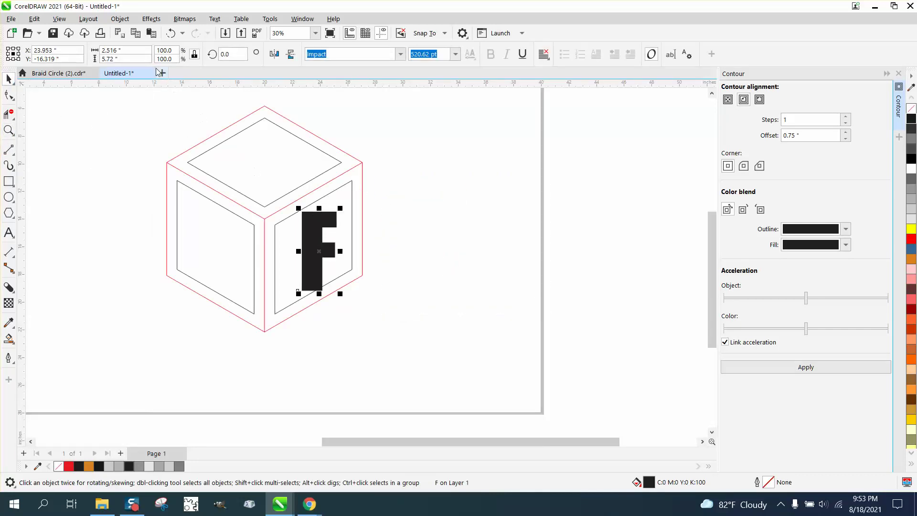
{"action": "left_click", "coordinate": [120, 19]}
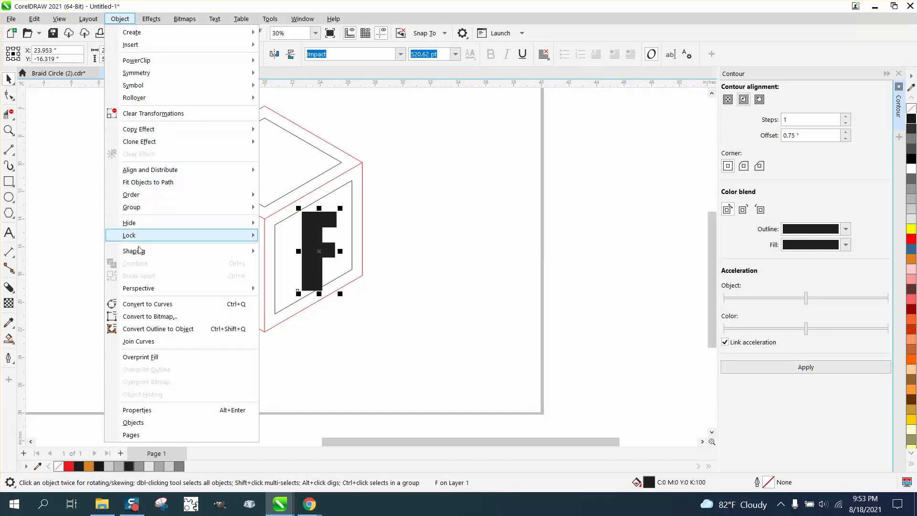
{"action": "mouse_move", "coordinate": [146, 288]}
{"action": "left_click", "coordinate": [278, 289]}
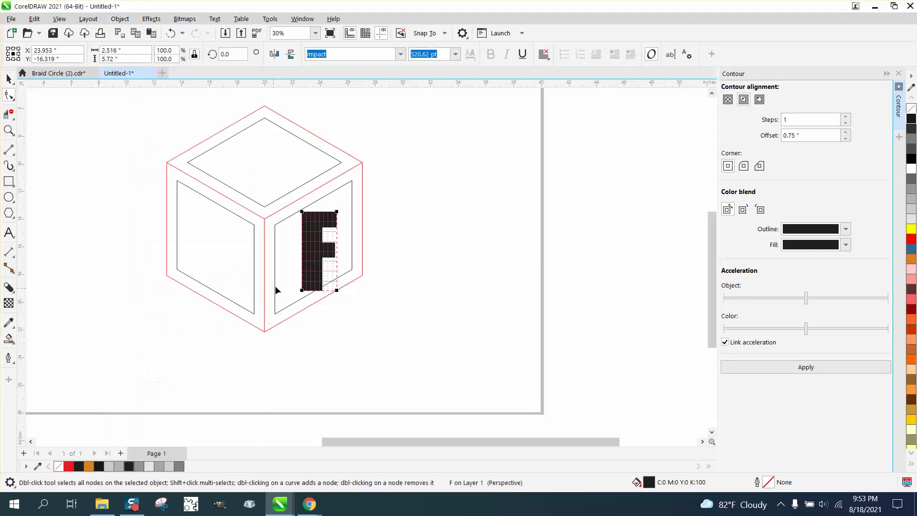
Step: Drag the F's four perspective corners to match the right face's slanted edges
{"action": "left_click_drag", "start_coordinate": [337, 212], "coordinate": [352, 181]}
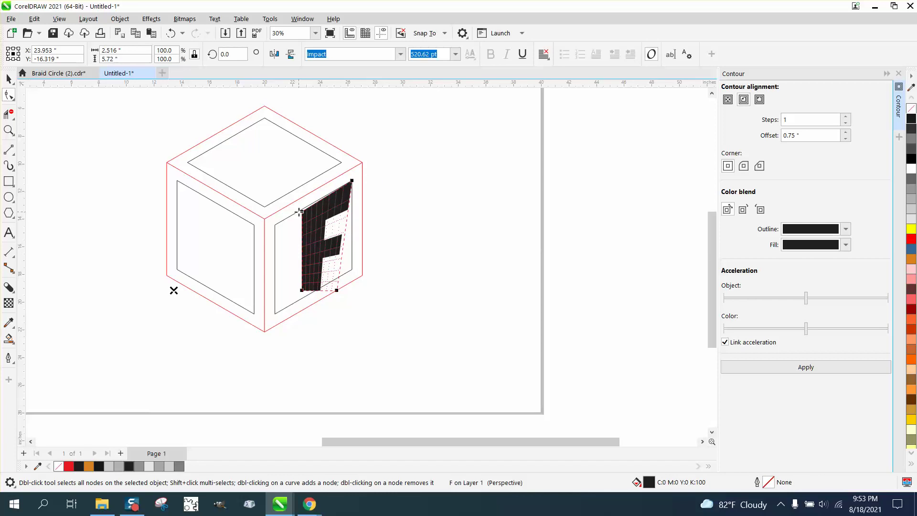
{"action": "left_click_drag", "start_coordinate": [299, 212], "coordinate": [275, 224]}
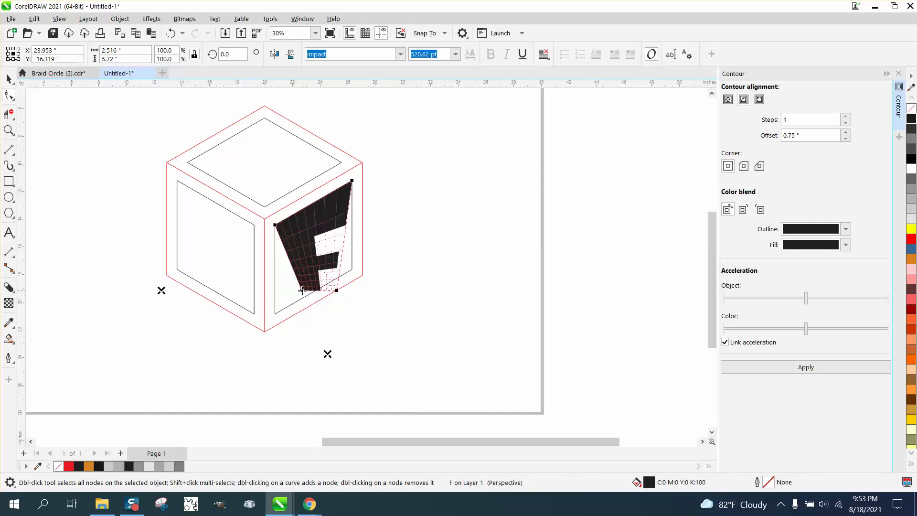
{"action": "left_click_drag", "start_coordinate": [302, 290], "coordinate": [275, 314]}
{"action": "left_click_drag", "start_coordinate": [337, 289], "coordinate": [353, 267]}
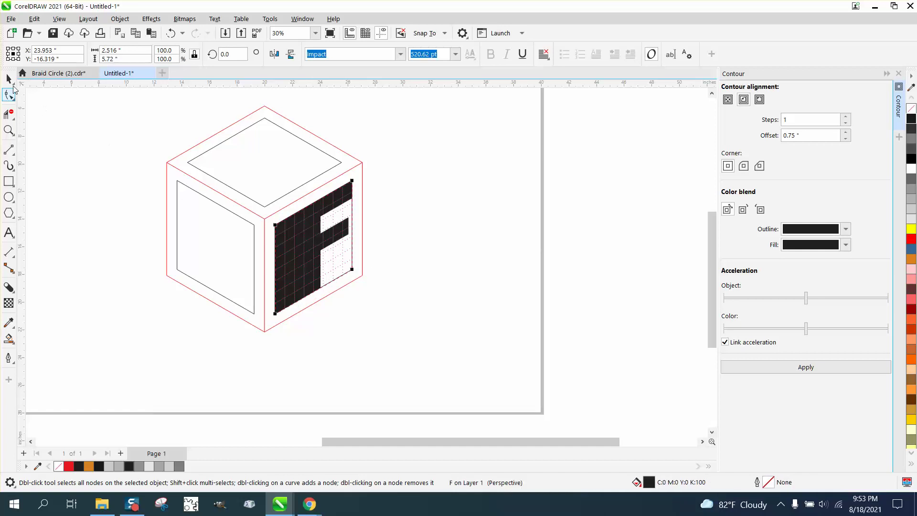
{"action": "left_click", "coordinate": [9, 79]}
{"action": "left_click", "coordinate": [299, 230]}
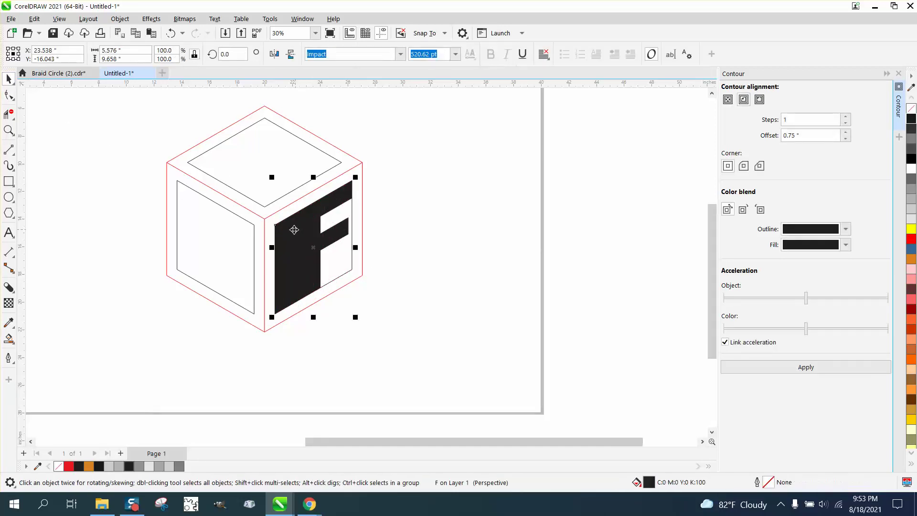
{"action": "scroll", "coordinate": [288, 231], "scroll_direction": "down", "scroll_amount": 1}
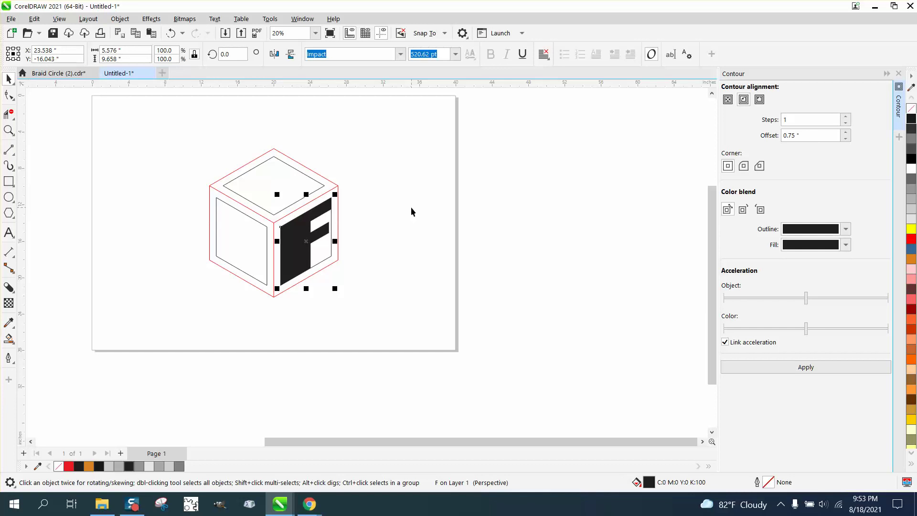
Step: Move the F off the cube, remove its black fill, and unlock the cube group
{"action": "key", "text": "shift+Right"}
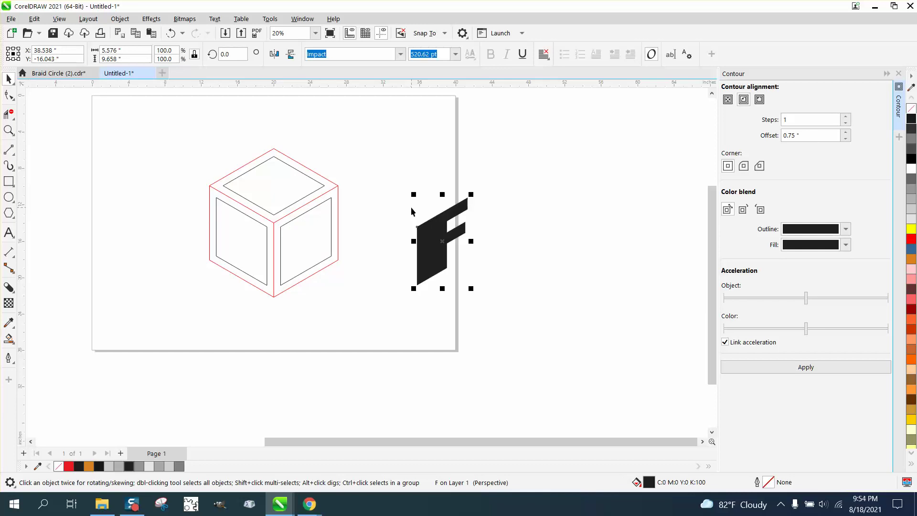
{"action": "left_click", "coordinate": [911, 112]}
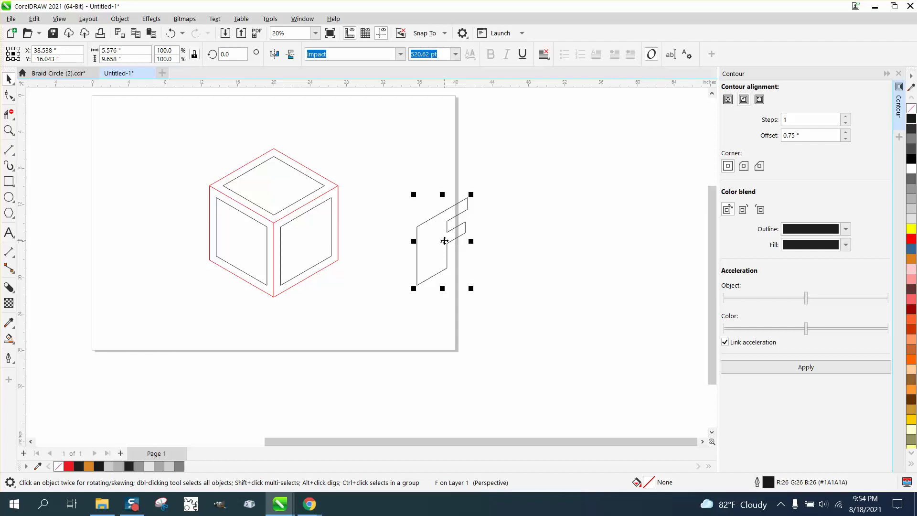
{"action": "left_click", "coordinate": [329, 217]}
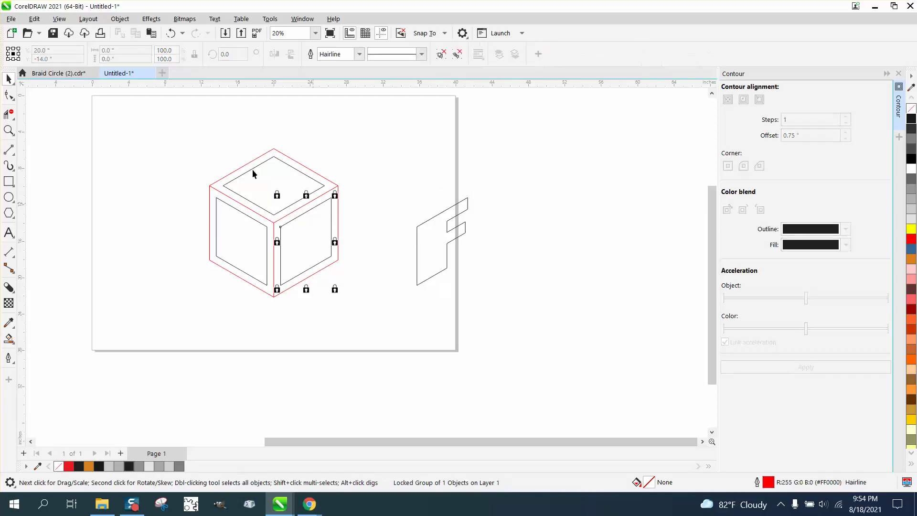
{"action": "left_click", "coordinate": [117, 22]}
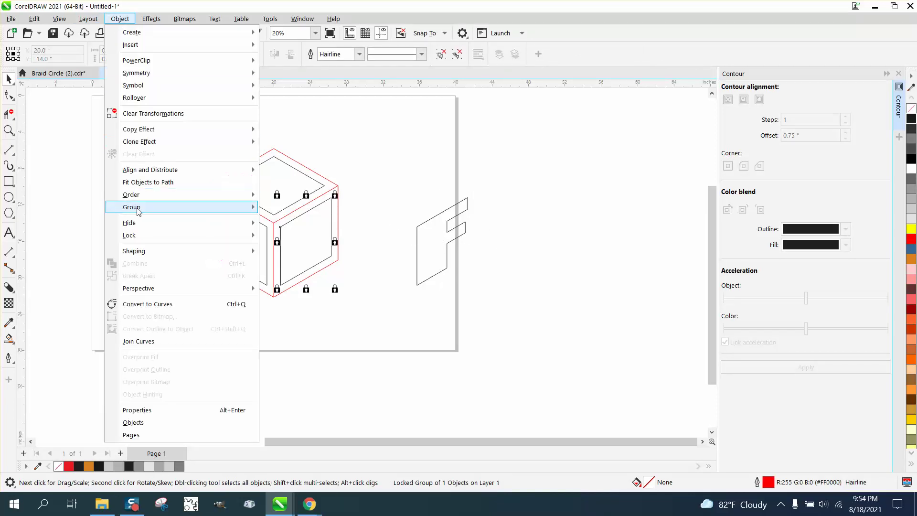
{"action": "mouse_move", "coordinate": [147, 241]}
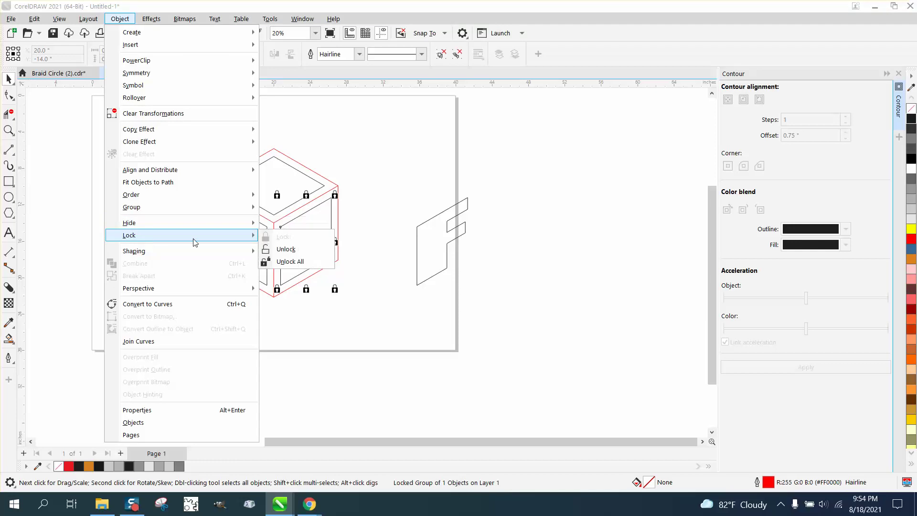
{"action": "left_click", "coordinate": [282, 250]}
Step: Delete the right face's inner rectangle and nudge the outlined F back into its place
{"action": "left_click", "coordinate": [324, 237]}
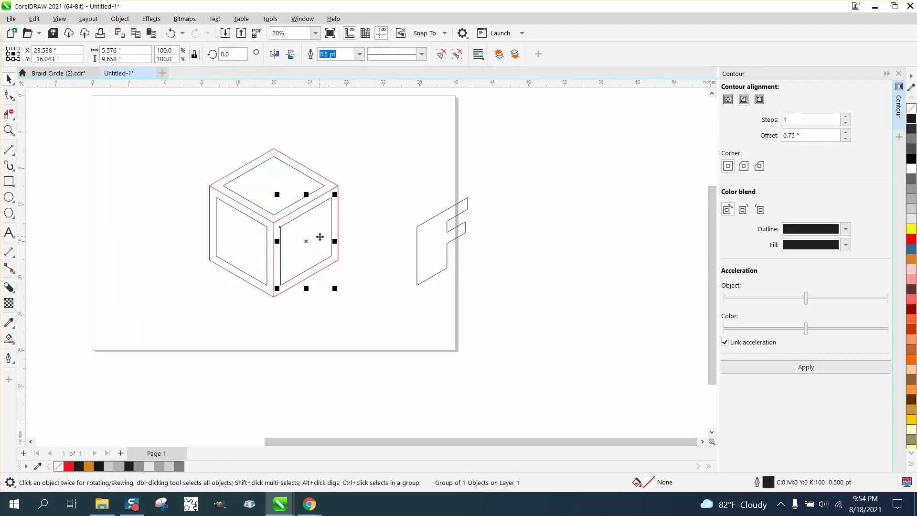
{"action": "key", "text": "Delete"}
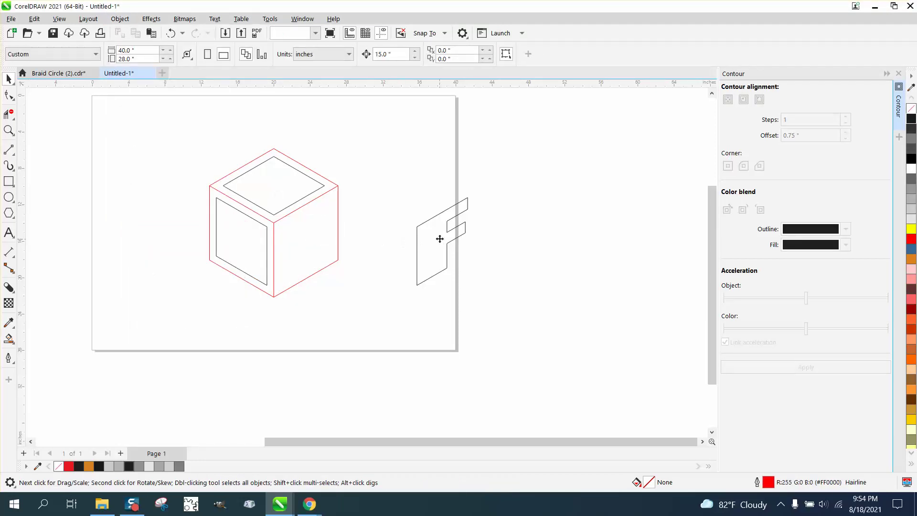
{"action": "left_click", "coordinate": [440, 239]}
{"action": "key", "text": "shift+Left"}
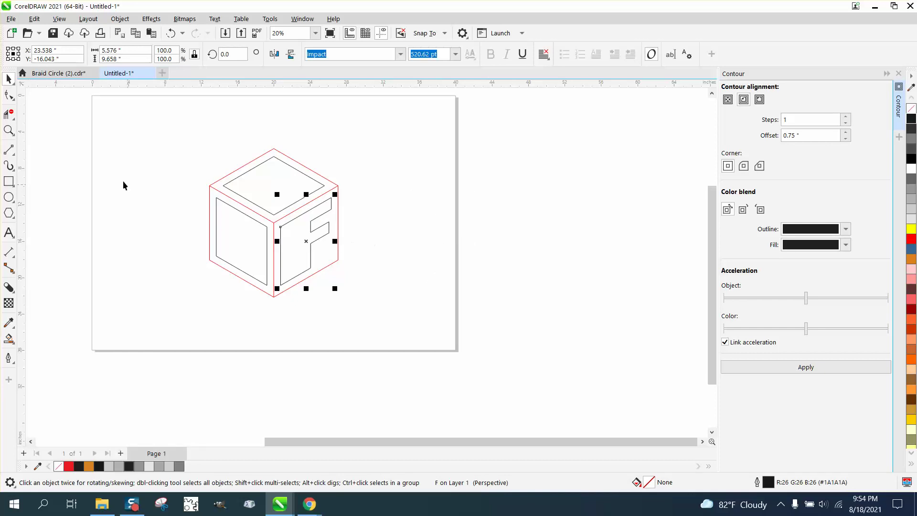
Step: Set the nudge distance to 0.02 inch
{"action": "left_click", "coordinate": [282, 147]}
{"action": "double_click", "coordinate": [389, 54]}
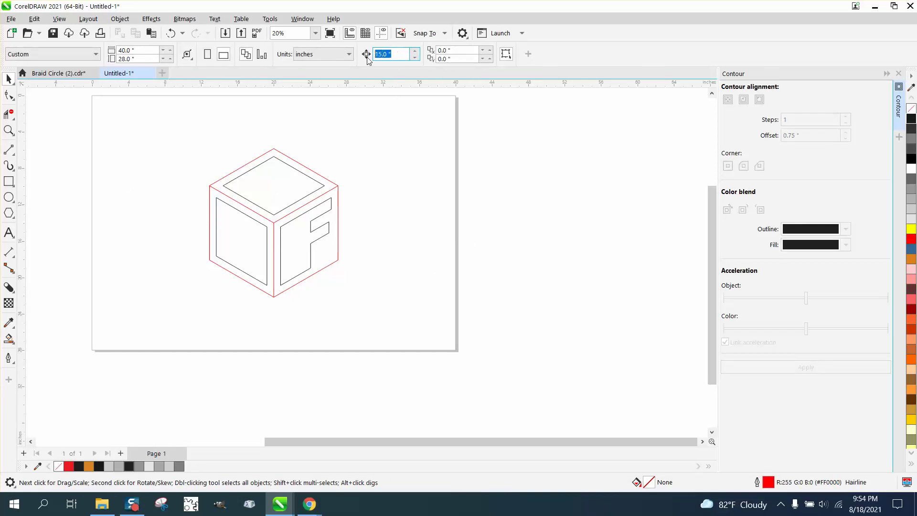
{"action": "type", "text": ".02"}
{"action": "key", "text": "Return"}
Step: Nudge the F outline slightly right and up, then drop an offset copy beside it
{"action": "key", "text": "z"}
{"action": "left_click_drag", "start_coordinate": [190, 147], "coordinate": [474, 339]}
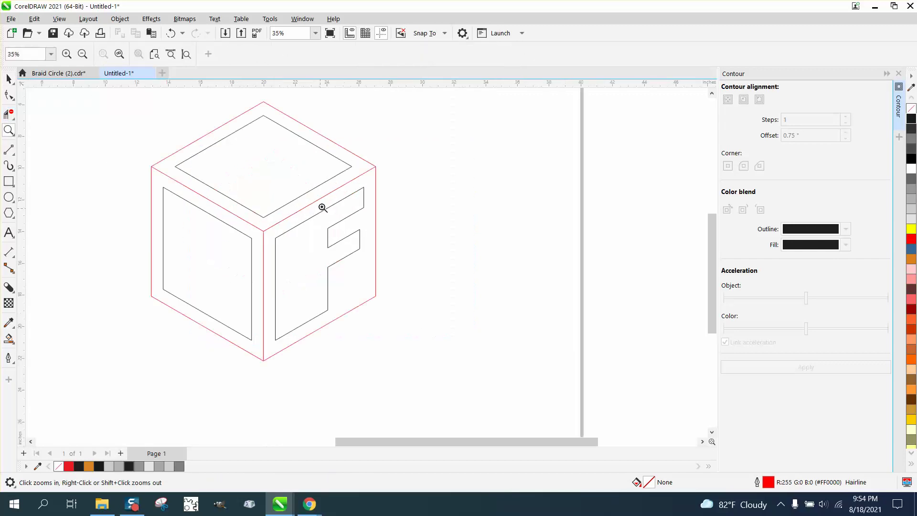
{"action": "left_click", "coordinate": [9, 79]}
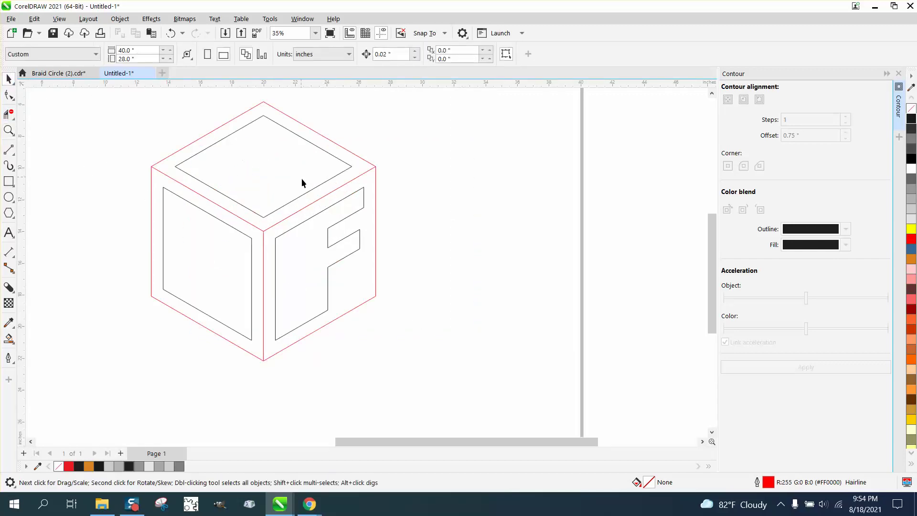
{"action": "left_click", "coordinate": [355, 212]}
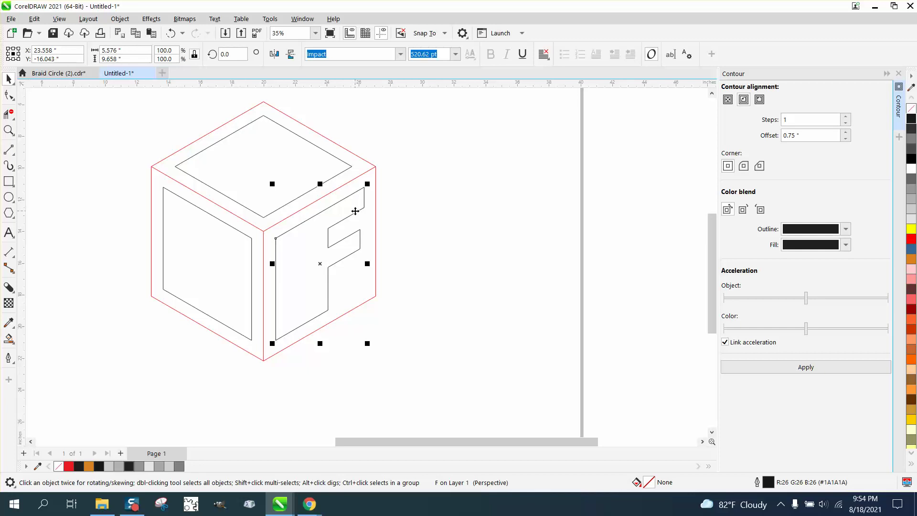
{"action": "key", "text": "Right"}
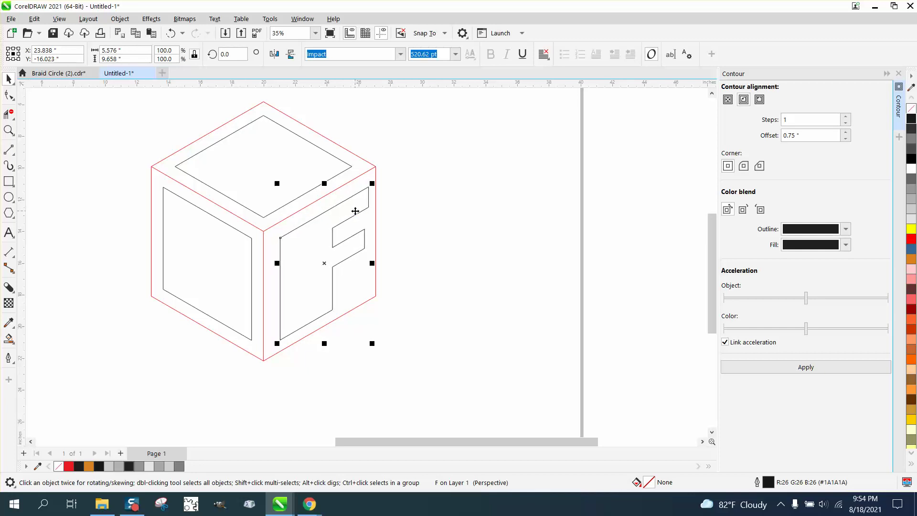
{"action": "key", "text": "Up"}
{"action": "key", "text": "Up"}
{"action": "key", "text": "Up"}
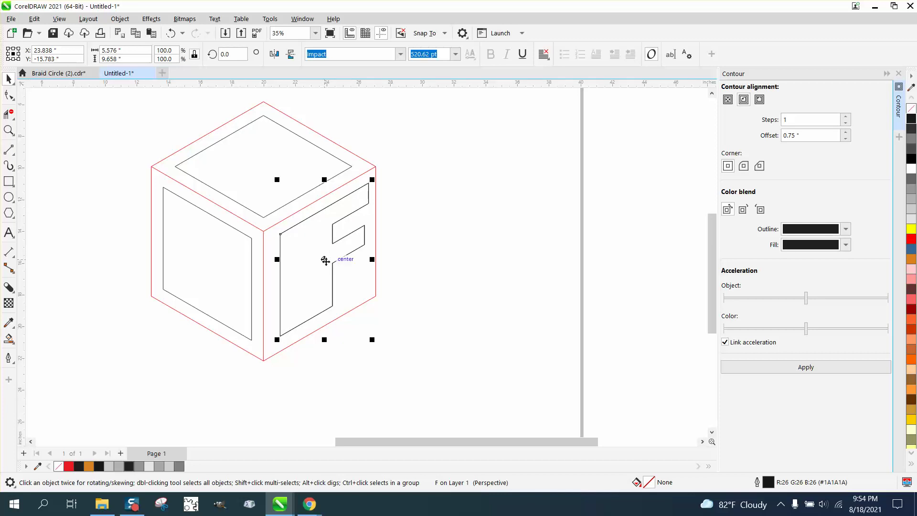
{"action": "left_click_drag", "start_coordinate": [324, 260], "coordinate": [319, 259]}
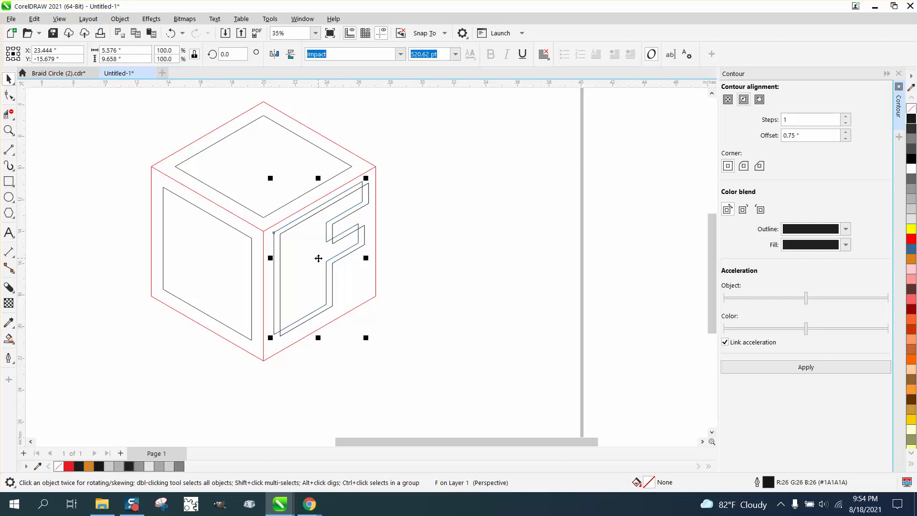
Step: Zoom in to inspect the two overlapping F outlines
{"action": "left_click", "coordinate": [416, 260]}
{"action": "left_click", "coordinate": [8, 130]}
{"action": "left_click_drag", "start_coordinate": [228, 158], "coordinate": [460, 314]}
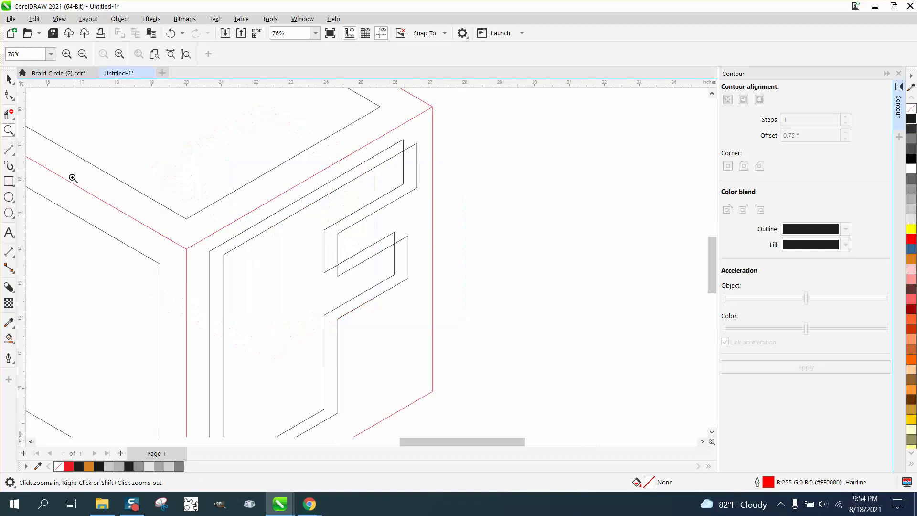
{"action": "scroll", "coordinate": [360, 180], "scroll_direction": "down", "scroll_amount": 2}
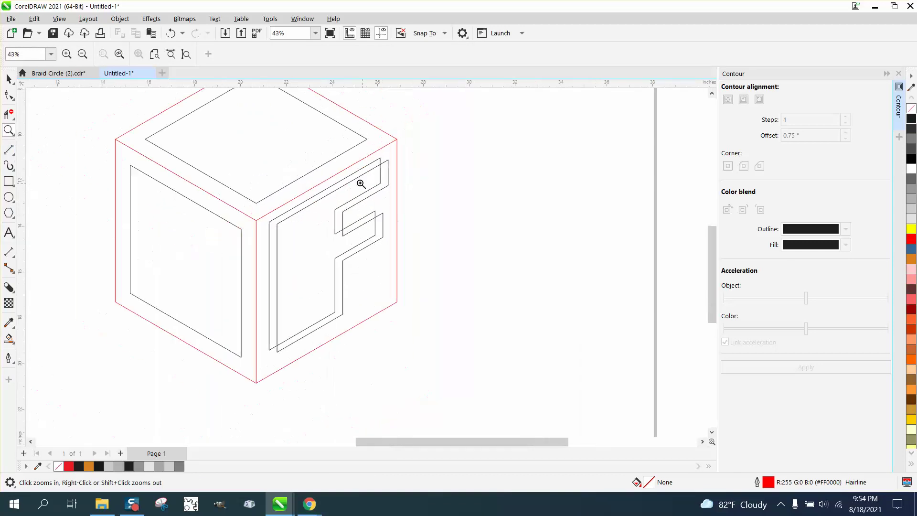
Step: Select both F outlines and convert them to curves
{"action": "key", "text": "space"}
{"action": "left_click_drag", "start_coordinate": [409, 143], "coordinate": [248, 373]}
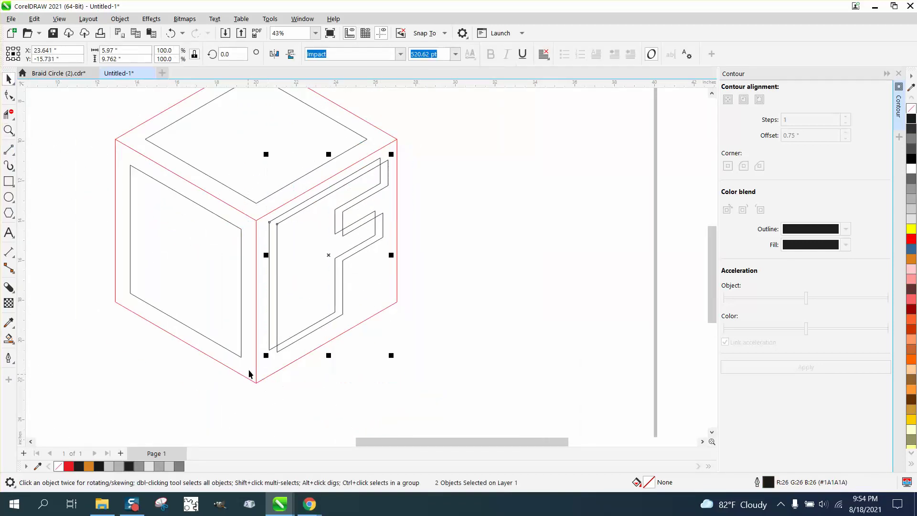
{"action": "left_click", "coordinate": [120, 18]}
{"action": "left_click", "coordinate": [147, 304]}
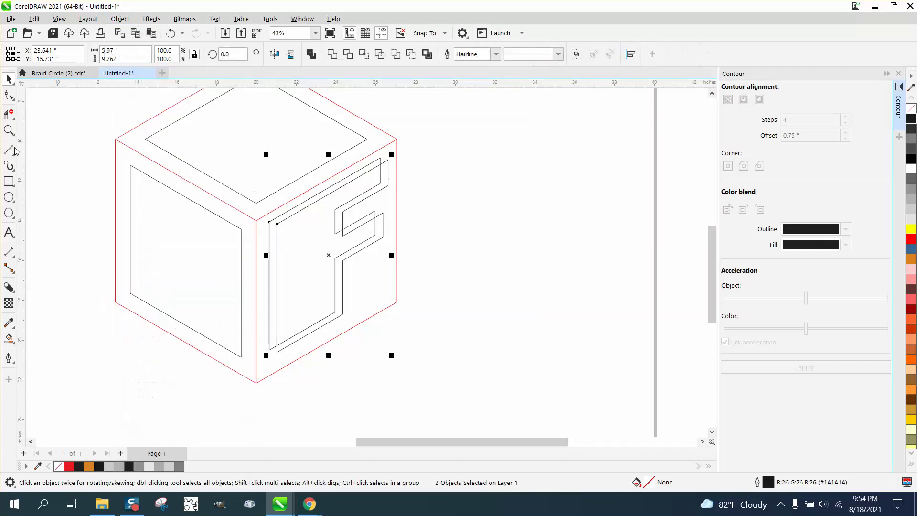
Step: Draw 2-point lines joining the F's outlines at its top, middle-arm and bottom-left corners
{"action": "key", "text": "z"}
{"action": "left_click_drag", "start_coordinate": [278, 136], "coordinate": [514, 267]}
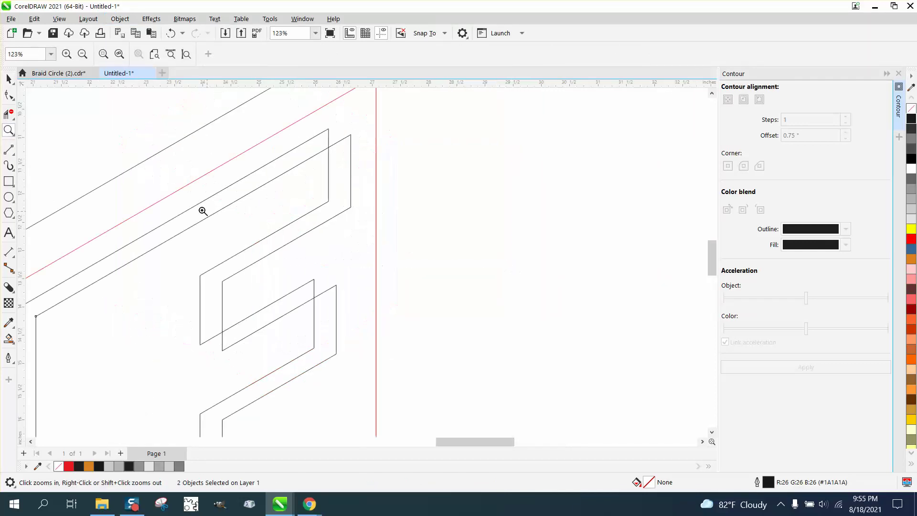
{"action": "left_click", "coordinate": [13, 153]}
{"action": "left_click", "coordinate": [51, 164]}
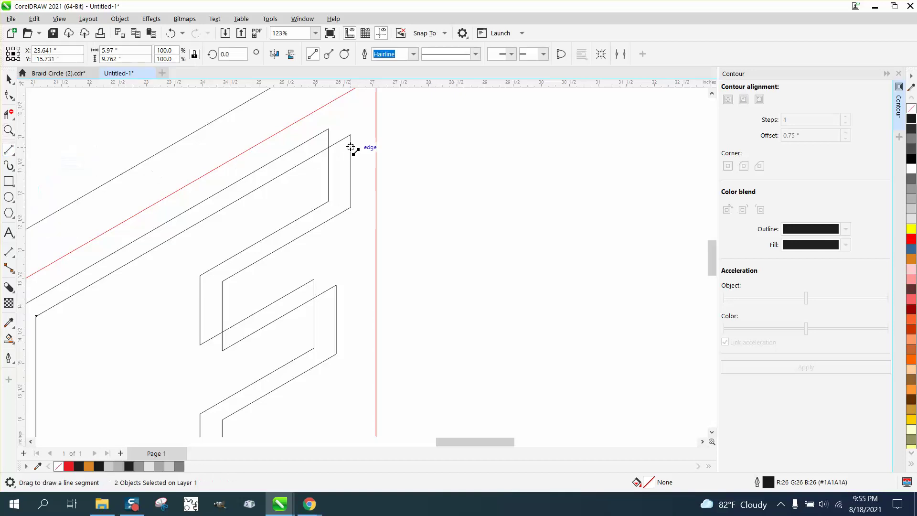
{"action": "left_click_drag", "start_coordinate": [350, 134], "coordinate": [329, 128]}
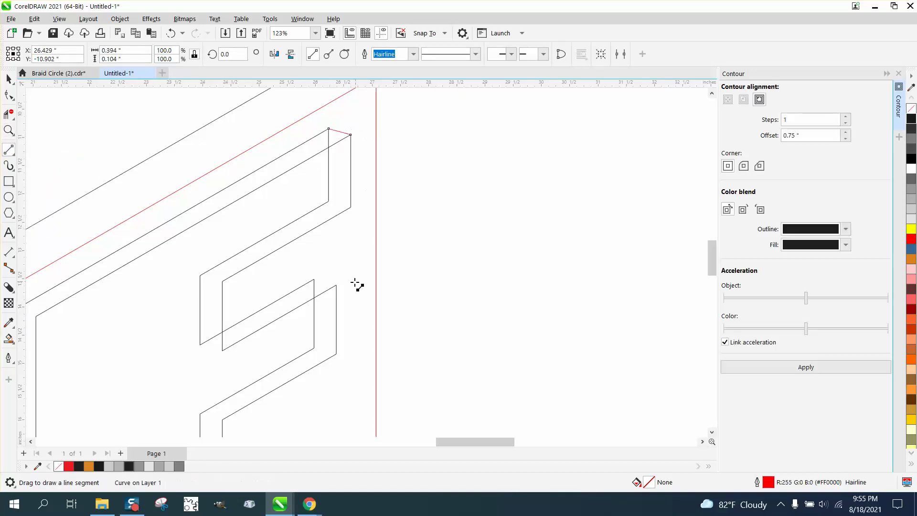
{"action": "left_click_drag", "start_coordinate": [337, 285], "coordinate": [314, 279]}
{"action": "scroll", "coordinate": [315, 282], "scroll_direction": "down", "scroll_amount": 5}
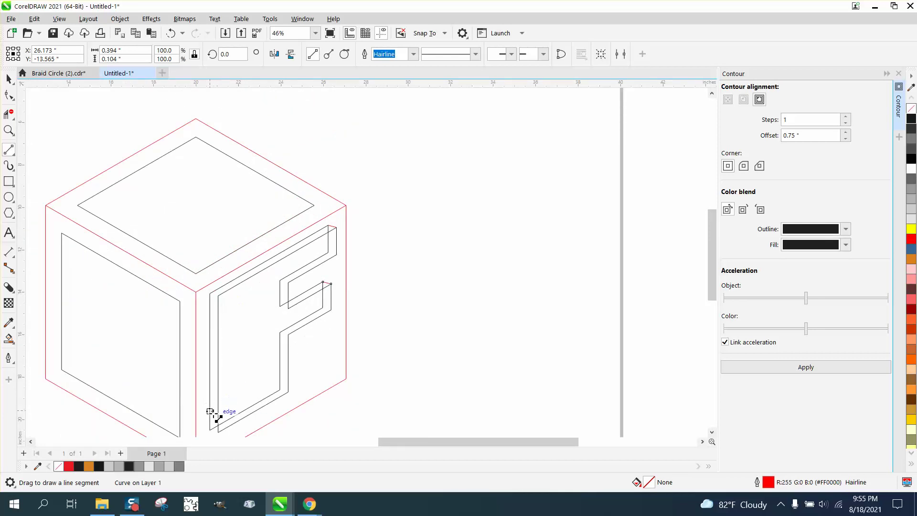
{"action": "left_click_drag", "start_coordinate": [216, 432], "coordinate": [271, 446]}
{"action": "left_click", "coordinate": [9, 130]}
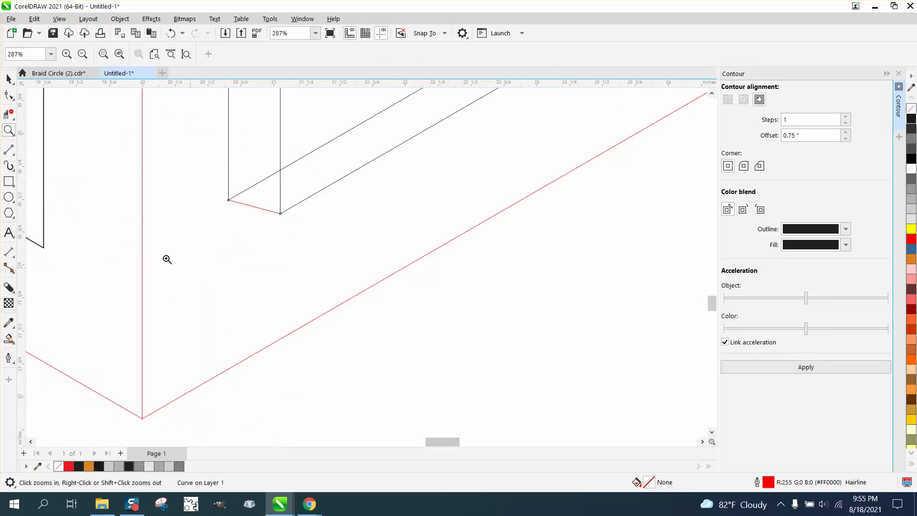
Step: Trim the hidden inner outline segment at the F's upper arms with Virtual Segment Delete
{"action": "left_click", "coordinate": [9, 113]}
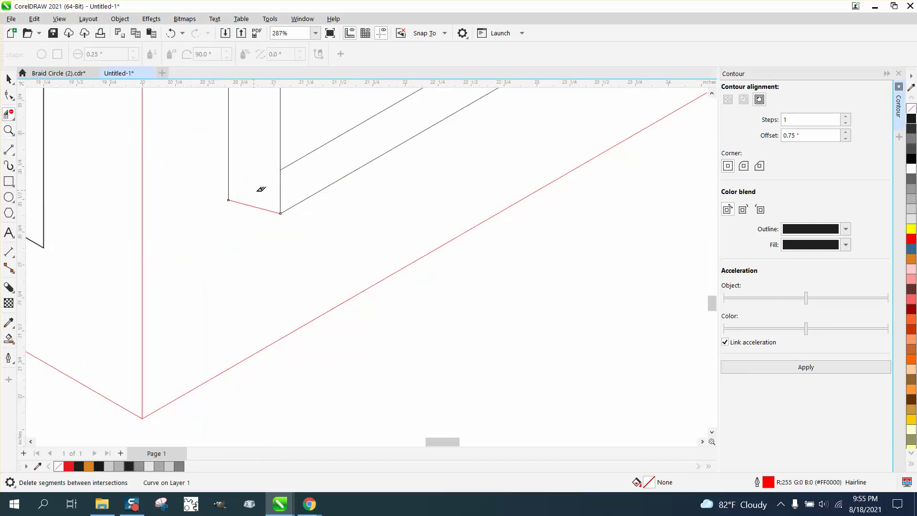
{"action": "scroll", "coordinate": [249, 368], "scroll_direction": "down", "scroll_amount": 3}
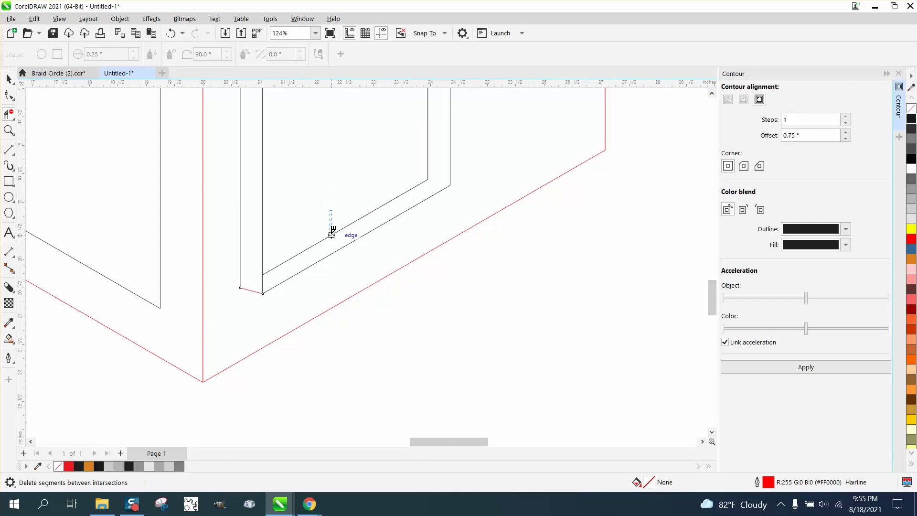
{"action": "scroll", "coordinate": [330, 236], "scroll_direction": "down", "scroll_amount": 3}
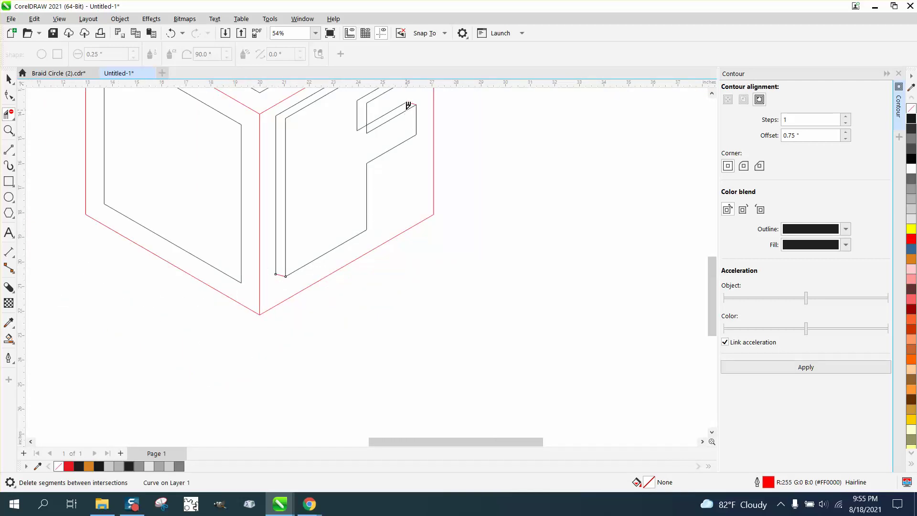
{"action": "scroll", "coordinate": [425, 158], "scroll_direction": "down", "scroll_amount": 3}
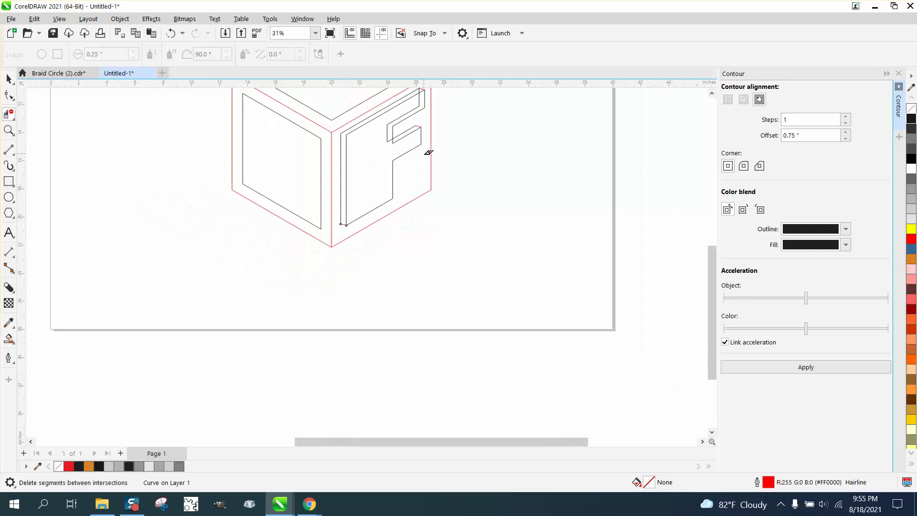
{"action": "left_click", "coordinate": [8, 130]}
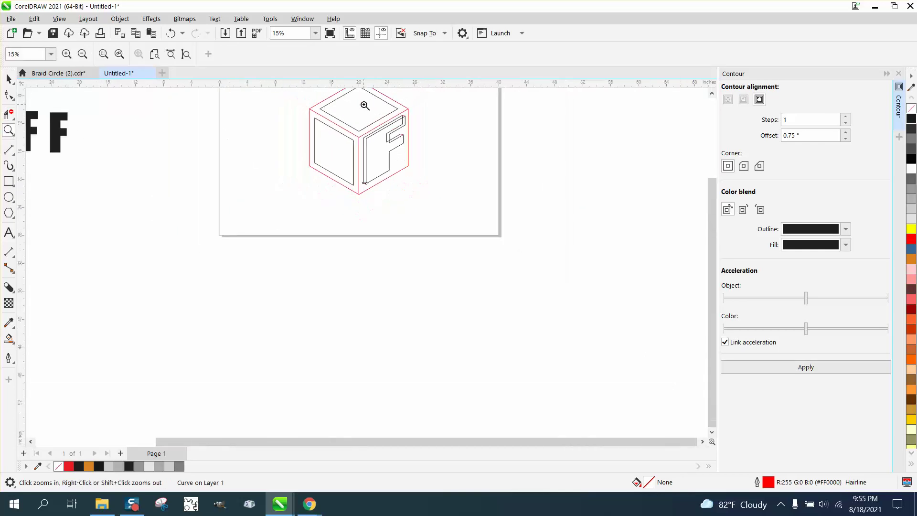
{"action": "left_click_drag", "start_coordinate": [365, 102], "coordinate": [226, 162]}
{"action": "left_click", "coordinate": [7, 115]}
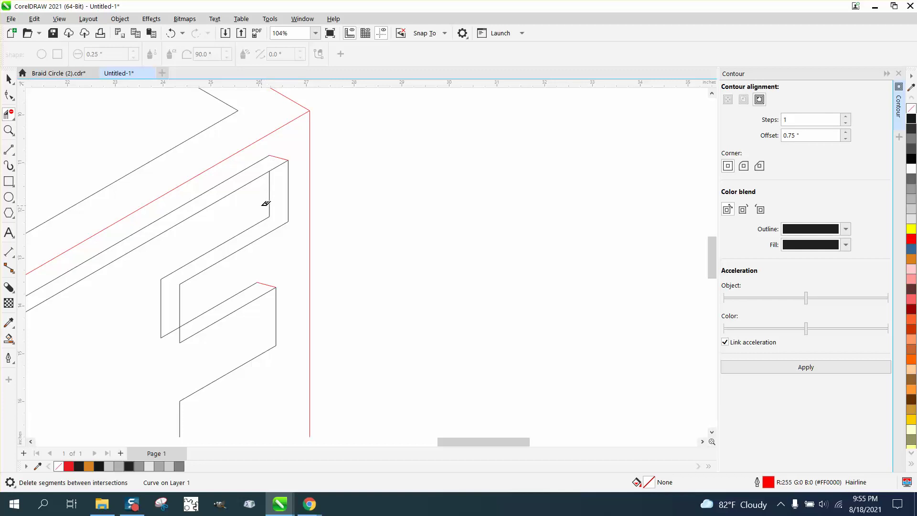
{"action": "left_click", "coordinate": [262, 222]}
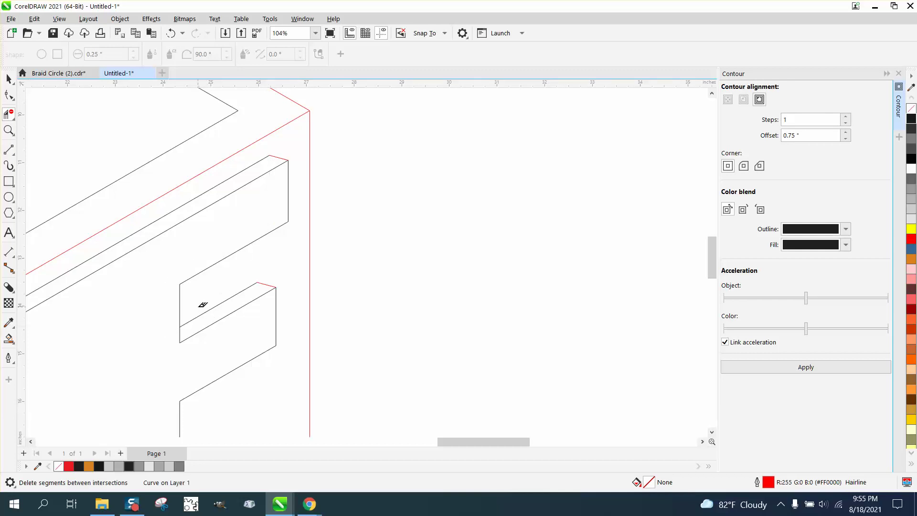
{"action": "scroll", "coordinate": [202, 304], "scroll_direction": "down", "scroll_amount": 3}
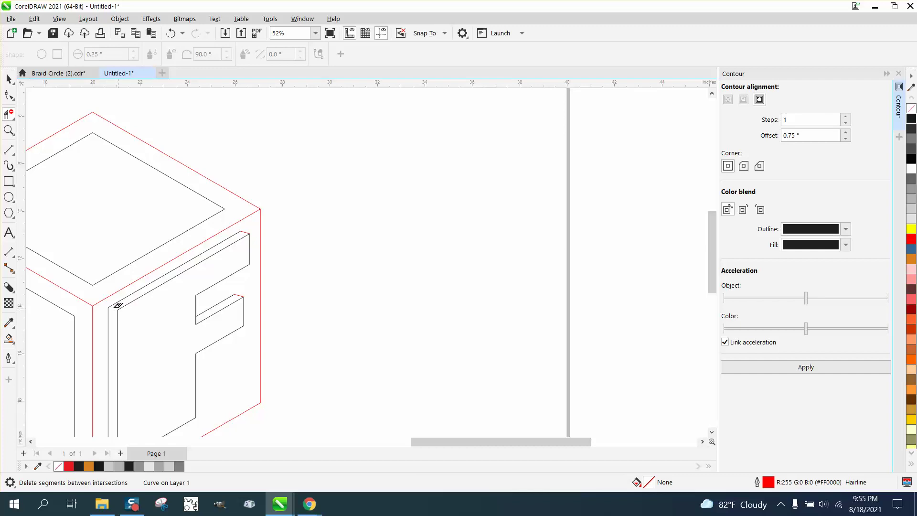
{"action": "scroll", "coordinate": [83, 298], "scroll_direction": "down", "scroll_amount": 1}
{"action": "left_click", "coordinate": [8, 338]}
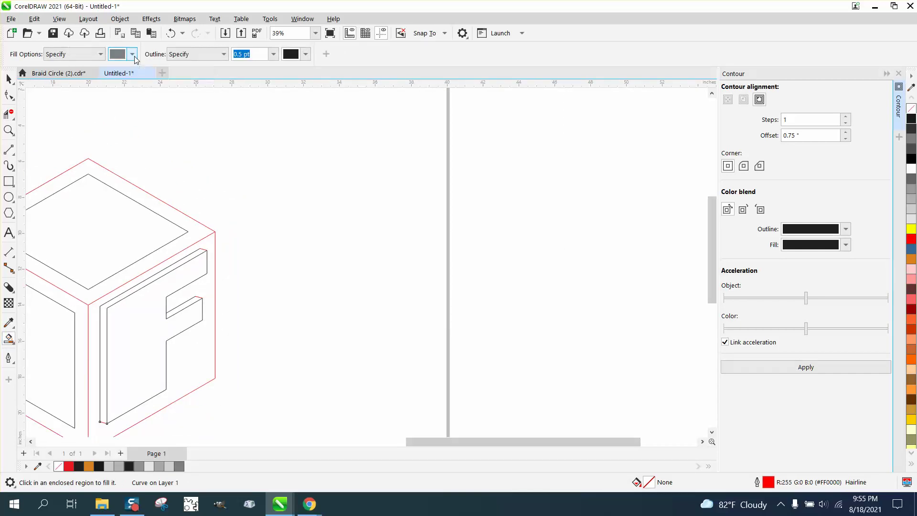
Step: Smart-fill the F's edge strips 60% black and its front face black
{"action": "left_click", "coordinate": [132, 54]}
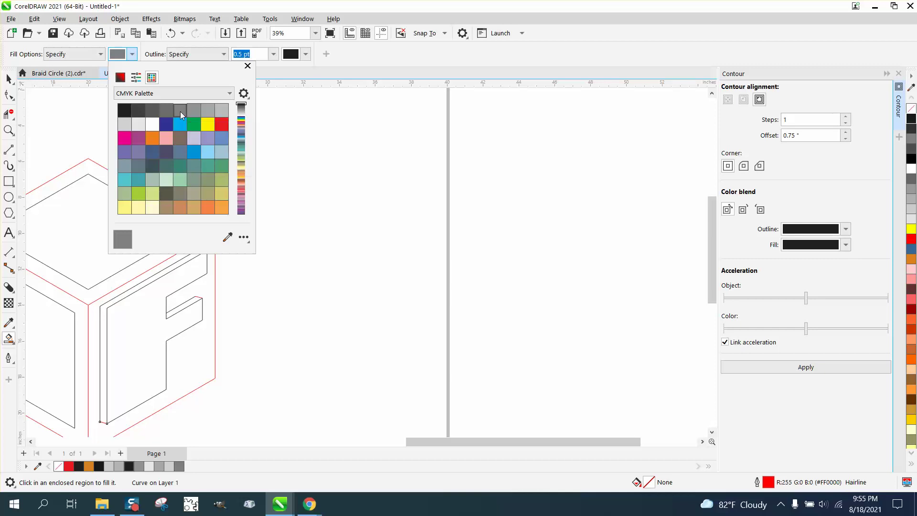
{"action": "left_click", "coordinate": [185, 262]}
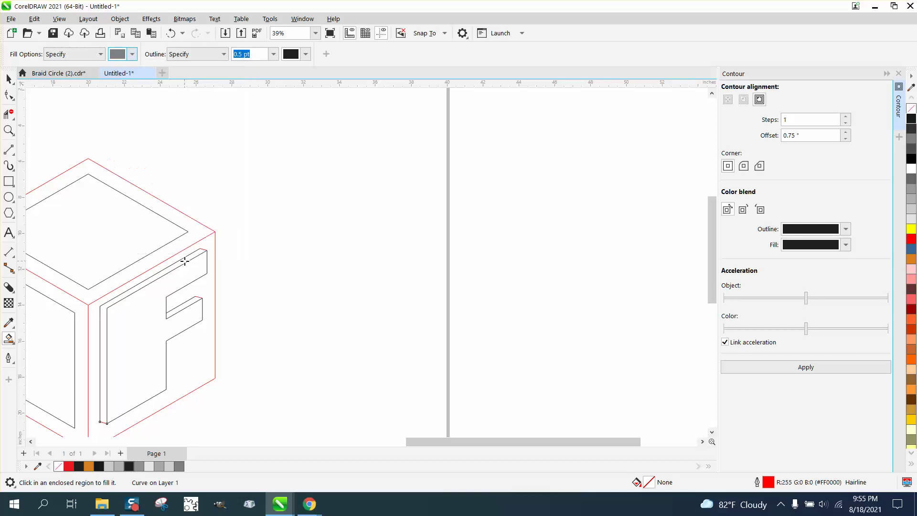
{"action": "left_click", "coordinate": [185, 261]}
{"action": "left_click", "coordinate": [186, 306]}
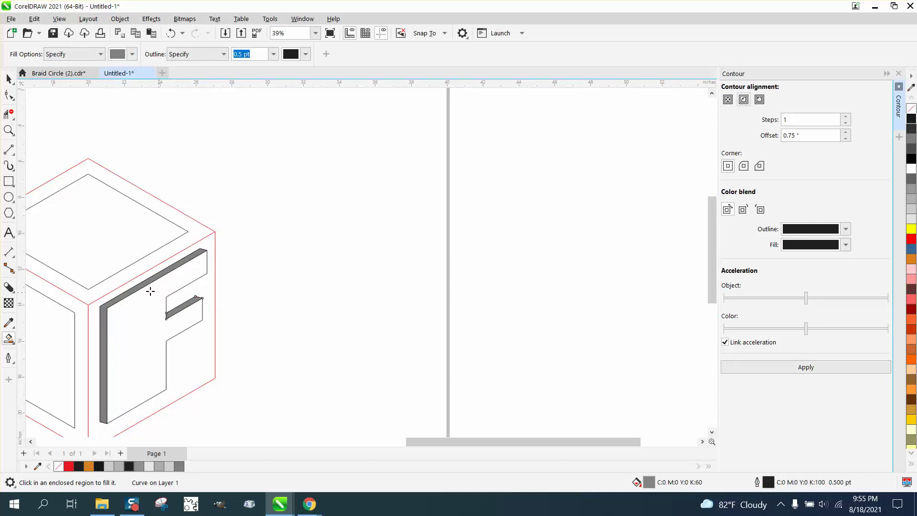
{"action": "left_click", "coordinate": [133, 55]}
{"action": "left_click", "coordinate": [124, 109]}
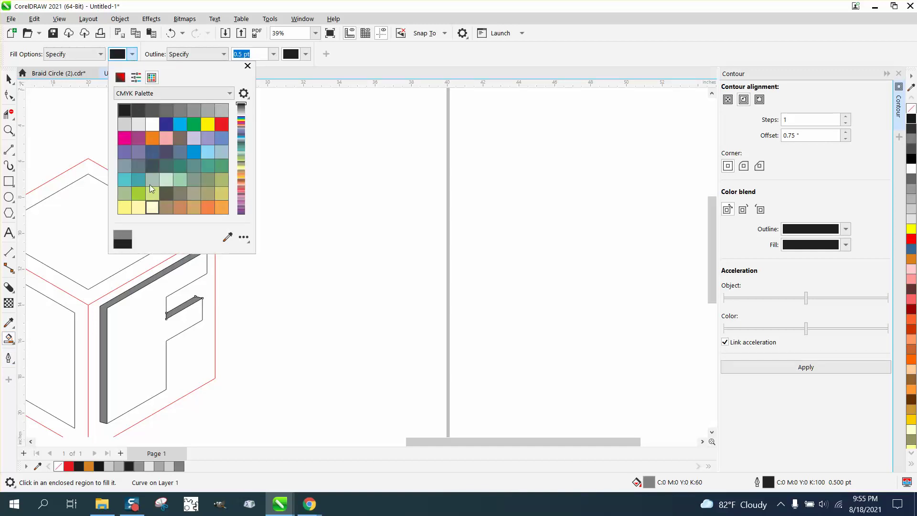
{"action": "left_click", "coordinate": [146, 313]}
Step: Select all pieces of the F and nudge them down two steps
{"action": "left_click", "coordinate": [9, 79]}
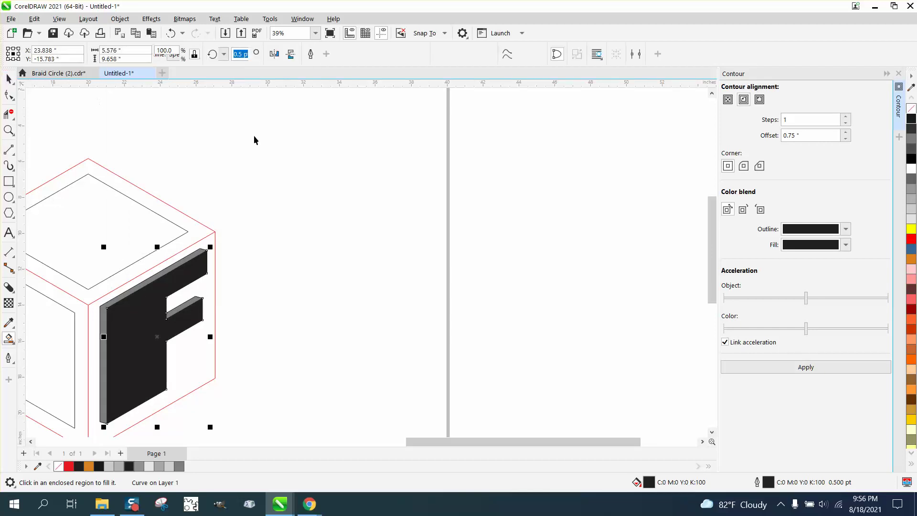
{"action": "scroll", "coordinate": [253, 139], "scroll_direction": "down", "scroll_amount": 1}
{"action": "left_click_drag", "start_coordinate": [266, 200], "coordinate": [109, 411]}
{"action": "key", "text": "Down"}
{"action": "key", "text": "Down"}
{"action": "key", "text": "Down"}
{"action": "key", "text": "Down"}
{"action": "key", "text": "Down"}
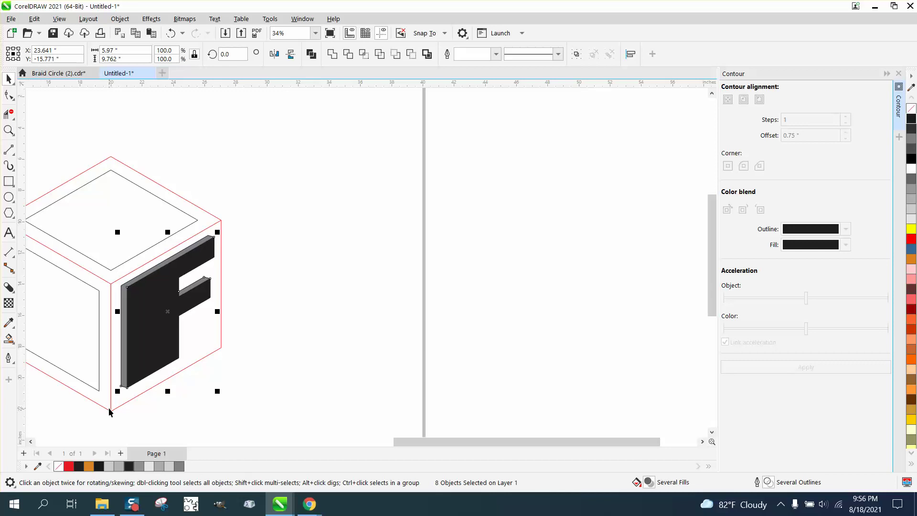
{"action": "key", "text": "Down"}
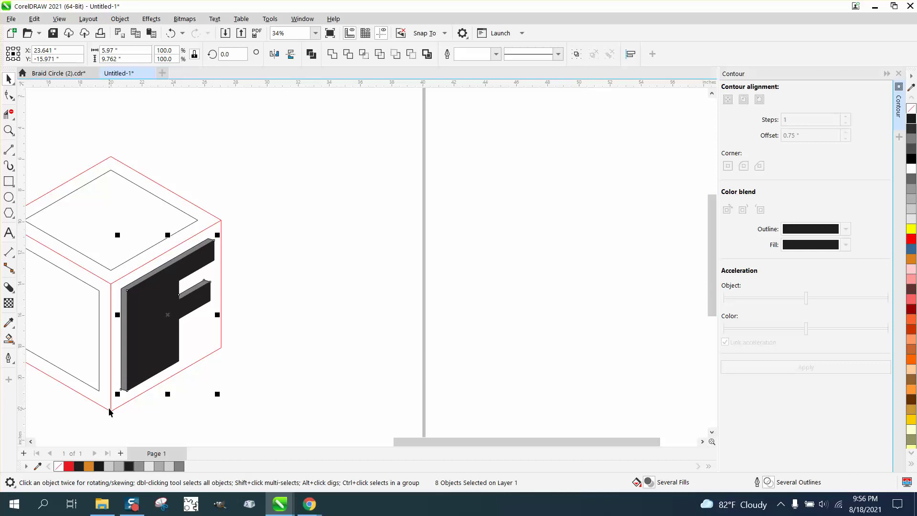
Step: Smart-fill the cube's right face with 10% light grey
{"action": "left_click", "coordinate": [9, 338]}
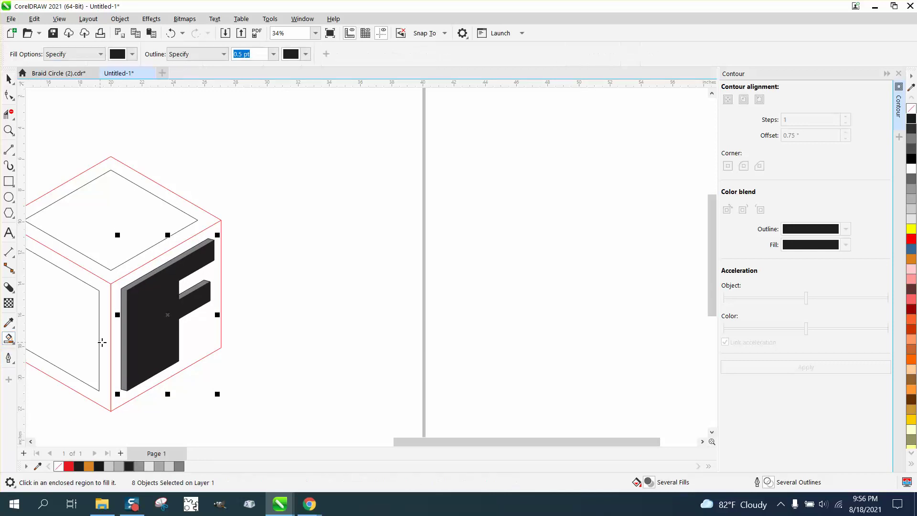
{"action": "left_click", "coordinate": [132, 54]}
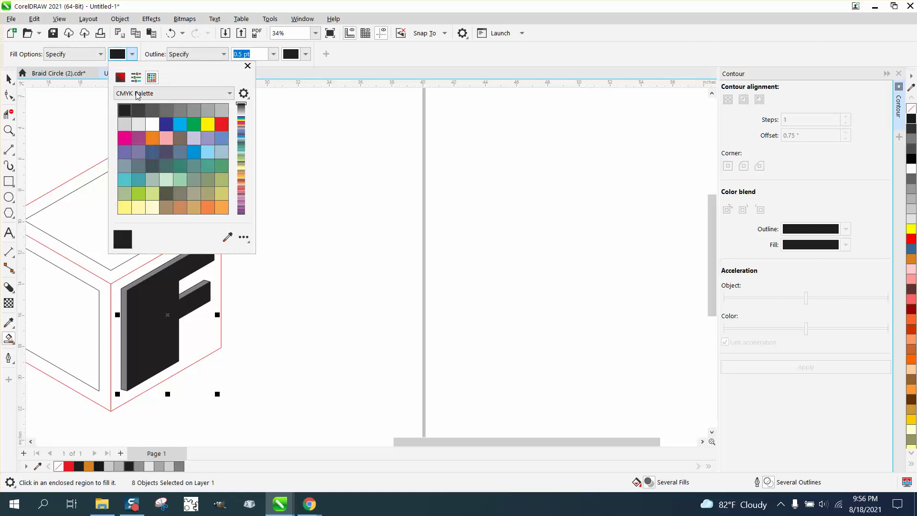
{"action": "left_click", "coordinate": [142, 128]}
{"action": "left_click", "coordinate": [209, 310]}
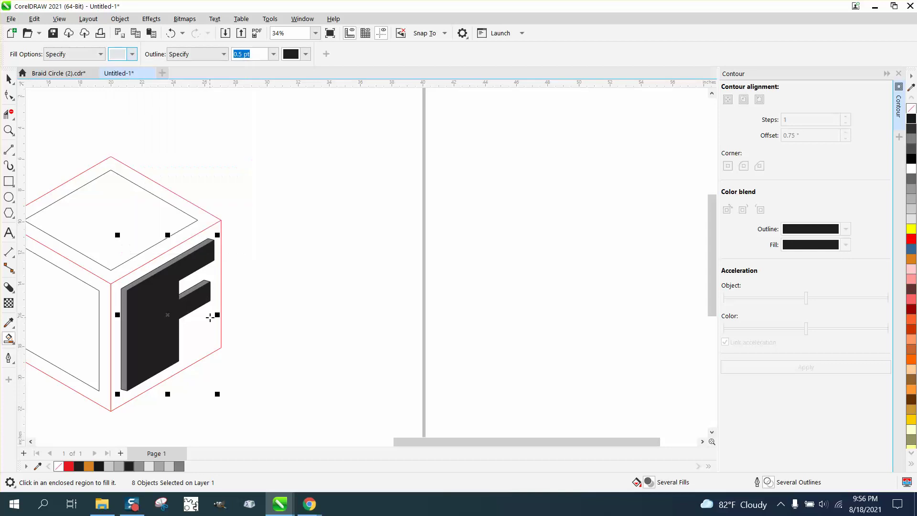
{"action": "left_click", "coordinate": [210, 319]}
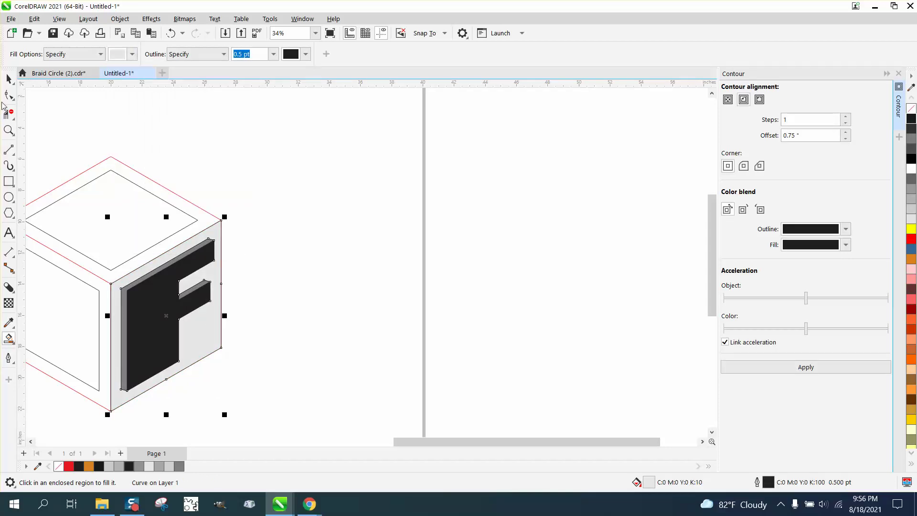
{"action": "left_click", "coordinate": [9, 79]}
{"action": "scroll", "coordinate": [293, 168], "scroll_direction": "down", "scroll_amount": 1}
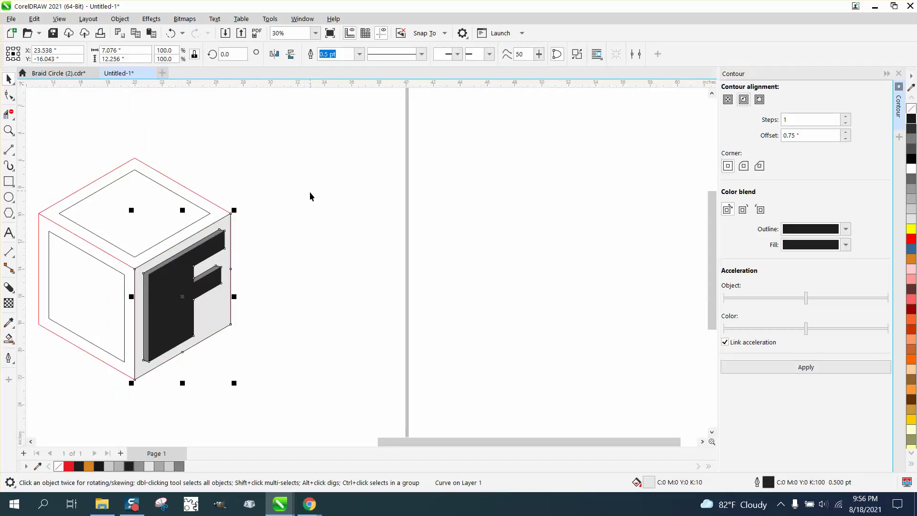
Step: Move the two spare F letters onto the page, left of the cube
{"action": "scroll", "coordinate": [316, 288], "scroll_direction": "down", "scroll_amount": 3}
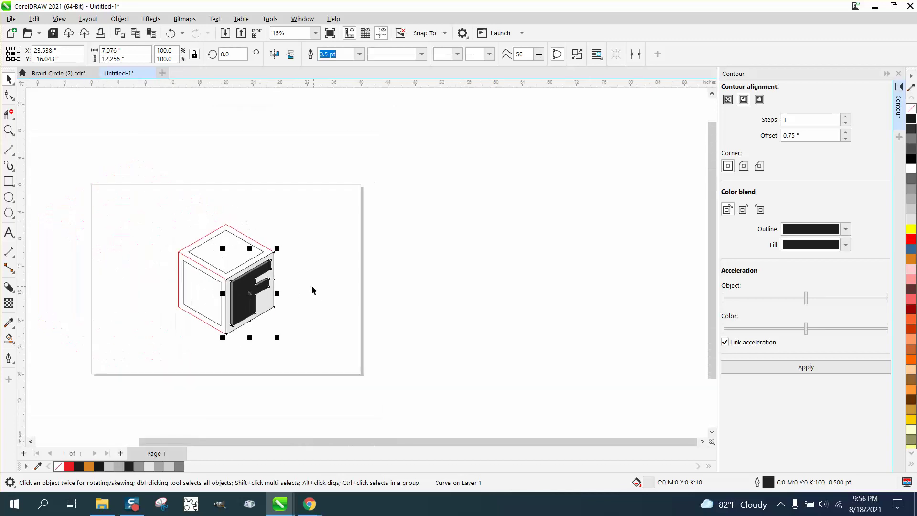
{"action": "scroll", "coordinate": [183, 223], "scroll_direction": "down", "scroll_amount": 2}
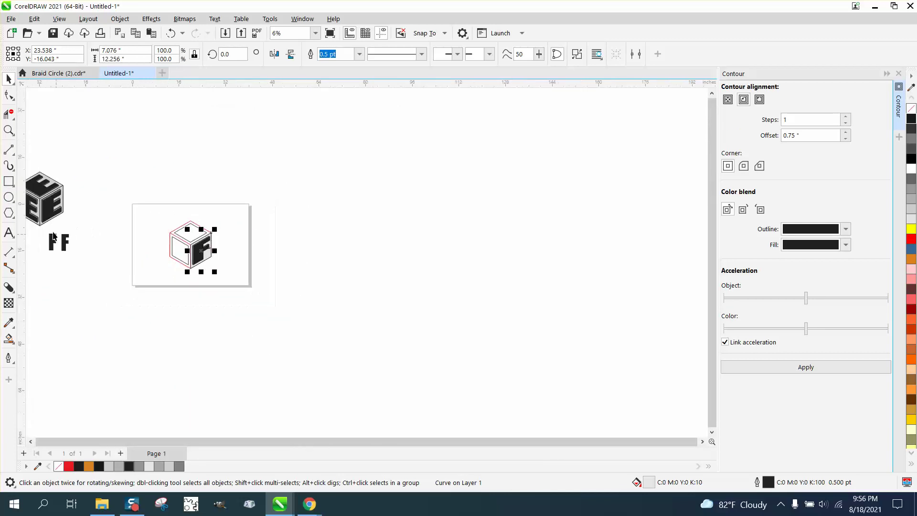
{"action": "left_click", "coordinate": [62, 242]}
{"action": "left_click_drag", "start_coordinate": [62, 242], "coordinate": [149, 252]}
{"action": "left_click", "coordinate": [9, 130]}
{"action": "left_click_drag", "start_coordinate": [106, 221], "coordinate": [260, 282]}
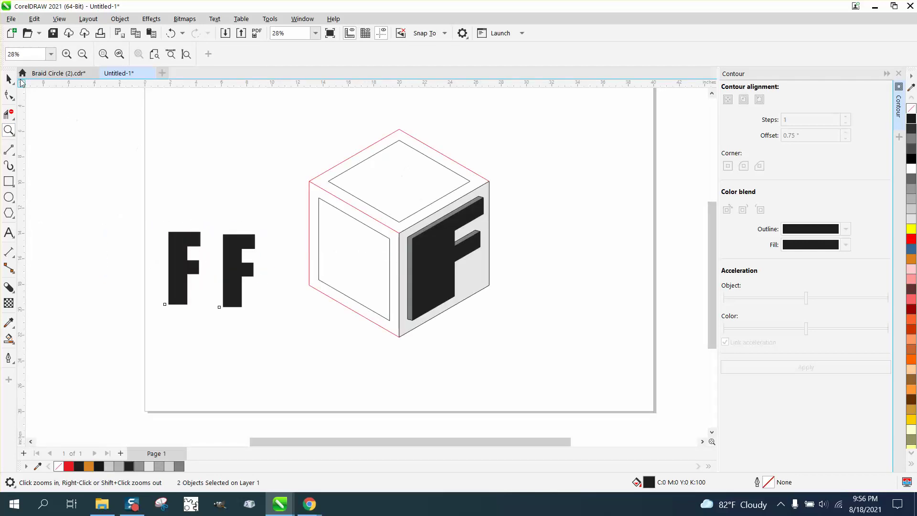
Step: Drag the right-hand F onto the cube's top face
{"action": "left_click", "coordinate": [9, 78]}
{"action": "left_click", "coordinate": [239, 241]}
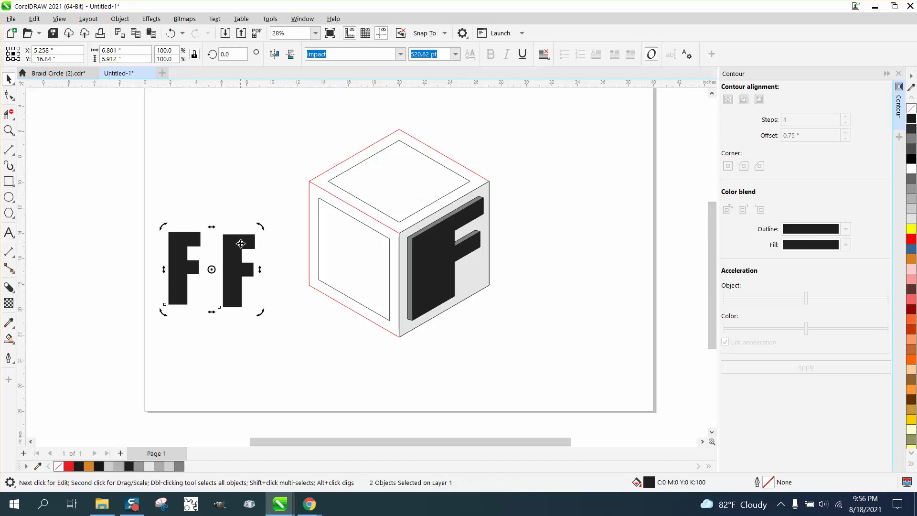
{"action": "left_click", "coordinate": [231, 211]}
{"action": "left_click", "coordinate": [239, 246]}
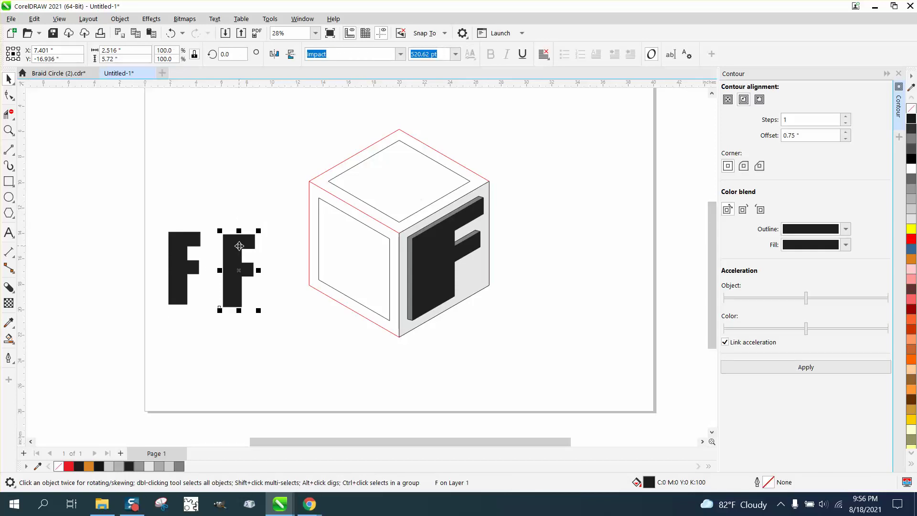
{"action": "left_click_drag", "start_coordinate": [240, 246], "coordinate": [404, 163]}
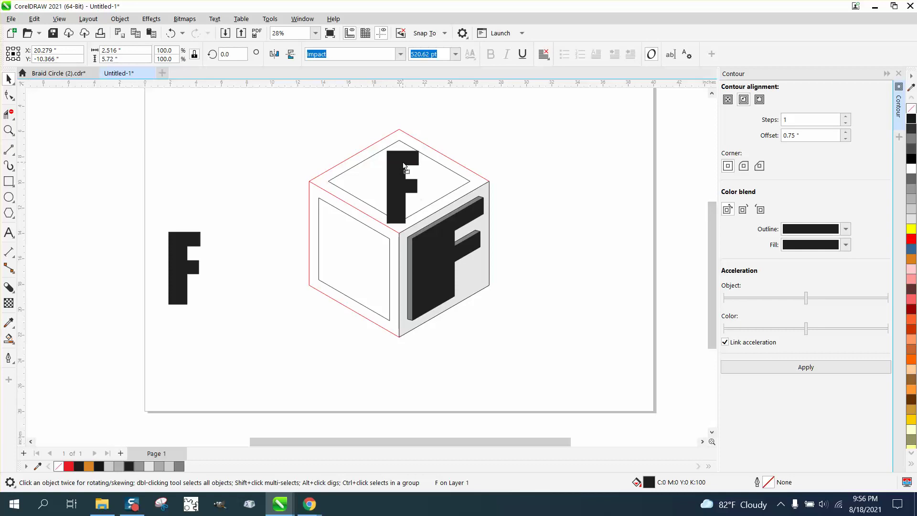
Step: Add a perspective to the top F and drag its nodes onto the top diamond's corners
{"action": "left_click", "coordinate": [119, 19]}
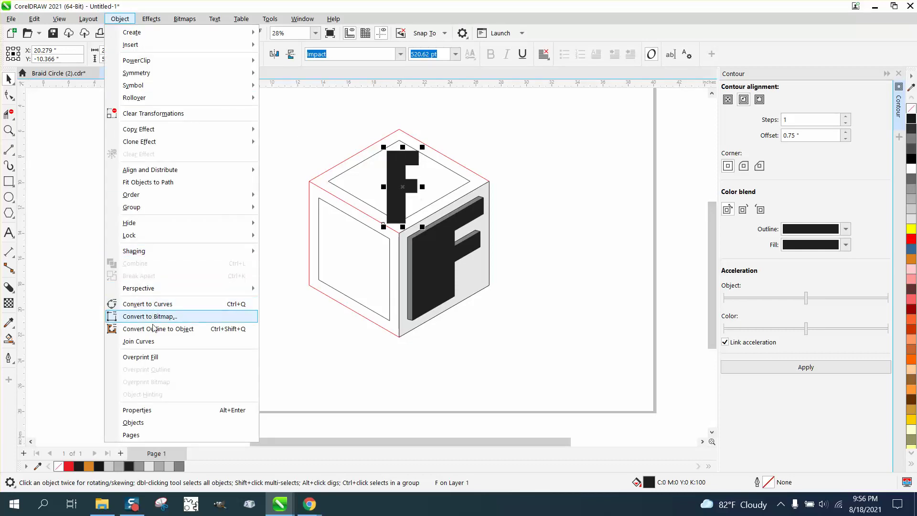
{"action": "mouse_move", "coordinate": [191, 288]}
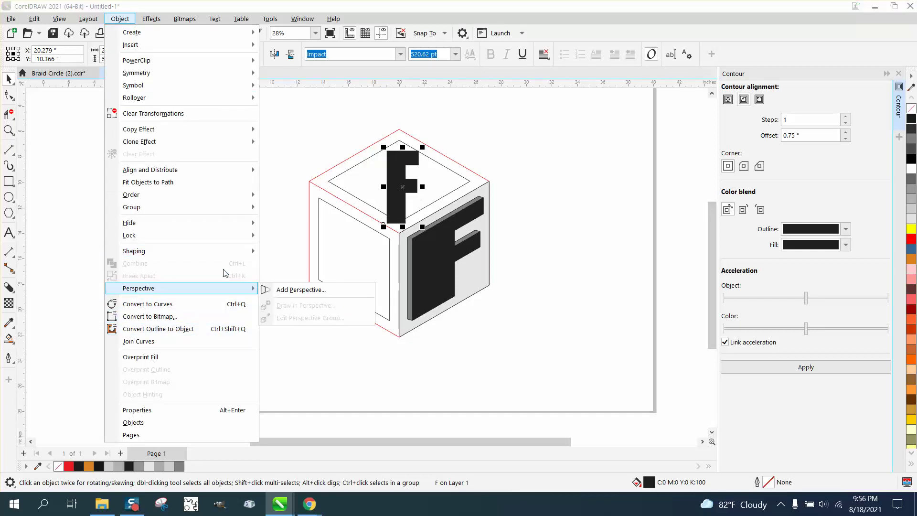
{"action": "left_click", "coordinate": [289, 288]}
{"action": "left_click_drag", "start_coordinate": [419, 223], "coordinate": [468, 182]}
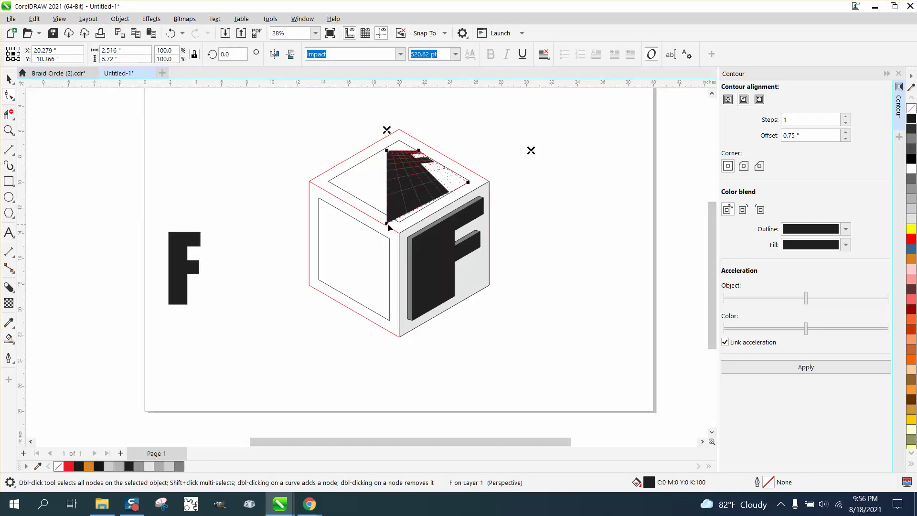
{"action": "left_click_drag", "start_coordinate": [386, 224], "coordinate": [399, 222]}
{"action": "left_click_drag", "start_coordinate": [387, 151], "coordinate": [328, 181]}
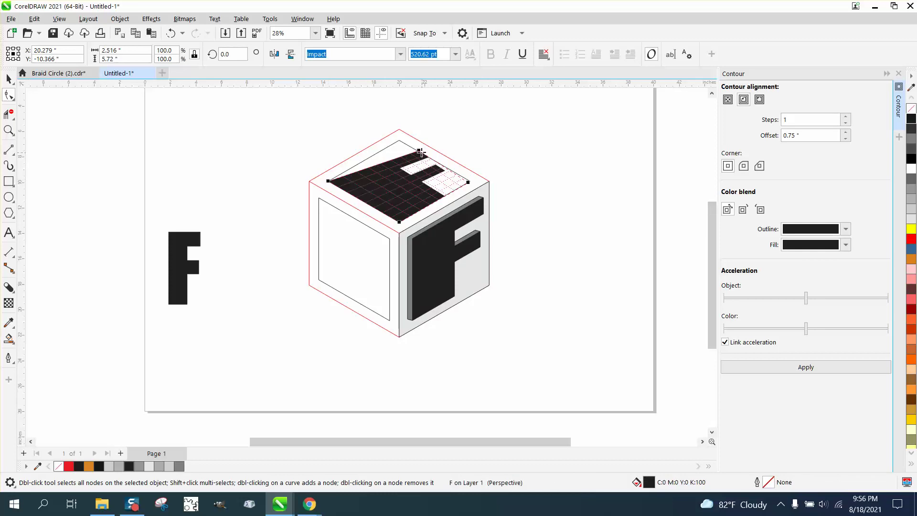
{"action": "left_click_drag", "start_coordinate": [420, 152], "coordinate": [399, 140]}
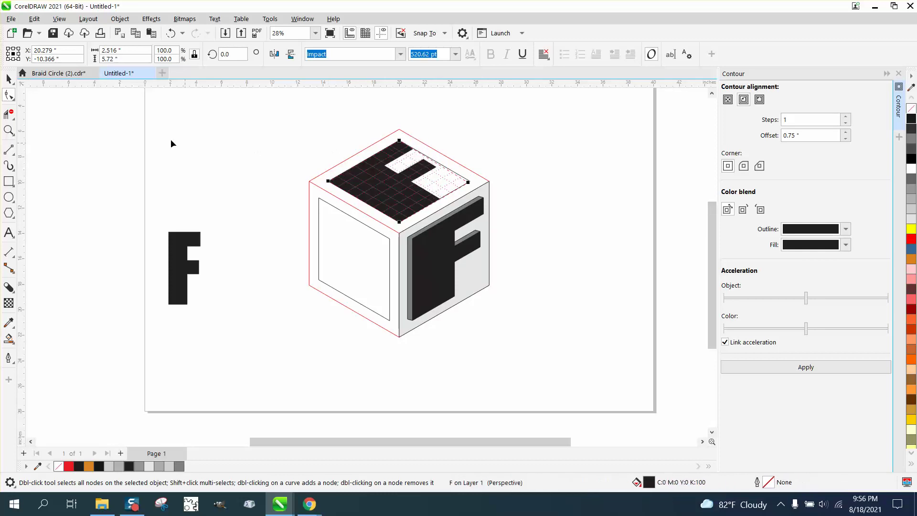
{"action": "left_click", "coordinate": [10, 80]}
{"action": "scroll", "coordinate": [351, 181], "scroll_direction": "down", "scroll_amount": 1}
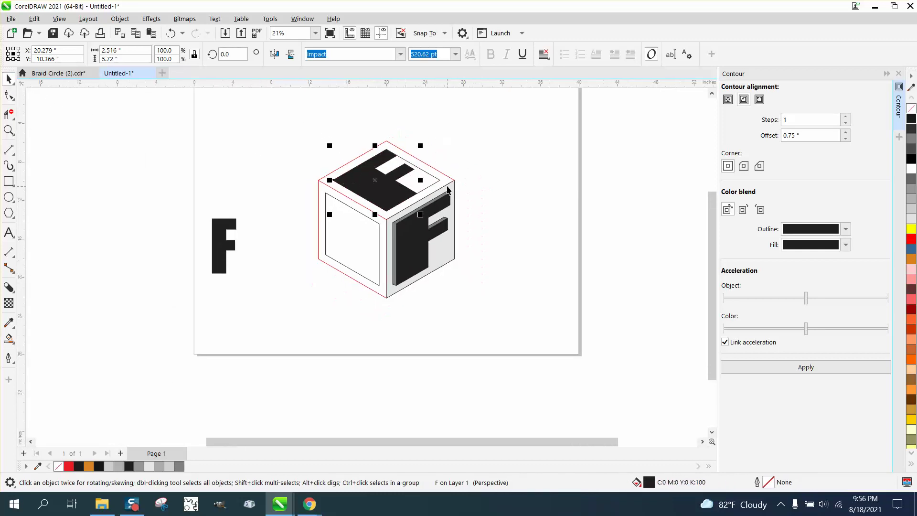
{"action": "scroll", "coordinate": [444, 183], "scroll_direction": "up", "scroll_amount": 1}
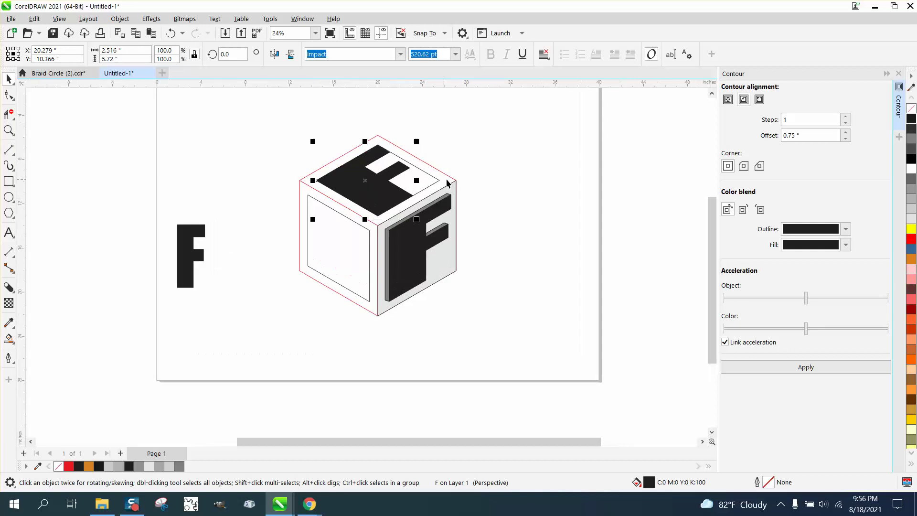
{"action": "left_click", "coordinate": [480, 173]}
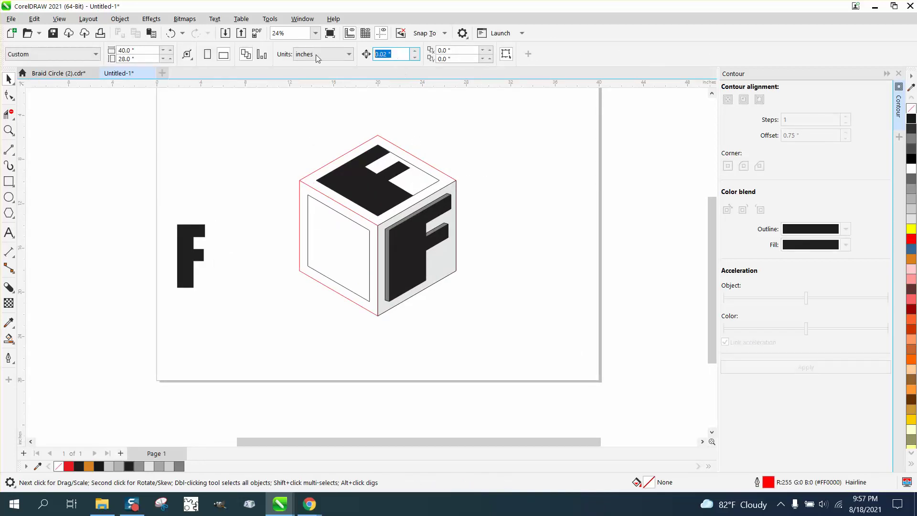
Step: Set the nudge to 12 inches, move the top F right, and make it unfilled with a dark outline
{"action": "type", "text": "12"}
{"action": "left_click", "coordinate": [375, 189]}
{"action": "key", "text": "Right"}
{"action": "key", "text": "Right"}
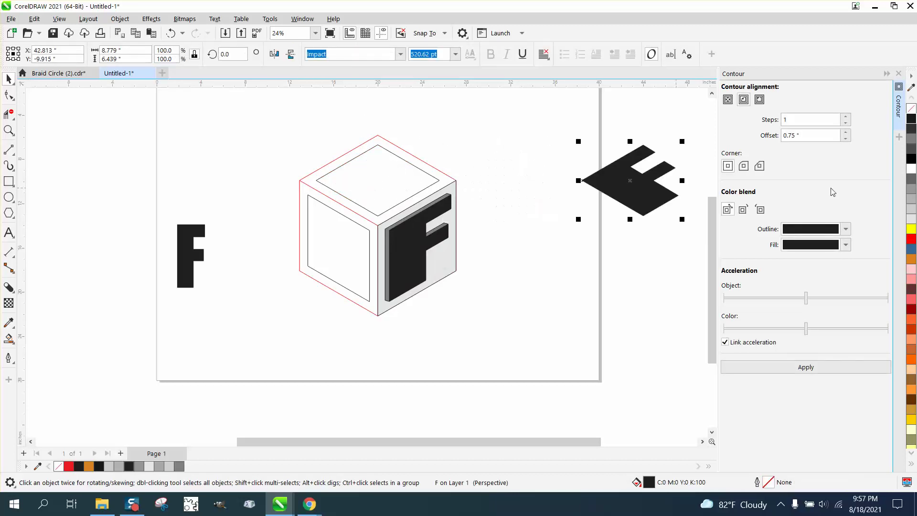
{"action": "left_click", "coordinate": [911, 109]}
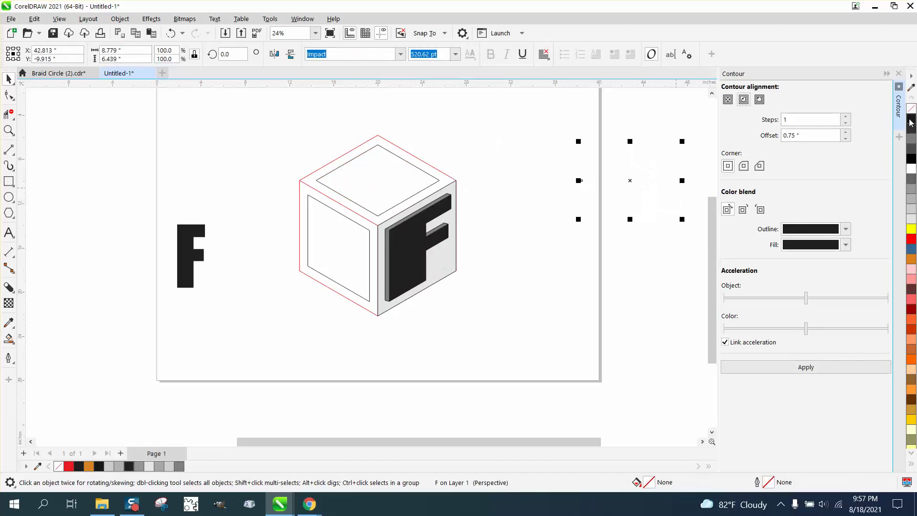
{"action": "right_click", "coordinate": [911, 119]}
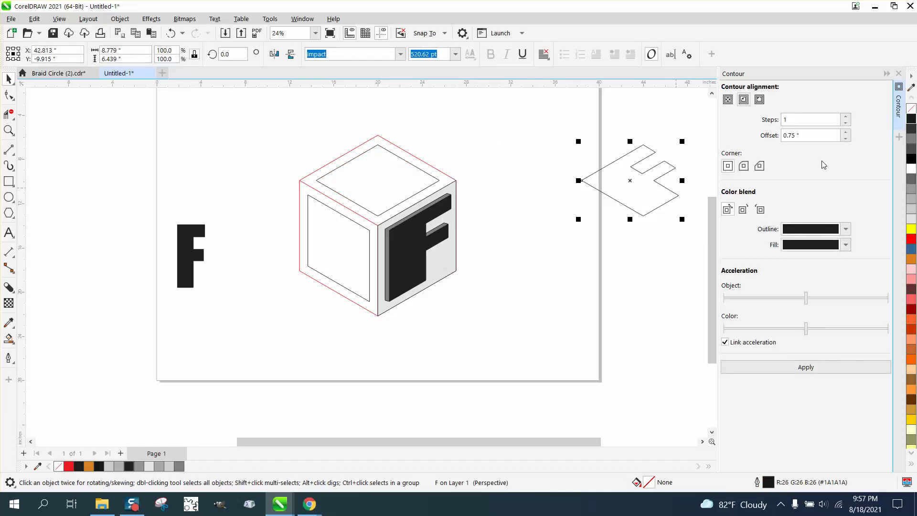
Step: Unlock the cube group and select its top-face inner diamond
{"action": "left_click", "coordinate": [433, 179]}
{"action": "left_click", "coordinate": [120, 19]}
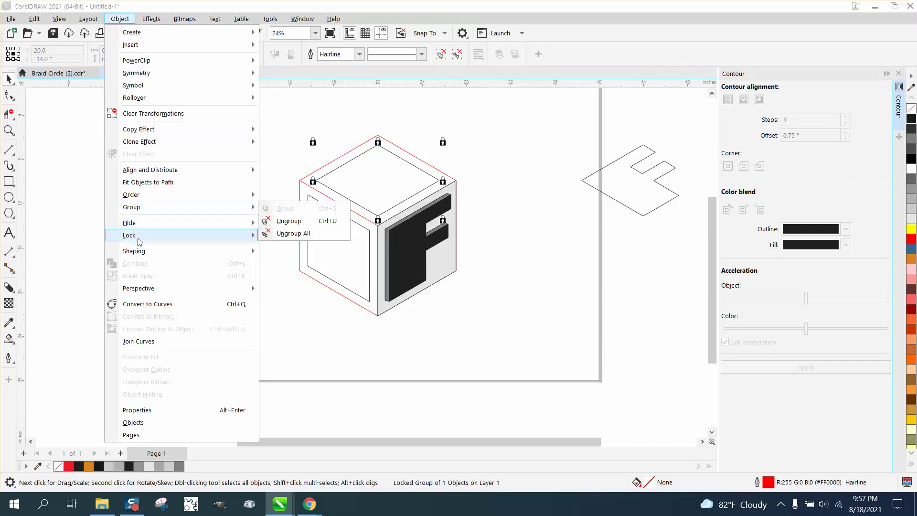
{"action": "mouse_move", "coordinate": [140, 236]}
{"action": "left_click", "coordinate": [265, 247]}
{"action": "left_click", "coordinate": [269, 233]}
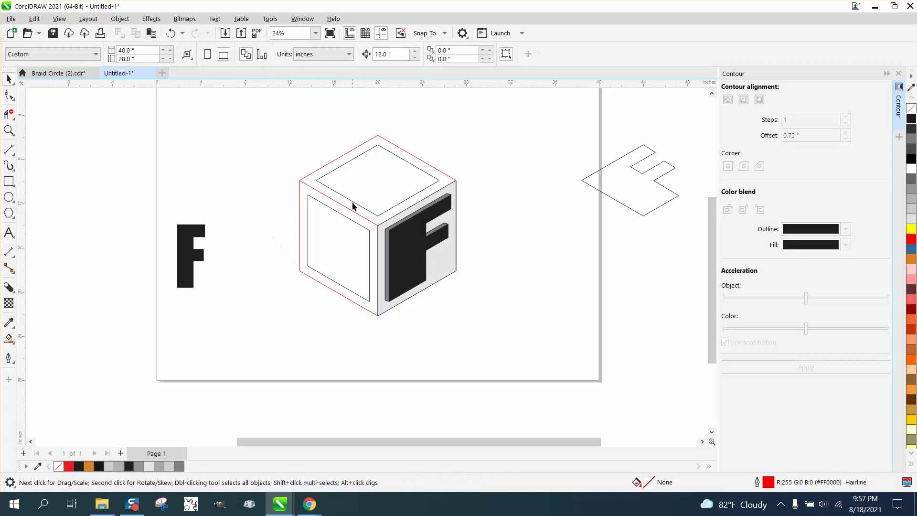
{"action": "left_click", "coordinate": [355, 201]}
Step: Move the top diamond 24 inches left and bring the F outline back onto the top face
{"action": "key", "text": "Left"}
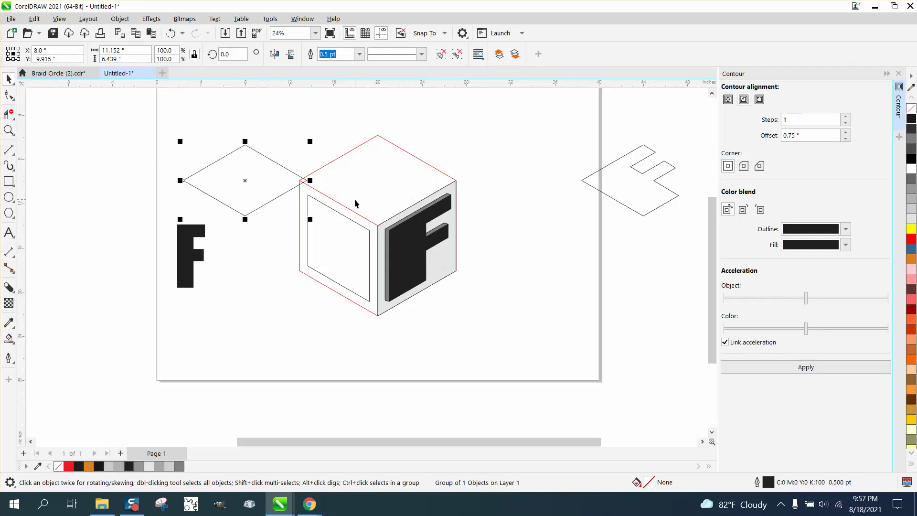
{"action": "key", "text": "Left"}
{"action": "left_click", "coordinate": [631, 192]}
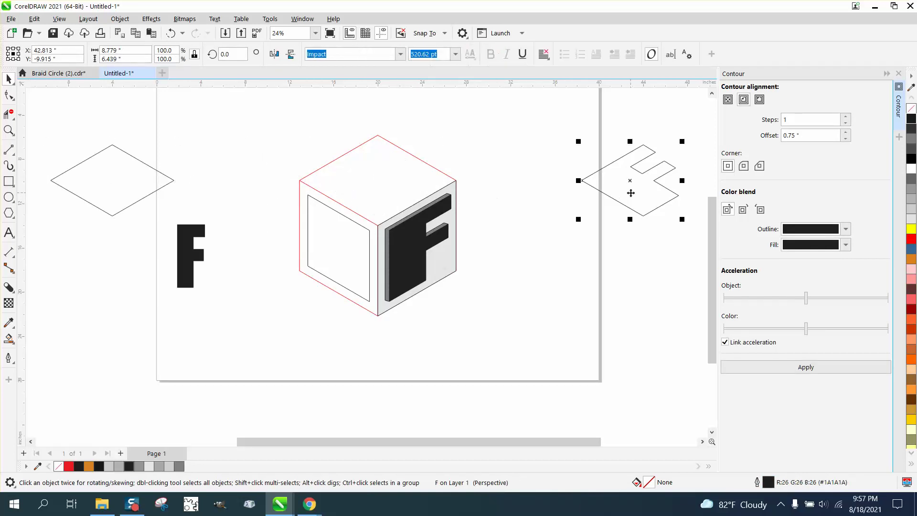
{"action": "key", "text": "Left"}
{"action": "key", "text": "Left"}
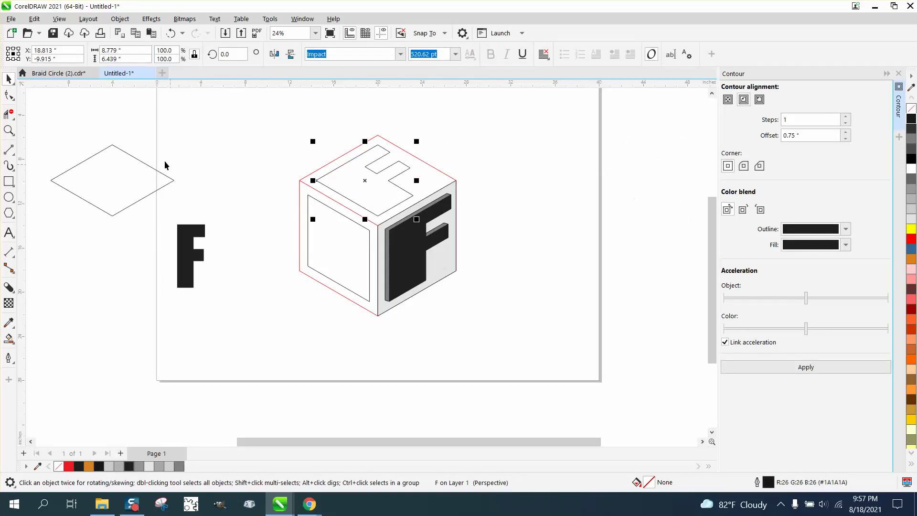
Step: Zoom in on the cube and set the nudge distance to 0.25 inch
{"action": "left_click", "coordinate": [9, 130]}
{"action": "left_click_drag", "start_coordinate": [302, 127], "coordinate": [554, 291]}
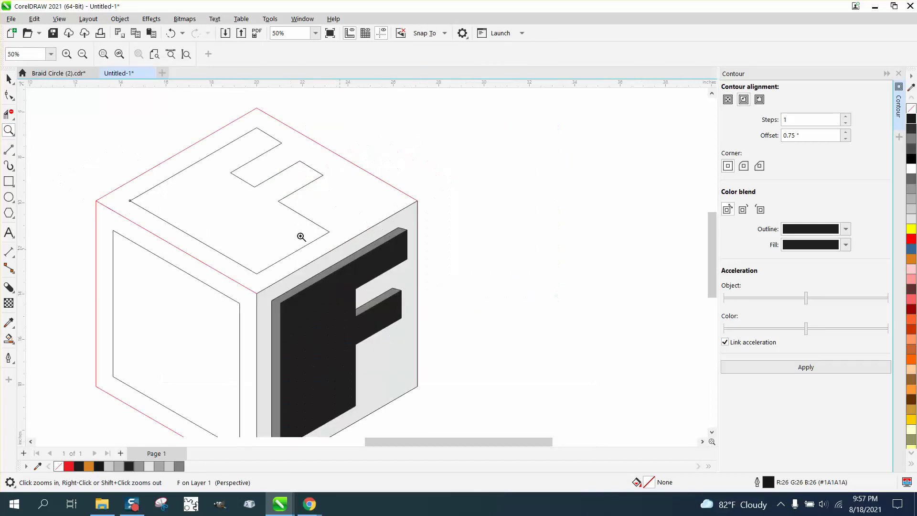
{"action": "left_click", "coordinate": [9, 79]}
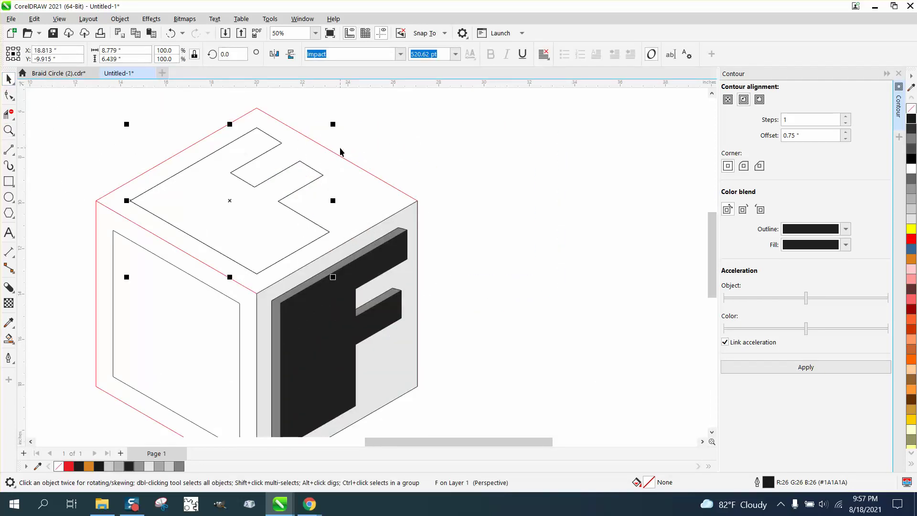
{"action": "left_click", "coordinate": [229, 202]}
{"action": "left_click", "coordinate": [407, 165]}
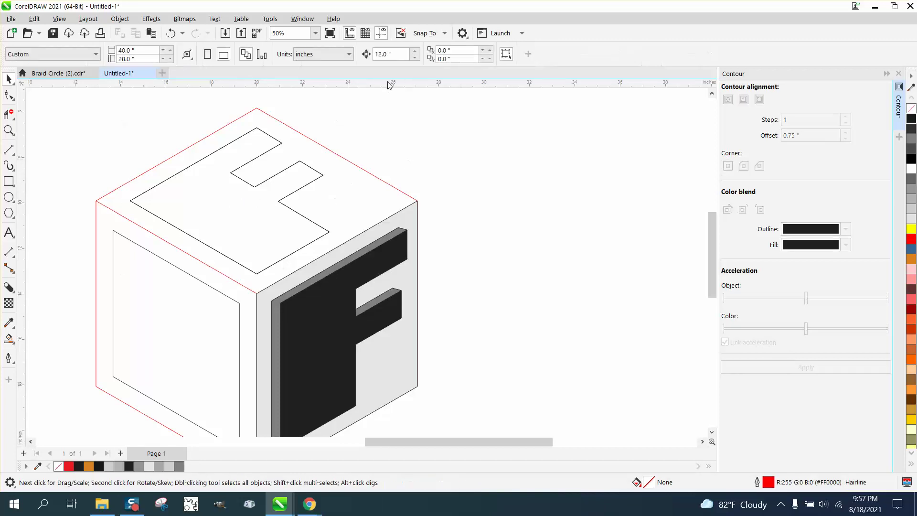
{"action": "left_click", "coordinate": [373, 55]}
{"action": "type", "text": ".25"}
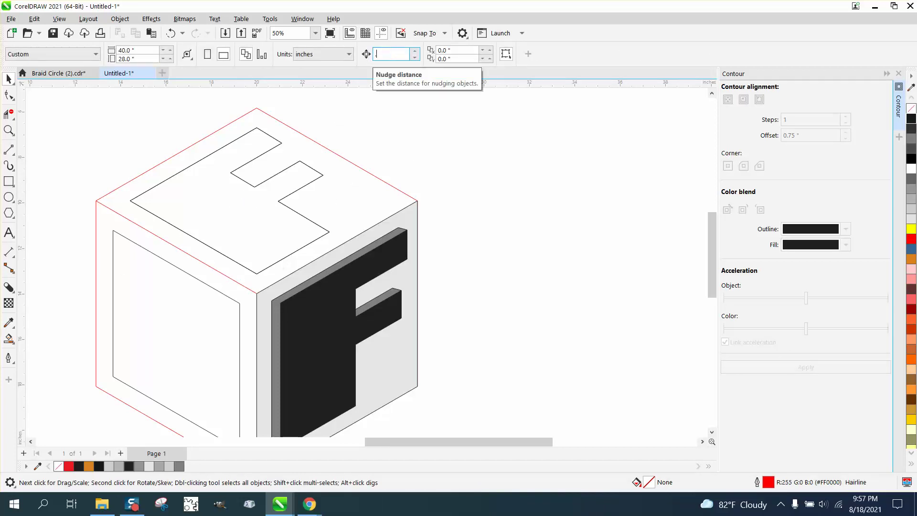
Step: Duplicate the F outline and nudge the copy slightly lower
{"action": "left_click", "coordinate": [280, 143]}
{"action": "key", "text": "KP_Add"}
{"action": "key", "text": "Down"}
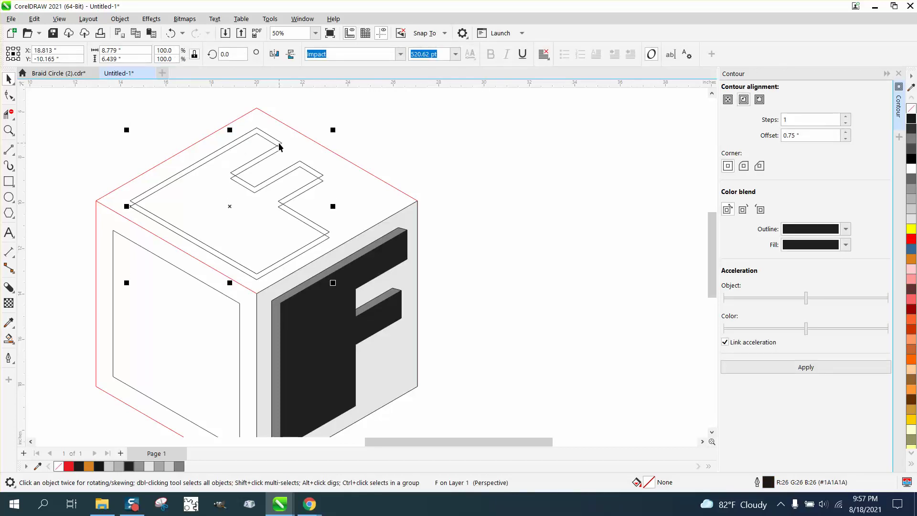
{"action": "key", "text": "Down"}
{"action": "key", "text": "Up"}
{"action": "key", "text": "Up"}
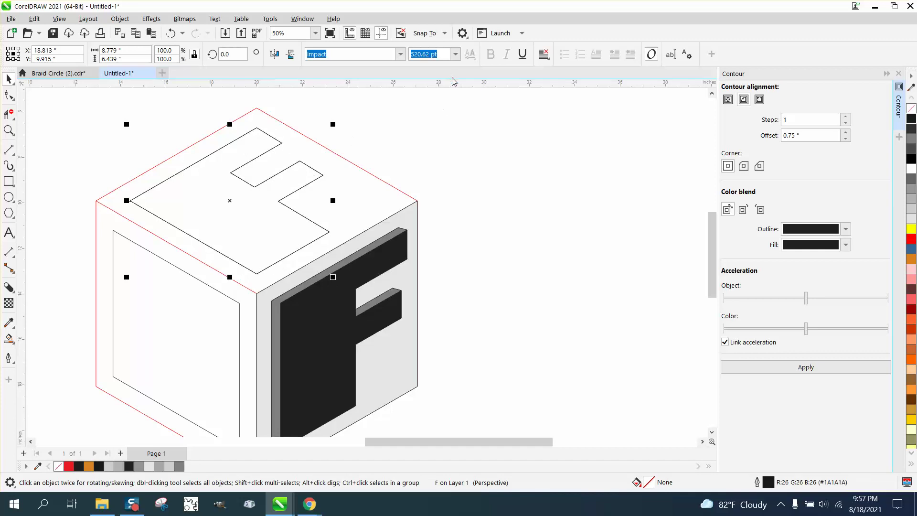
{"action": "key", "text": "Escape"}
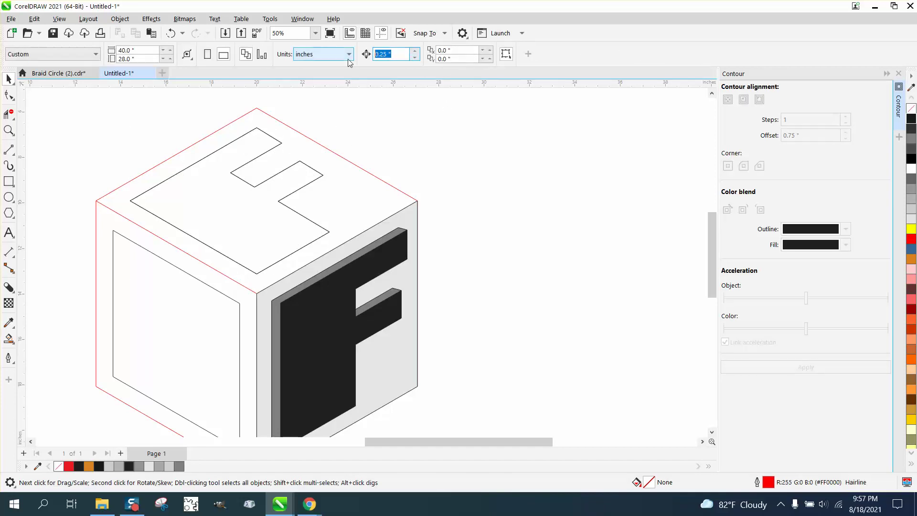
{"action": "left_click", "coordinate": [252, 216]}
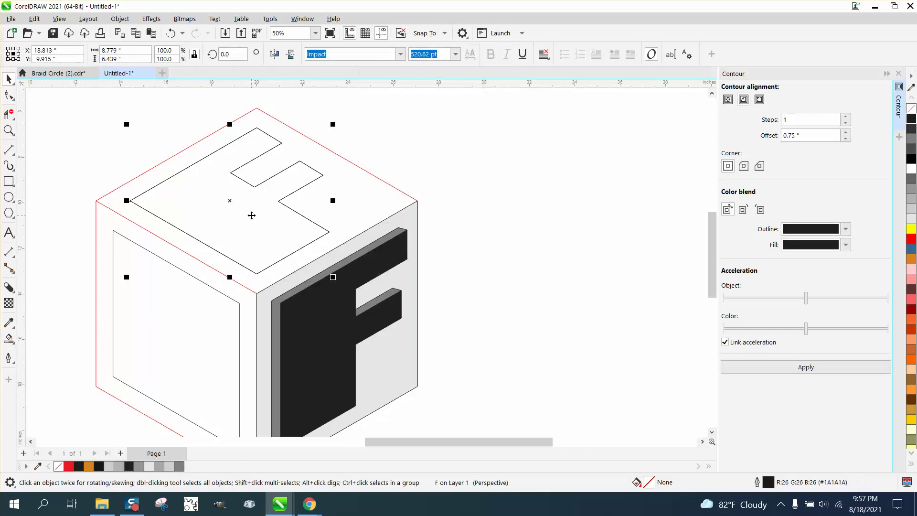
{"action": "key", "text": "Down"}
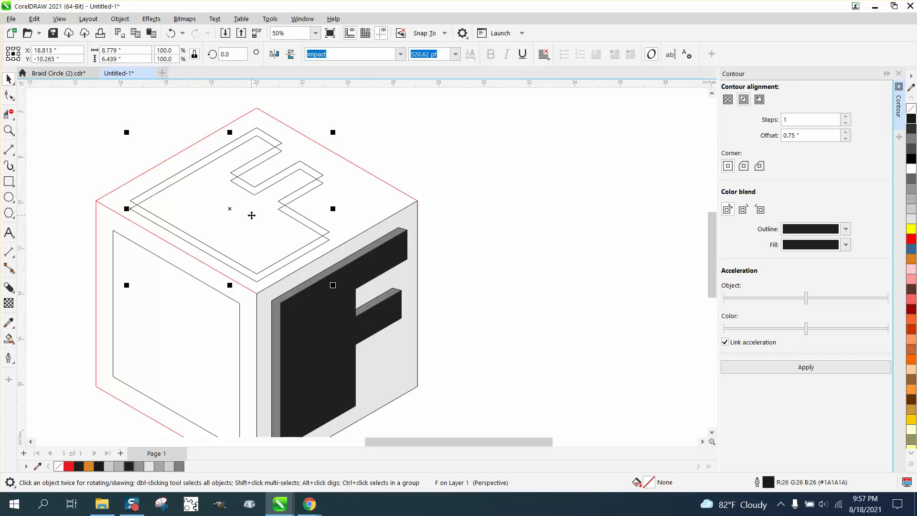
Step: Select all the cube's parts and convert them to curves
{"action": "key", "text": "z"}
{"action": "left_click_drag", "start_coordinate": [101, 174], "coordinate": [369, 324]}
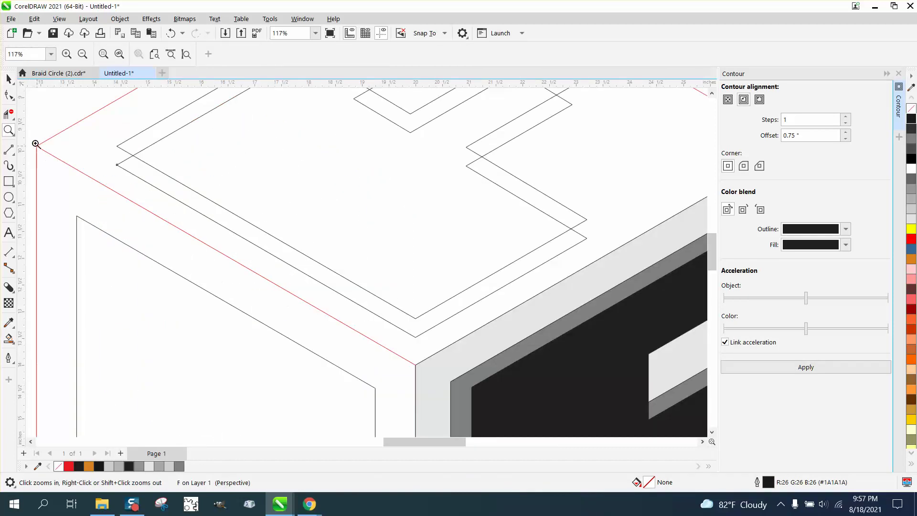
{"action": "scroll", "coordinate": [296, 262], "scroll_direction": "down", "scroll_amount": 3}
{"action": "key", "text": "space"}
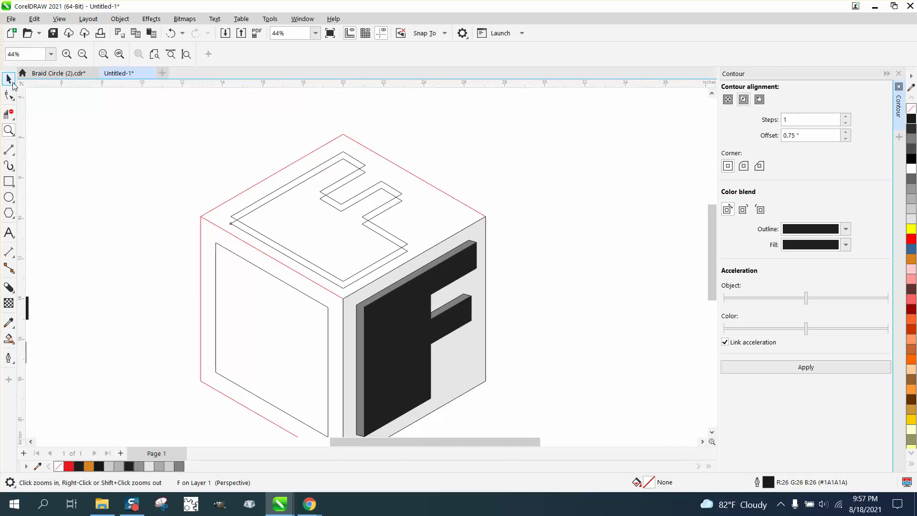
{"action": "left_click_drag", "start_coordinate": [206, 127], "coordinate": [479, 314]}
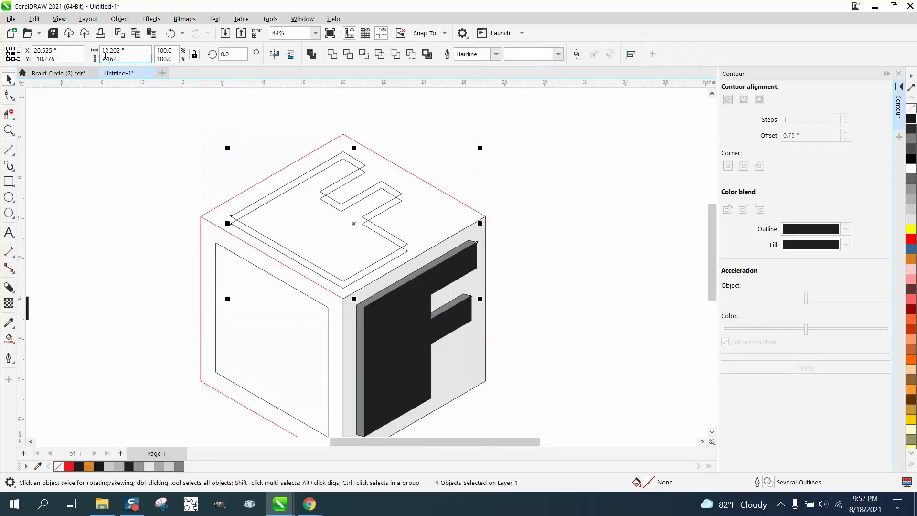
{"action": "left_click", "coordinate": [120, 19]}
{"action": "mouse_move", "coordinate": [135, 208]}
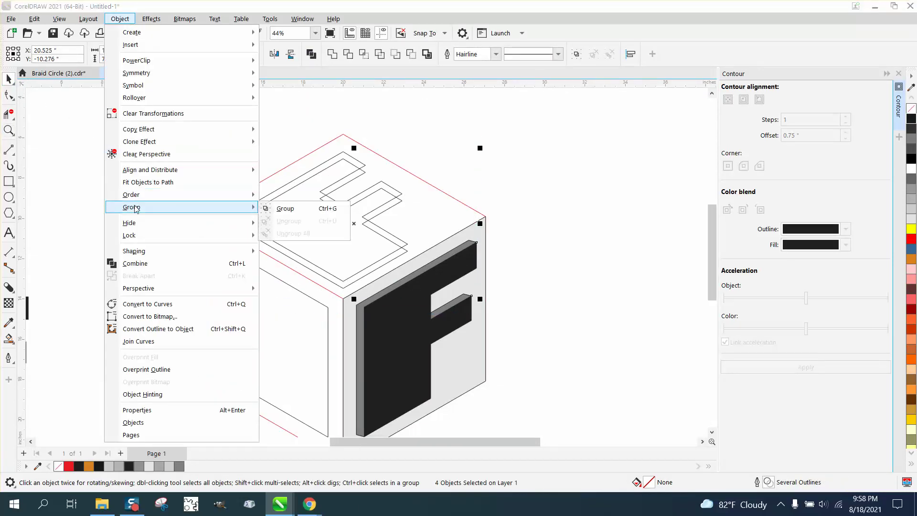
{"action": "left_click", "coordinate": [156, 305]}
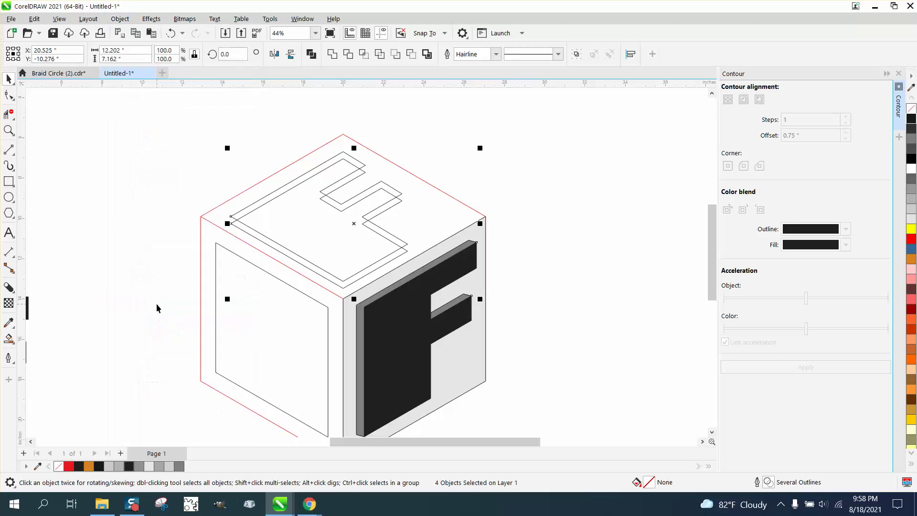
Step: Draw short vertical 2-point lines at the top F's inner, right and notch corners
{"action": "left_click", "coordinate": [8, 130]}
{"action": "left_click_drag", "start_coordinate": [200, 161], "coordinate": [389, 298]}
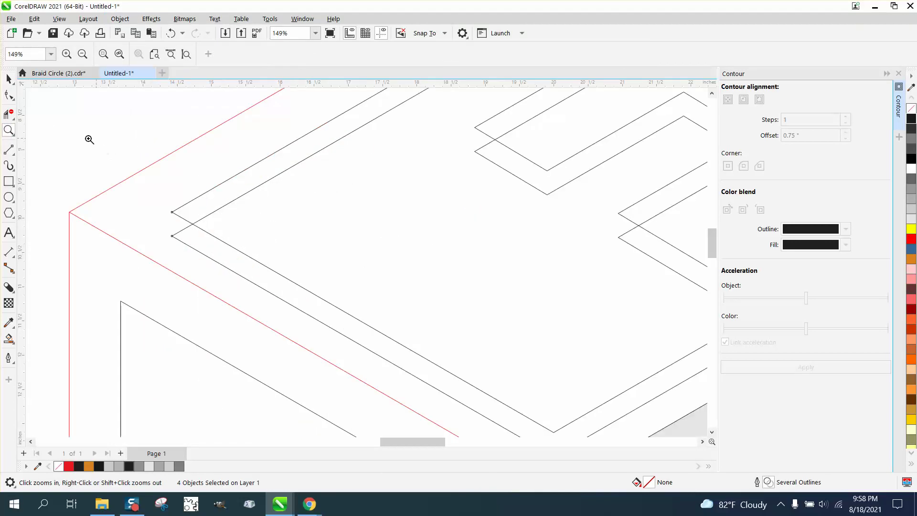
{"action": "left_click", "coordinate": [15, 157]}
{"action": "left_click", "coordinate": [48, 164]}
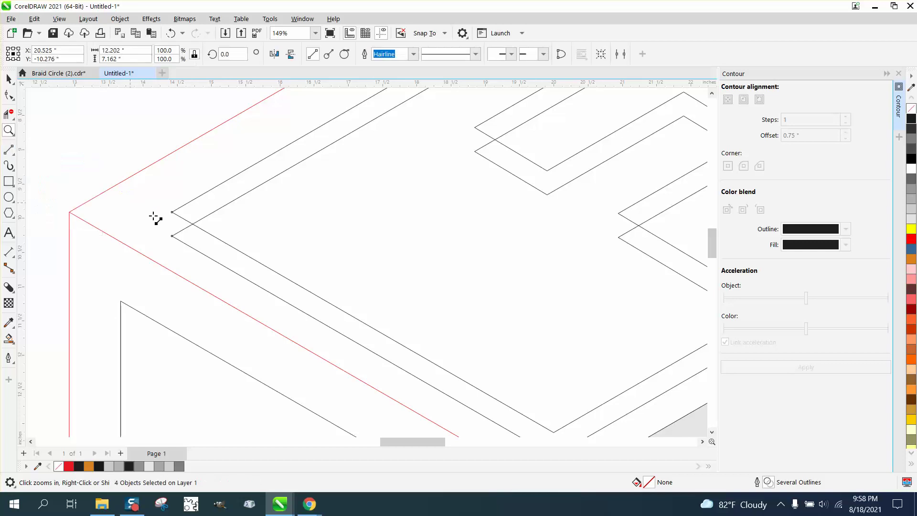
{"action": "left_click_drag", "start_coordinate": [175, 213], "coordinate": [173, 235]}
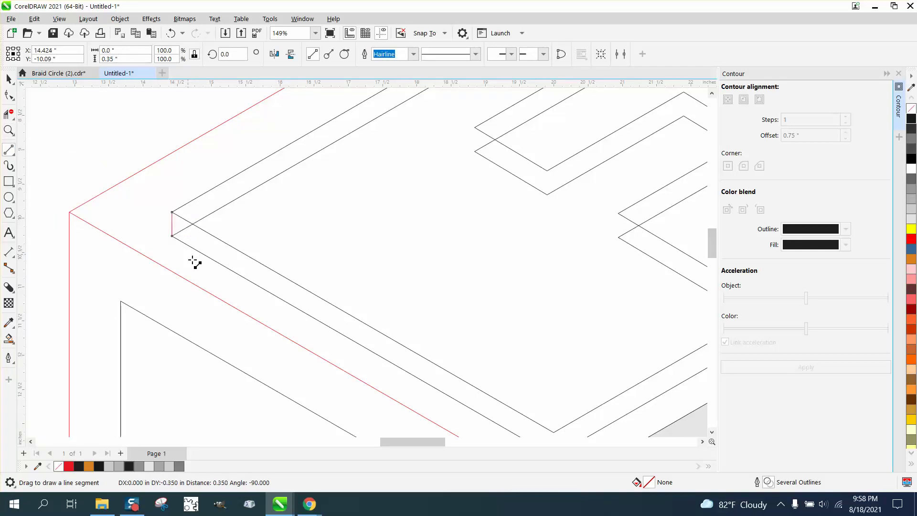
{"action": "scroll", "coordinate": [194, 260], "scroll_direction": "down", "scroll_amount": 2}
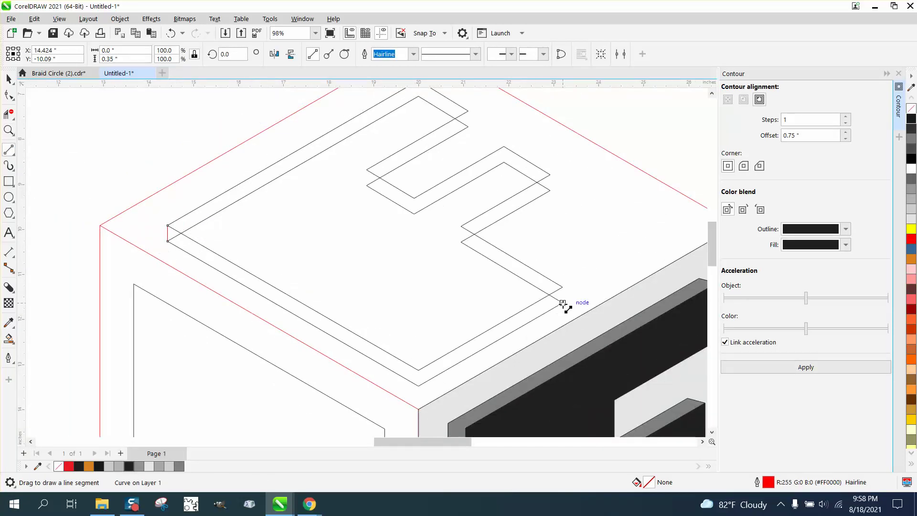
{"action": "left_click_drag", "start_coordinate": [563, 291], "coordinate": [562, 302]}
{"action": "left_click_drag", "start_coordinate": [551, 181], "coordinate": [550, 190]}
{"action": "left_click_drag", "start_coordinate": [468, 127], "coordinate": [468, 111]}
{"action": "left_click", "coordinate": [8, 114]}
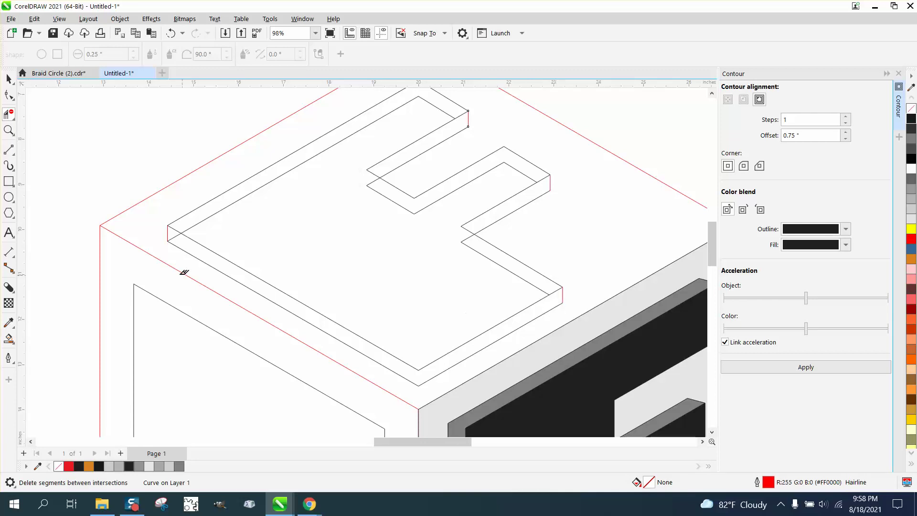
Step: Delete the hidden inner lines on the top edge and inside both notches of the F
{"action": "left_click", "coordinate": [205, 219]}
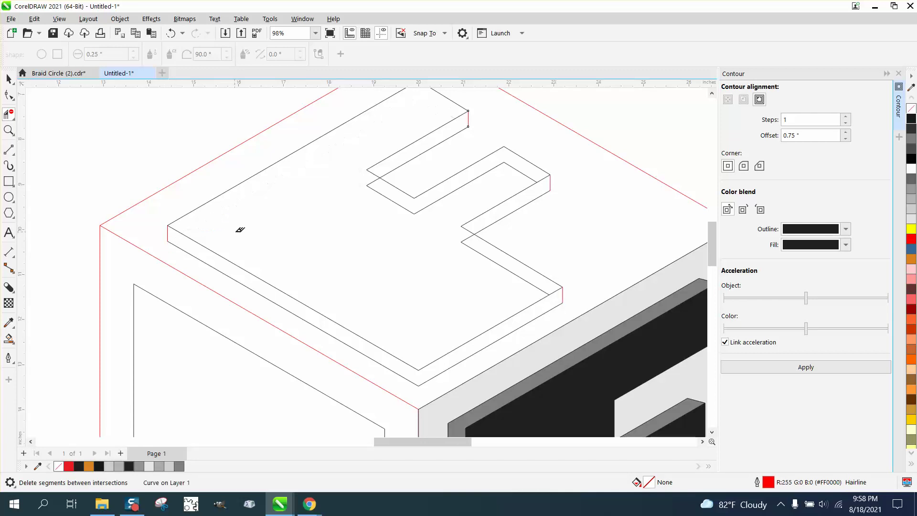
{"action": "left_click", "coordinate": [405, 208]}
{"action": "left_click", "coordinate": [497, 263]}
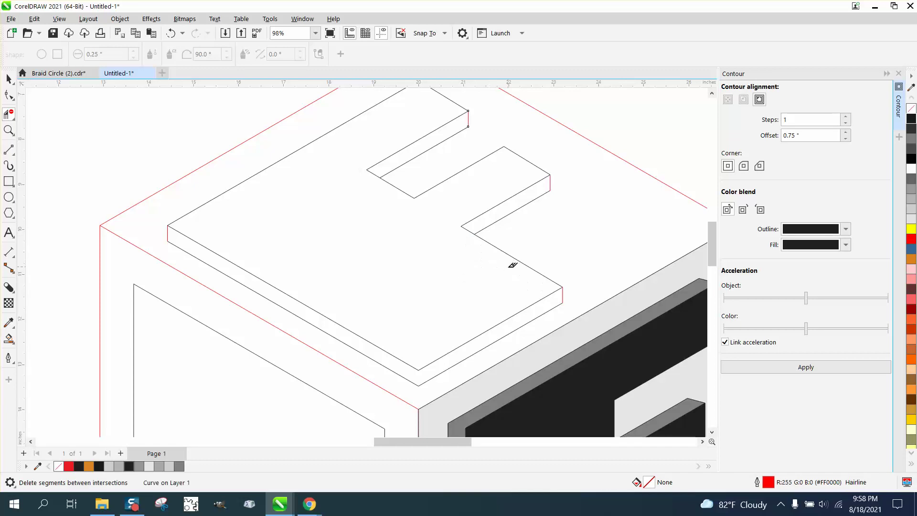
{"action": "scroll", "coordinate": [334, 265], "scroll_direction": "down", "scroll_amount": 1}
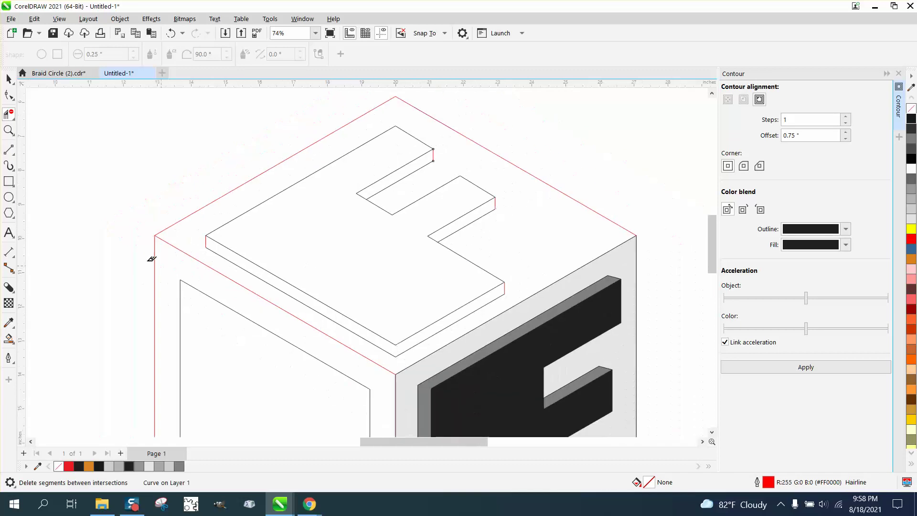
Step: Smart Fill the F's three side edge strips with 60% grey
{"action": "left_click", "coordinate": [8, 338]}
{"action": "left_click", "coordinate": [132, 54]}
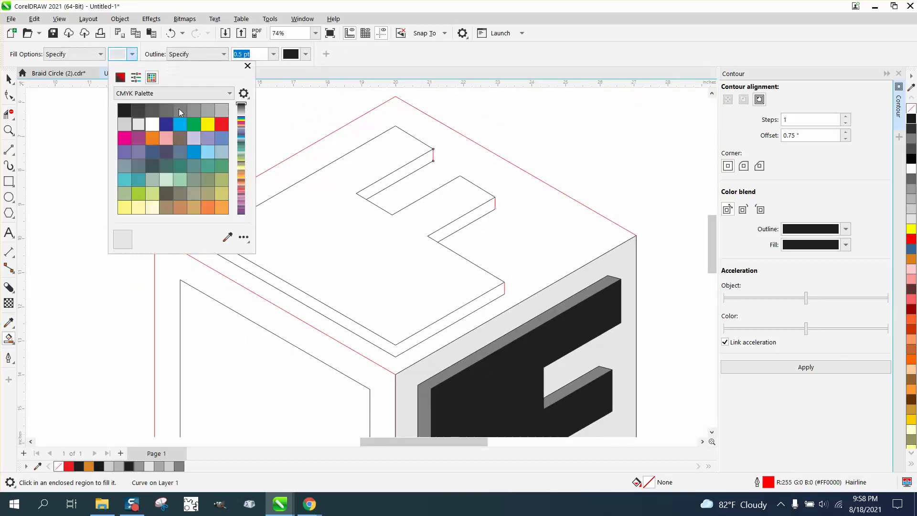
{"action": "left_click", "coordinate": [182, 111]}
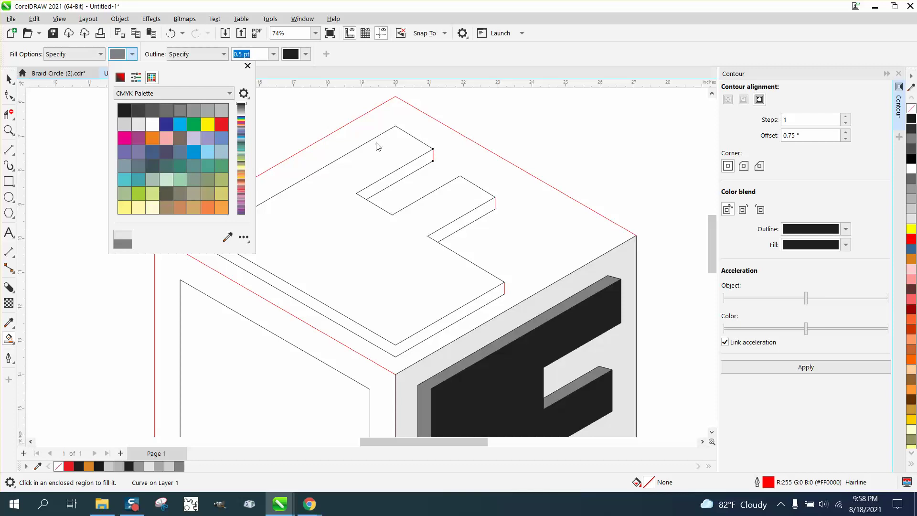
{"action": "left_click", "coordinate": [411, 172]}
{"action": "left_click", "coordinate": [411, 170]}
{"action": "left_click", "coordinate": [471, 220]}
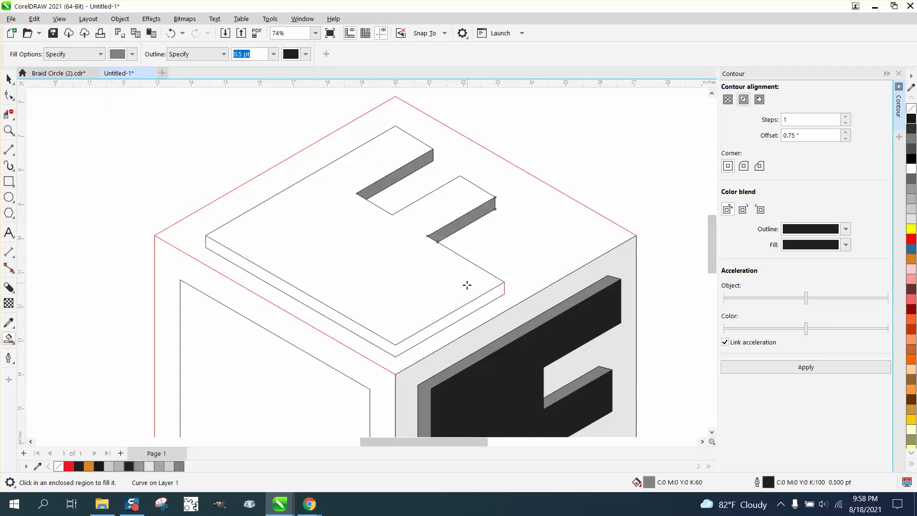
{"action": "left_click", "coordinate": [466, 310]}
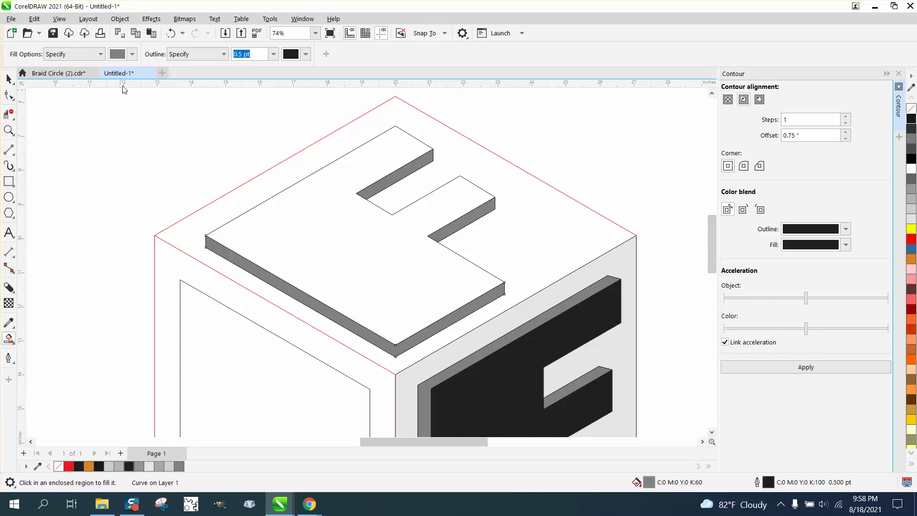
Step: Fill the top of the F solid black
{"action": "left_click", "coordinate": [132, 54]}
{"action": "left_click", "coordinate": [130, 109]}
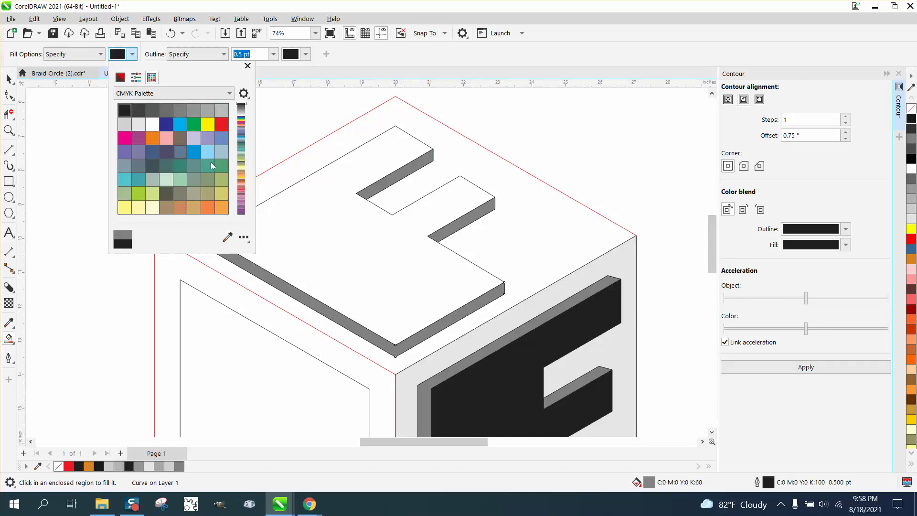
{"action": "left_click", "coordinate": [335, 214]}
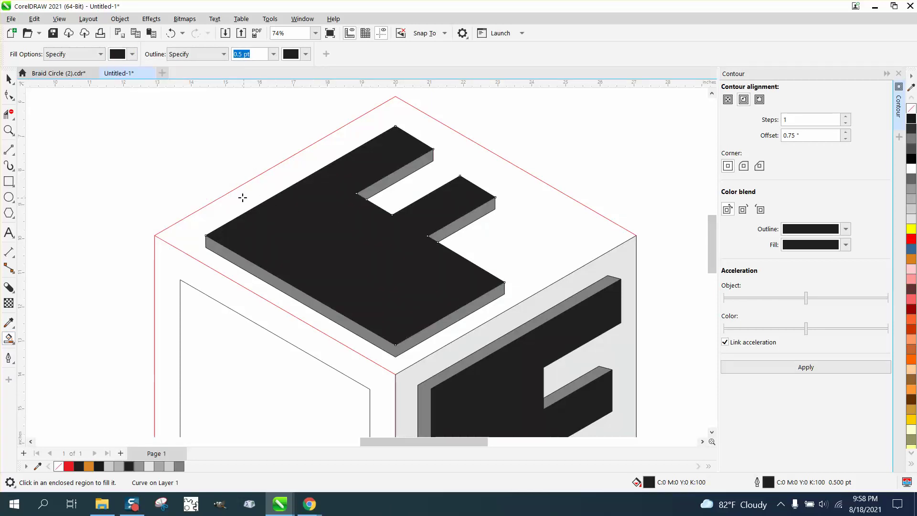
{"action": "left_click", "coordinate": [9, 79]}
Step: Set the nudge distance to 0.02" and nudge the top-face F up three times
{"action": "left_click_drag", "start_coordinate": [172, 104], "coordinate": [614, 386]}
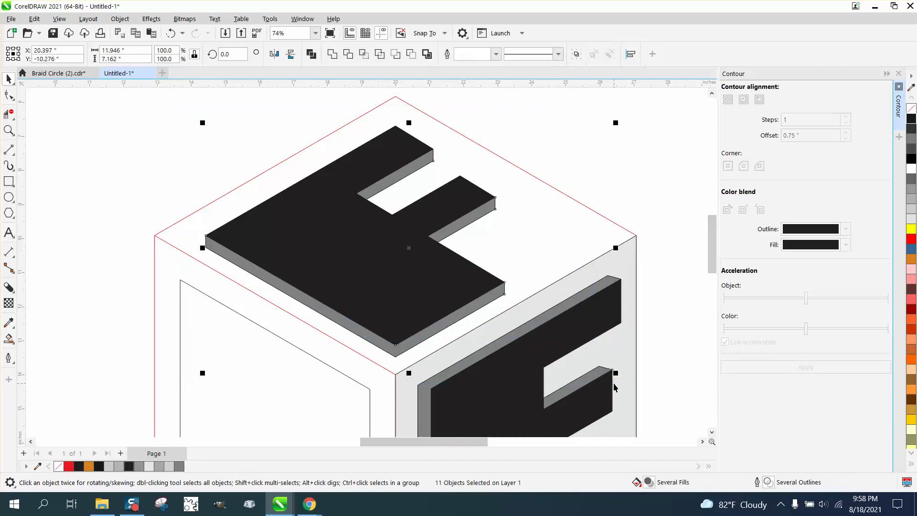
{"action": "left_click", "coordinate": [595, 204]}
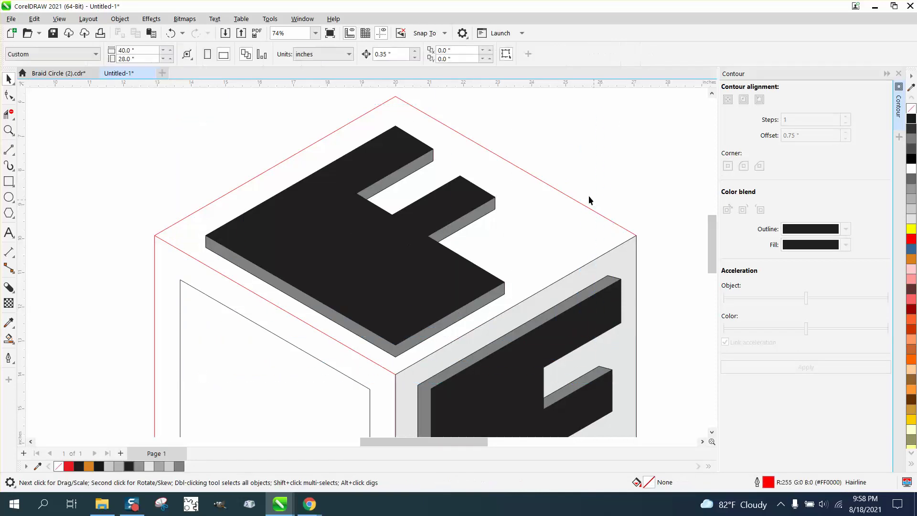
{"action": "left_click", "coordinate": [387, 54]}
{"action": "type", "text": "."}
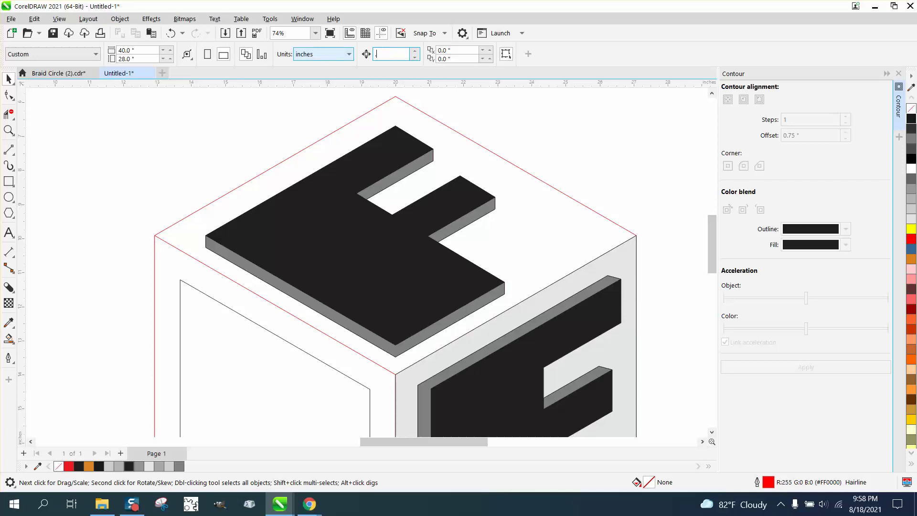
{"action": "left_click_drag", "start_coordinate": [156, 102], "coordinate": [631, 384]}
{"action": "key", "text": "Up"}
{"action": "key", "text": "Up"}
{"action": "key", "text": "Up"}
{"action": "key", "text": "Up"}
{"action": "key", "text": "Up"}
{"action": "key", "text": "Up"}
{"action": "key", "text": "Up"}
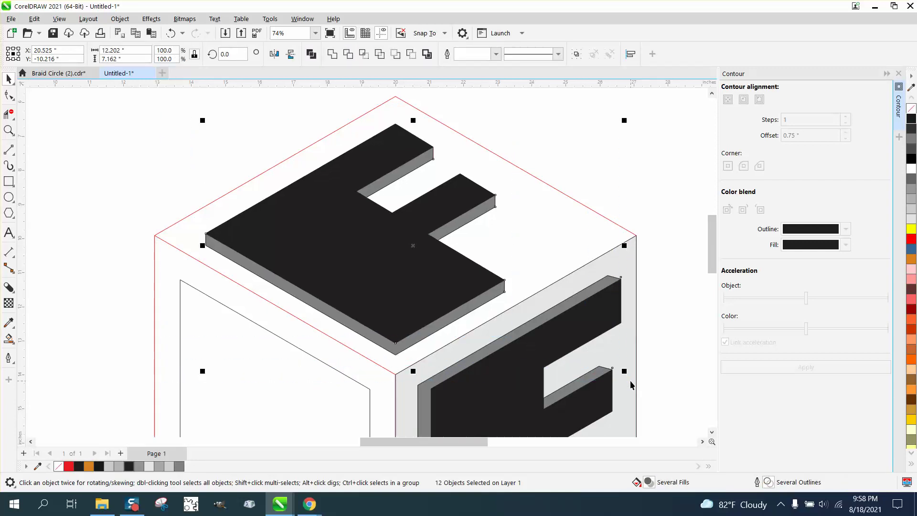
{"action": "key", "text": "Up"}
{"action": "key", "text": "Up"}
{"action": "key", "text": "Up"}
{"action": "key", "text": "Up"}
{"action": "key", "text": "Up"}
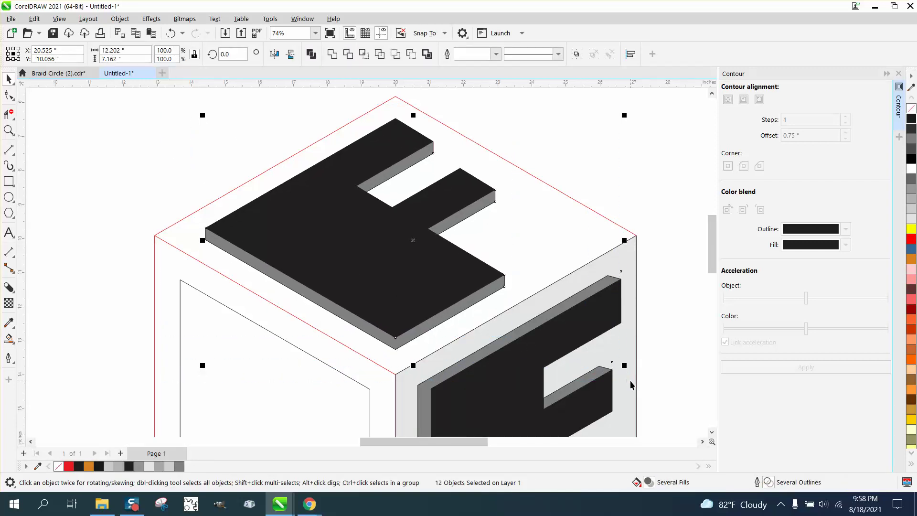
{"action": "key", "text": "Up"}
{"action": "key", "text": "Up"}
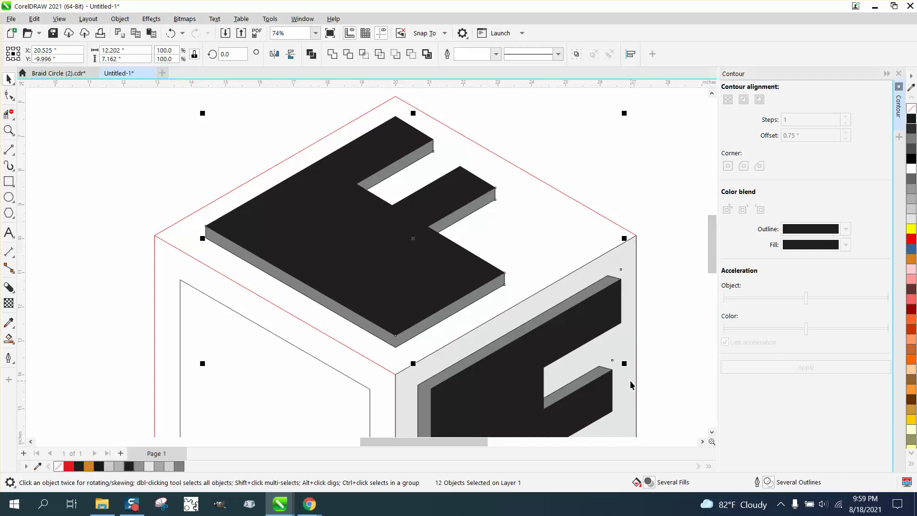
{"action": "left_click", "coordinate": [635, 244]}
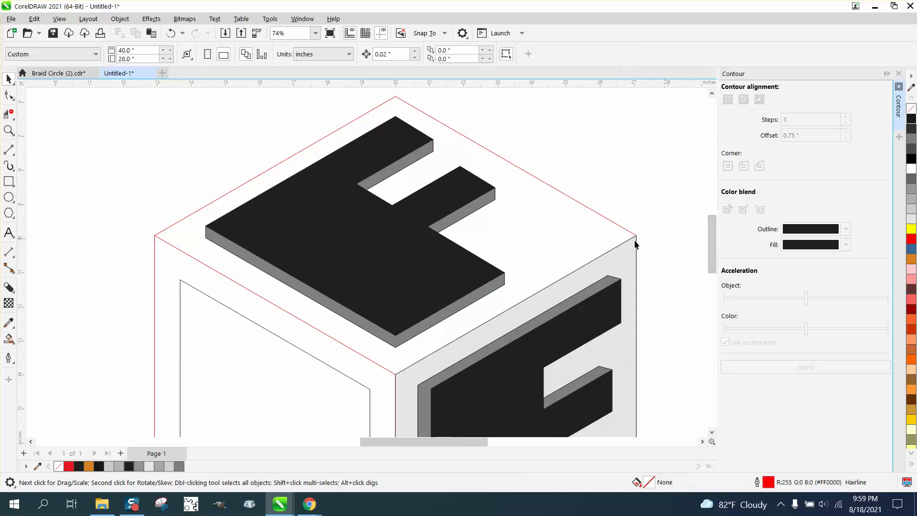
Step: Smart Fill the cube's top face 10% black around the F
{"action": "left_click", "coordinate": [9, 338]}
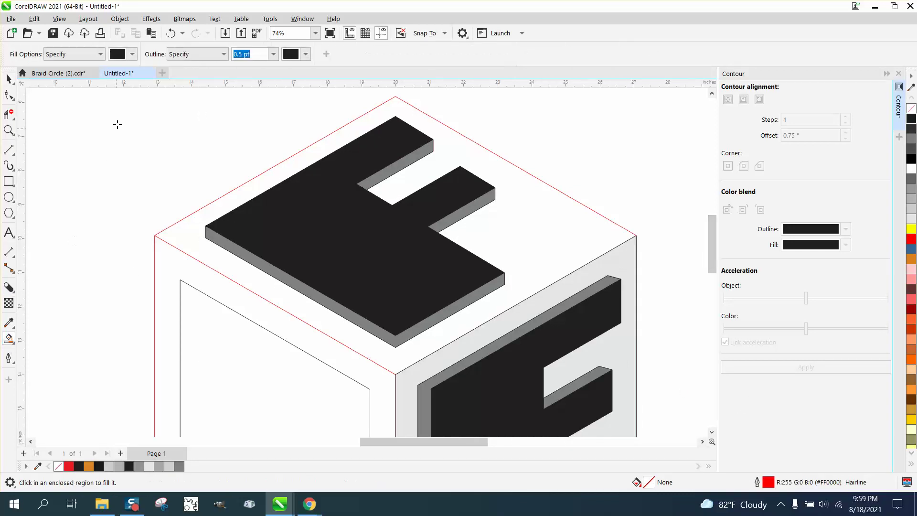
{"action": "left_click", "coordinate": [132, 54]}
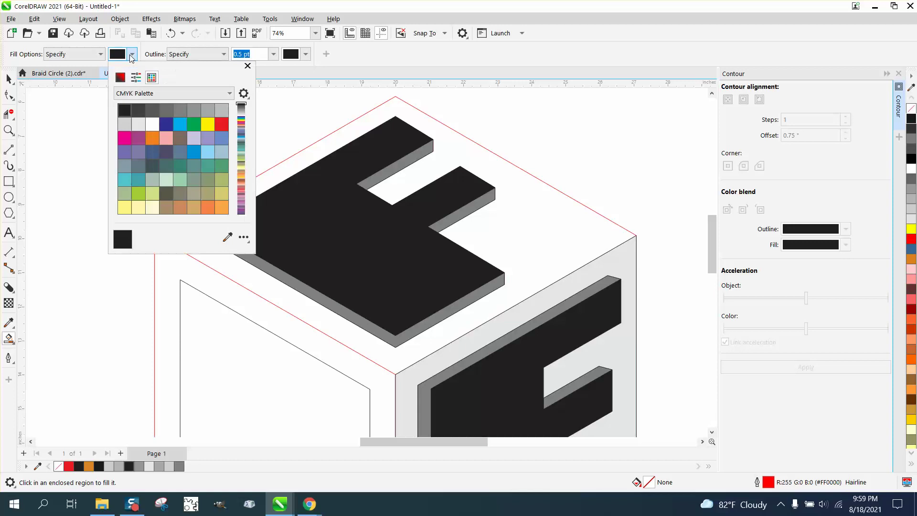
{"action": "left_click", "coordinate": [138, 124]}
{"action": "left_click", "coordinate": [308, 153]}
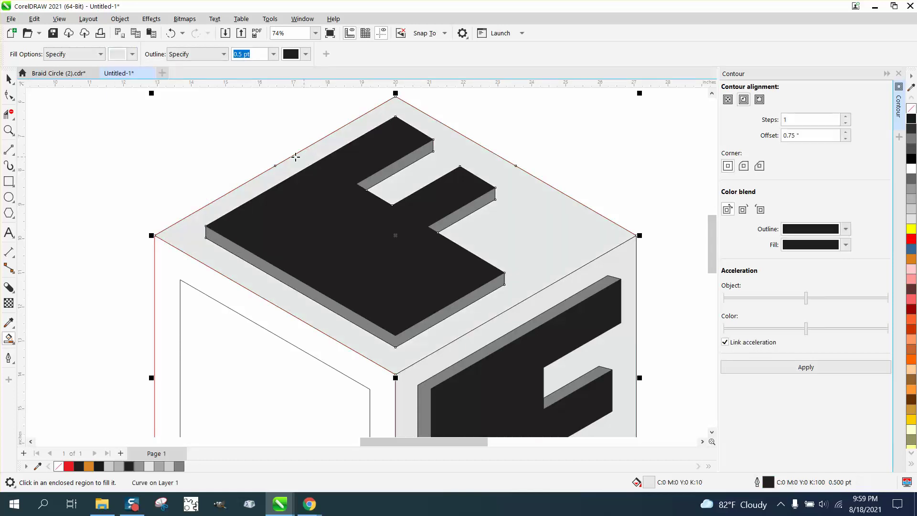
{"action": "left_click", "coordinate": [9, 79]}
Step: Zoom out from the finished F cube and marquee-zoom onto the cube with black E letters
{"action": "key", "text": "F3"}
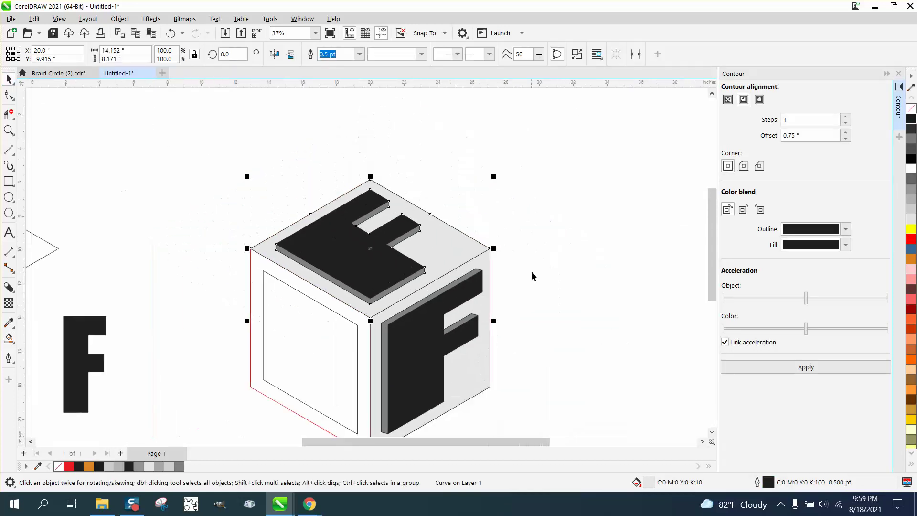
{"action": "scroll", "coordinate": [531, 271], "scroll_direction": "down", "scroll_amount": 1}
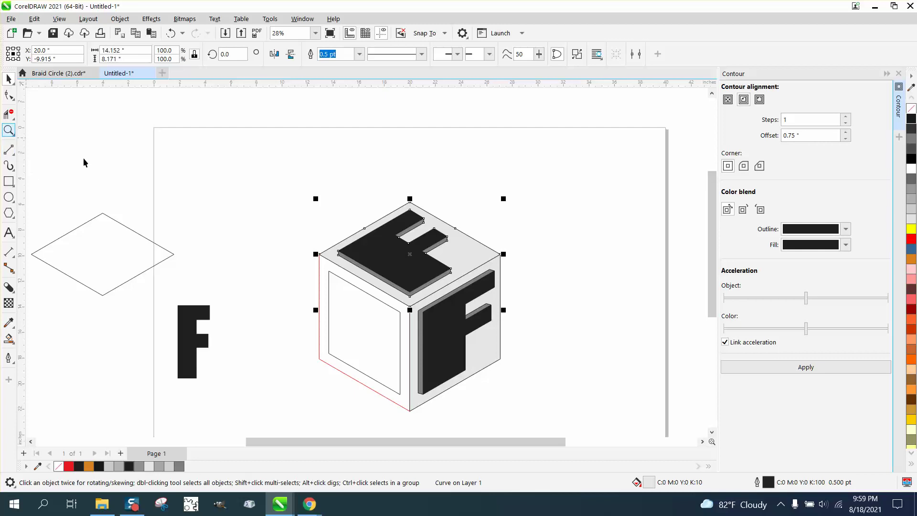
{"action": "left_click", "coordinate": [42, 134]}
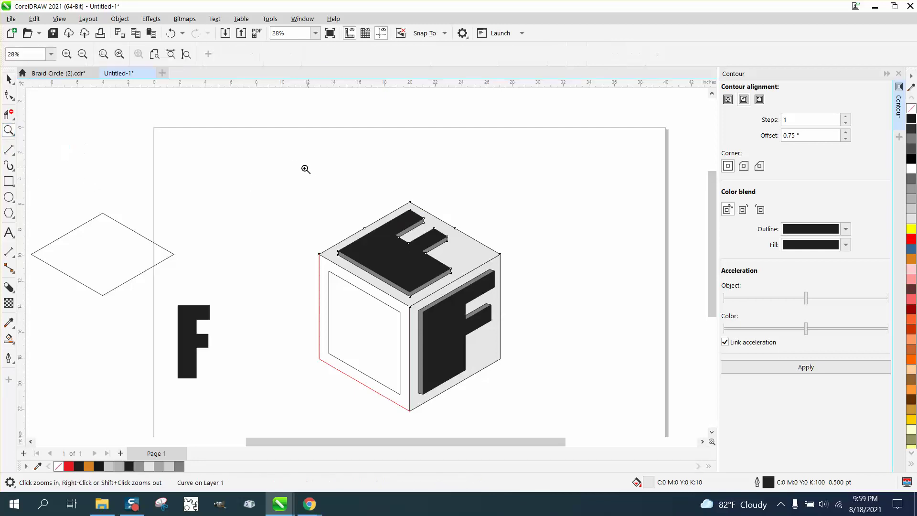
{"action": "left_click_drag", "start_coordinate": [292, 224], "coordinate": [657, 436]}
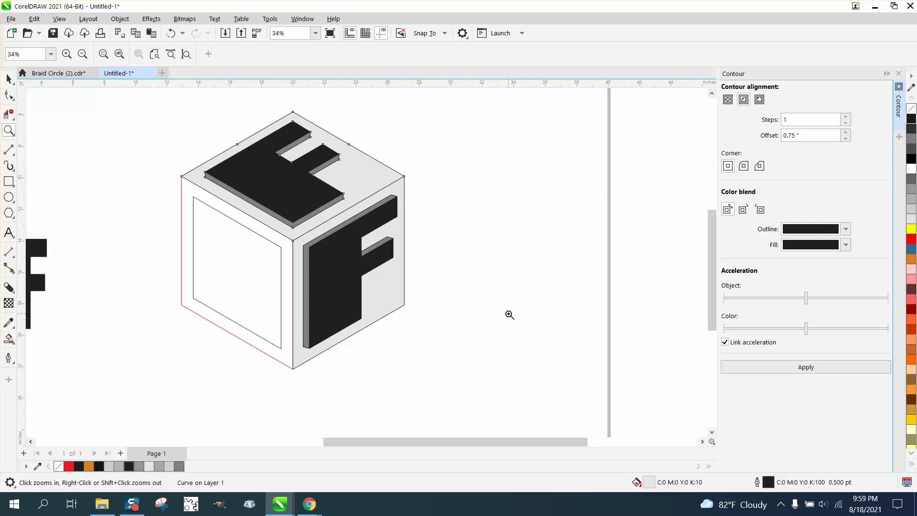
{"action": "scroll", "coordinate": [382, 289], "scroll_direction": "down", "scroll_amount": 2}
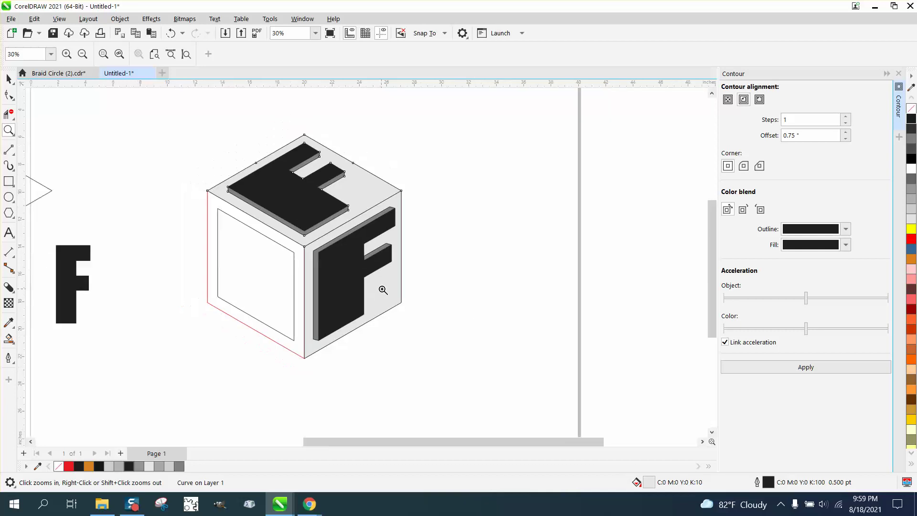
{"action": "scroll", "coordinate": [383, 291], "scroll_direction": "down", "scroll_amount": 2}
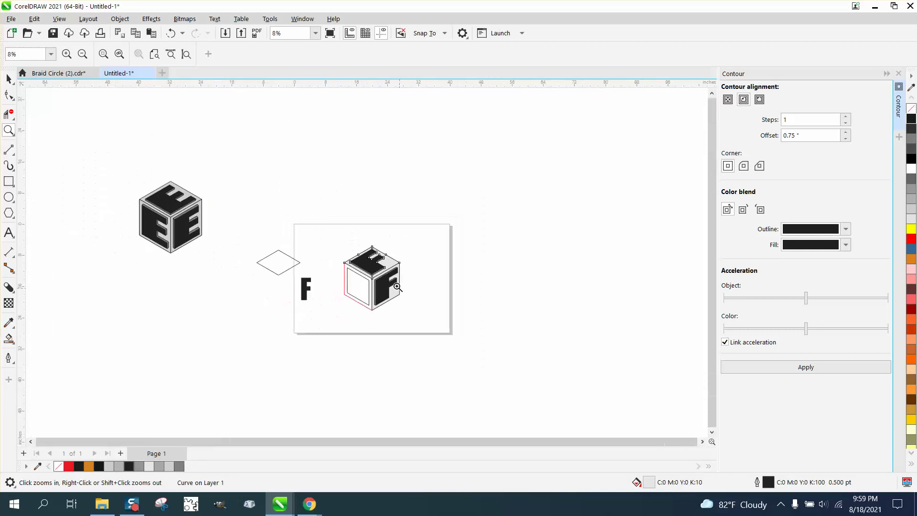
{"action": "left_click_drag", "start_coordinate": [118, 187], "coordinate": [271, 268]}
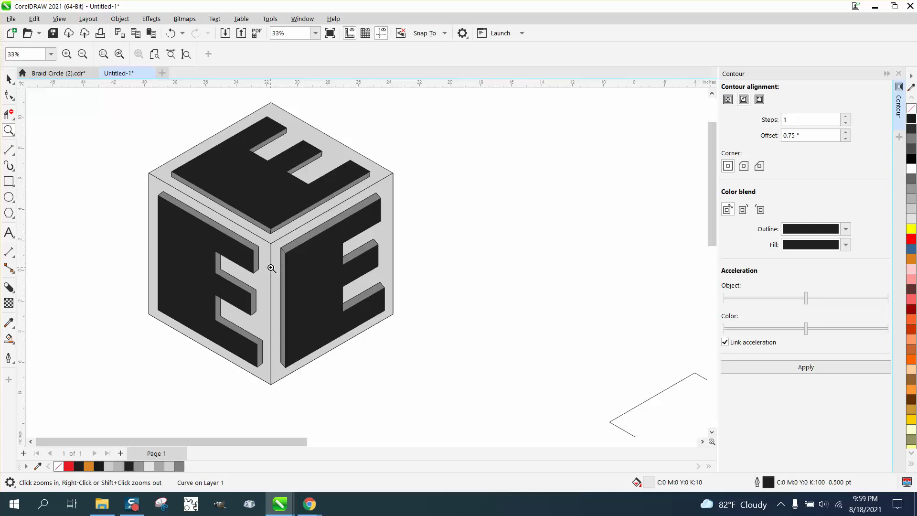